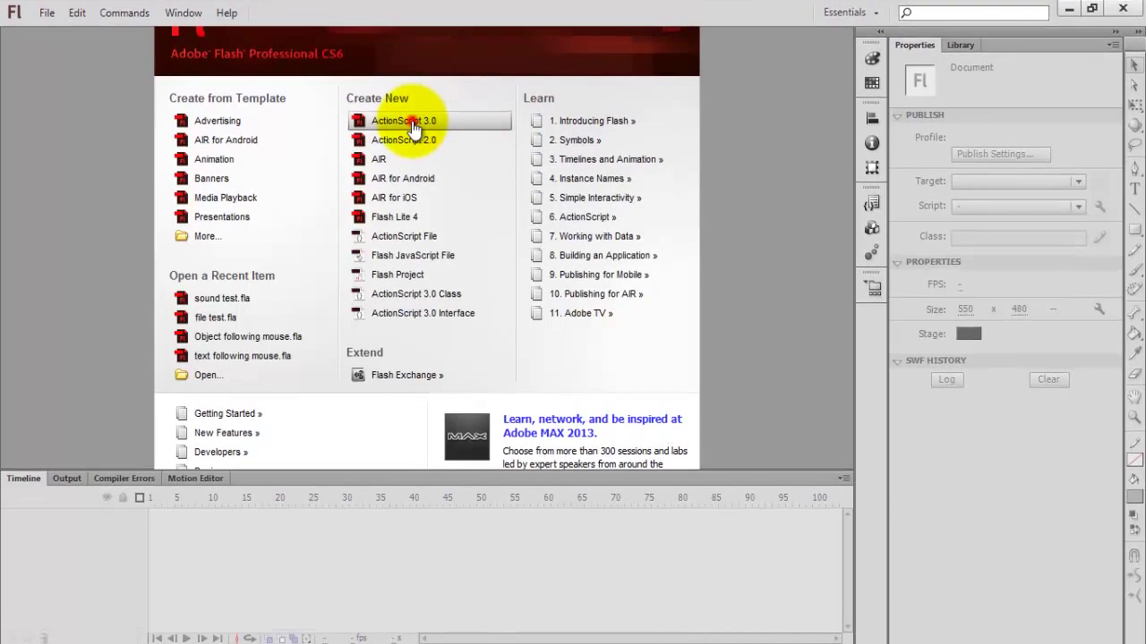
# - Create a new ActionScript 3.0 document with a 200 × 200 px stage
pyautogui.click(411, 122)
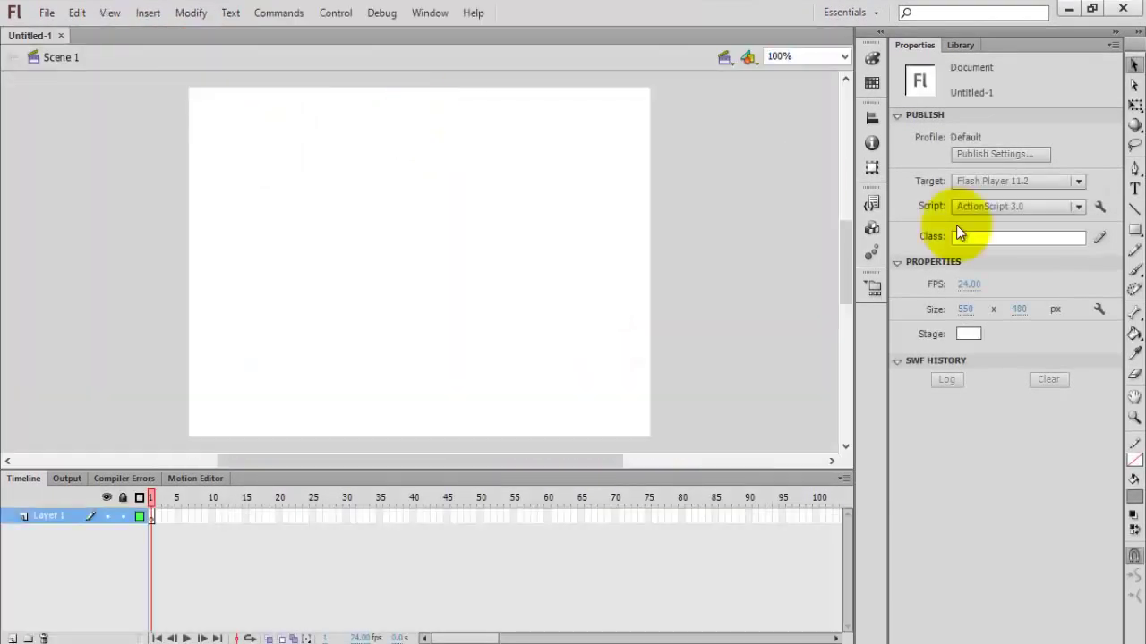
pyautogui.click(1098, 309)
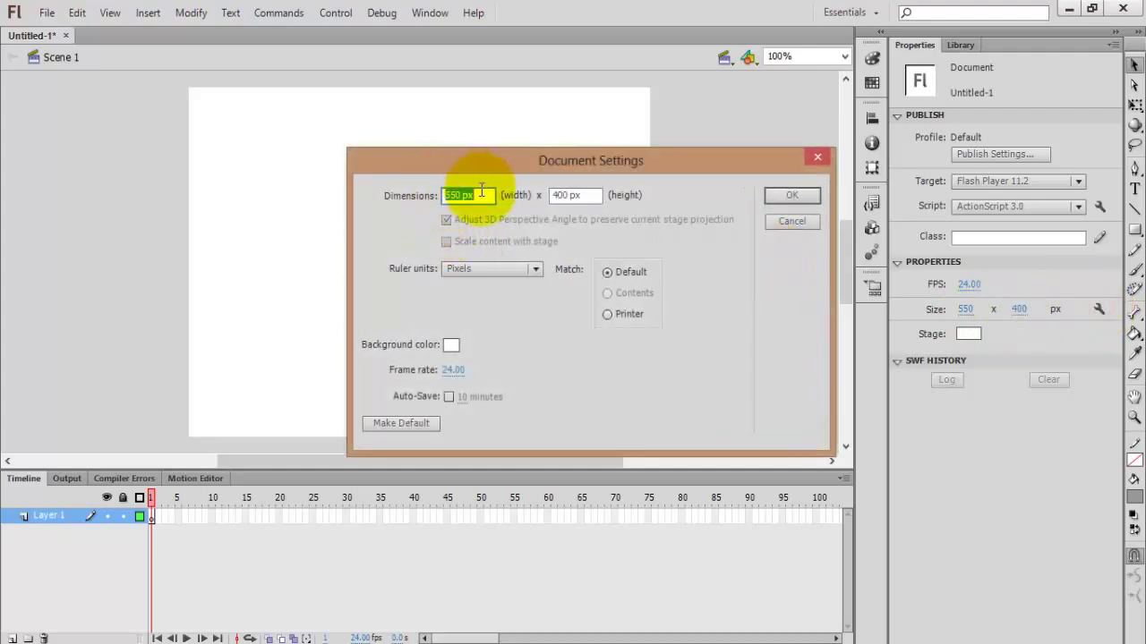
pyautogui.write('200')
pyautogui.press('Tab')
pyautogui.write('20')
pyautogui.press('Return')
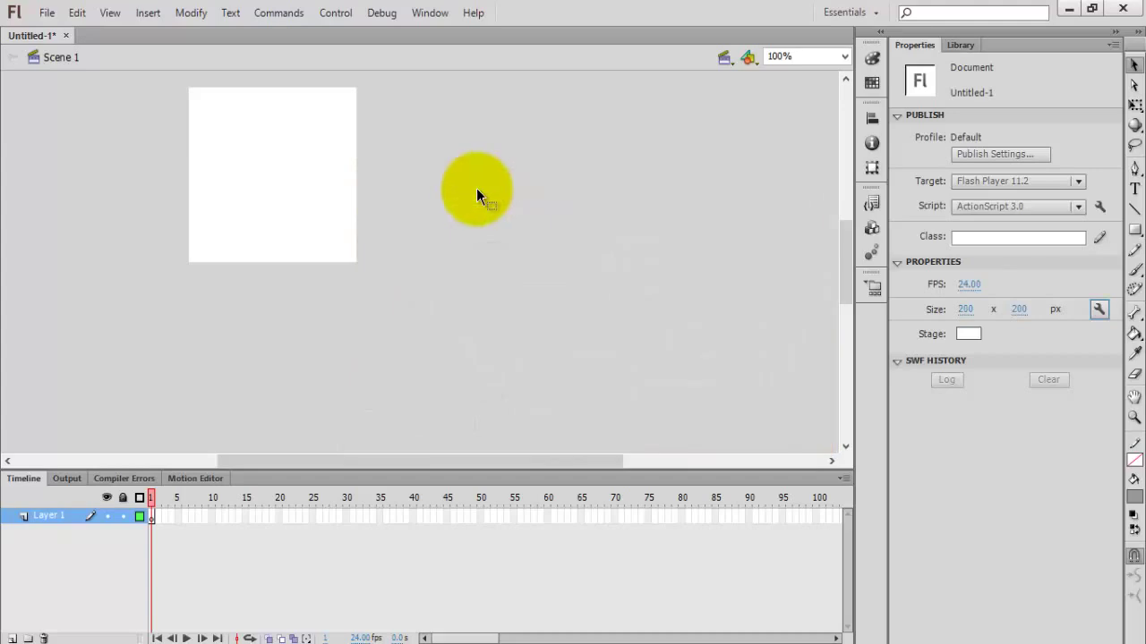
# - Set the stage background colour to light orange
pyautogui.moveTo(260, 467); pyautogui.dragTo(204, 460)
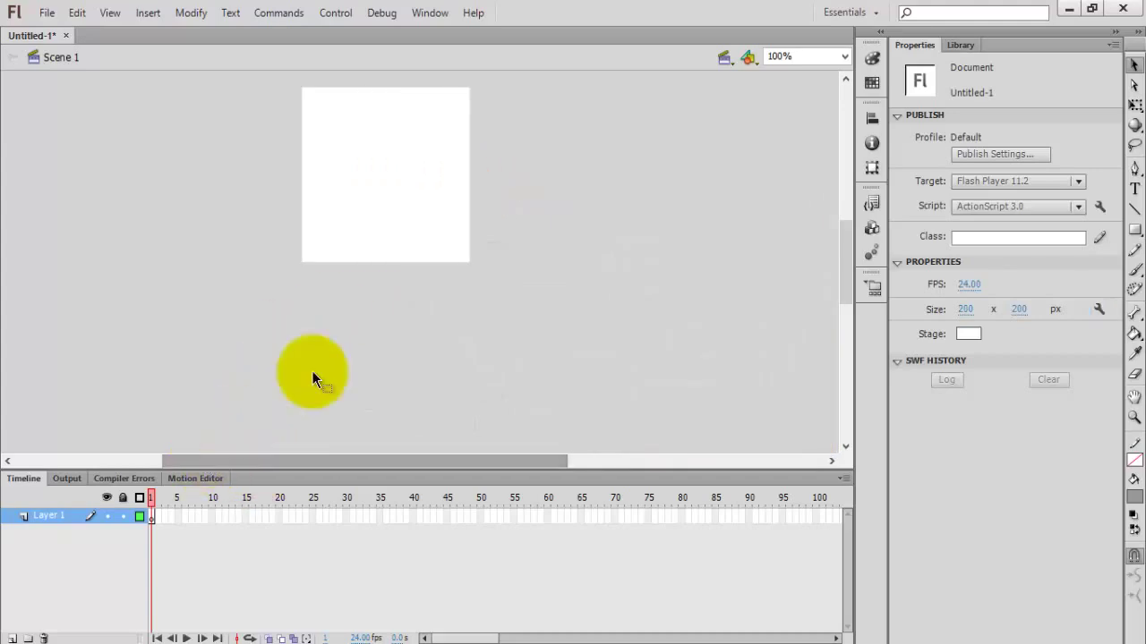
pyautogui.scroll(2, 323, 367)
pyautogui.scroll(1, 324, 367)
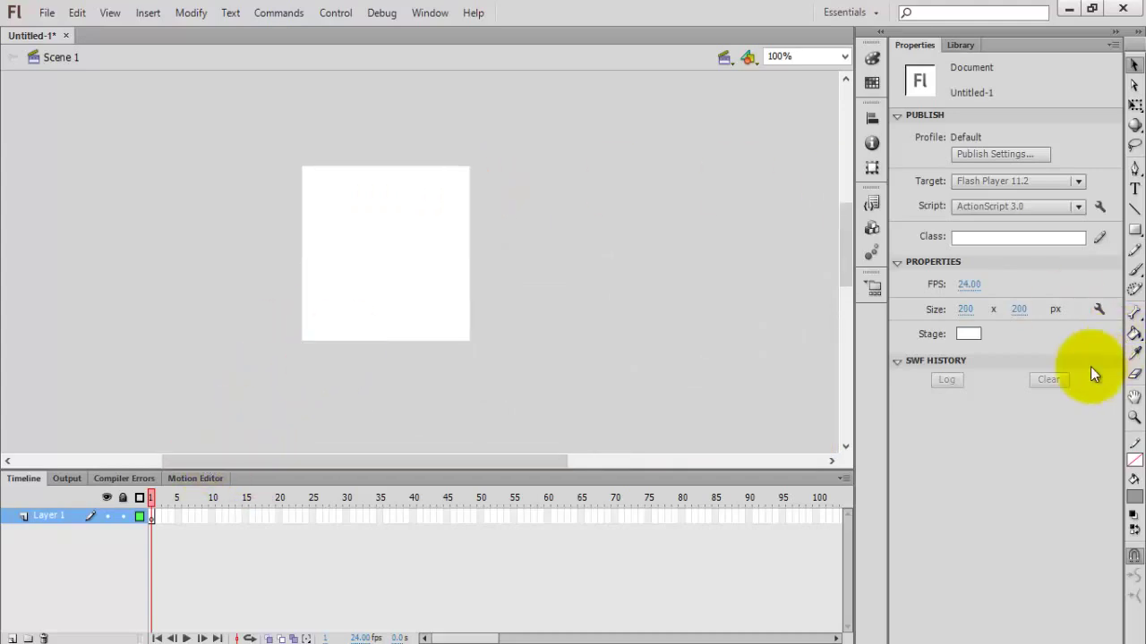
pyautogui.click(969, 333)
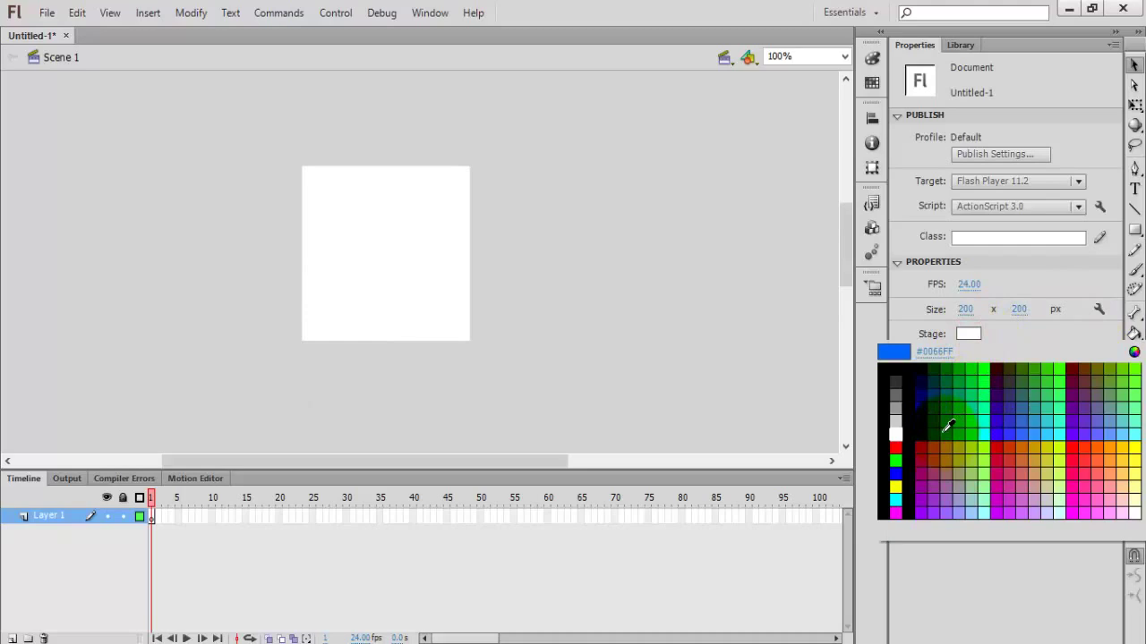
pyautogui.click(900, 409)
pyautogui.click(971, 332)
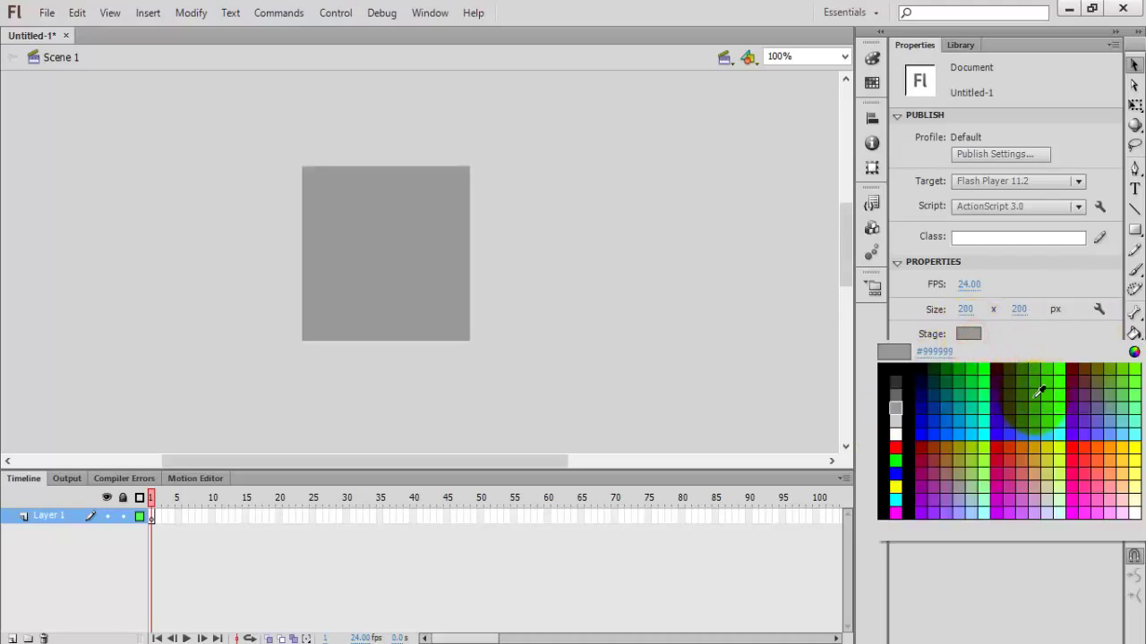
pyautogui.click(1051, 430)
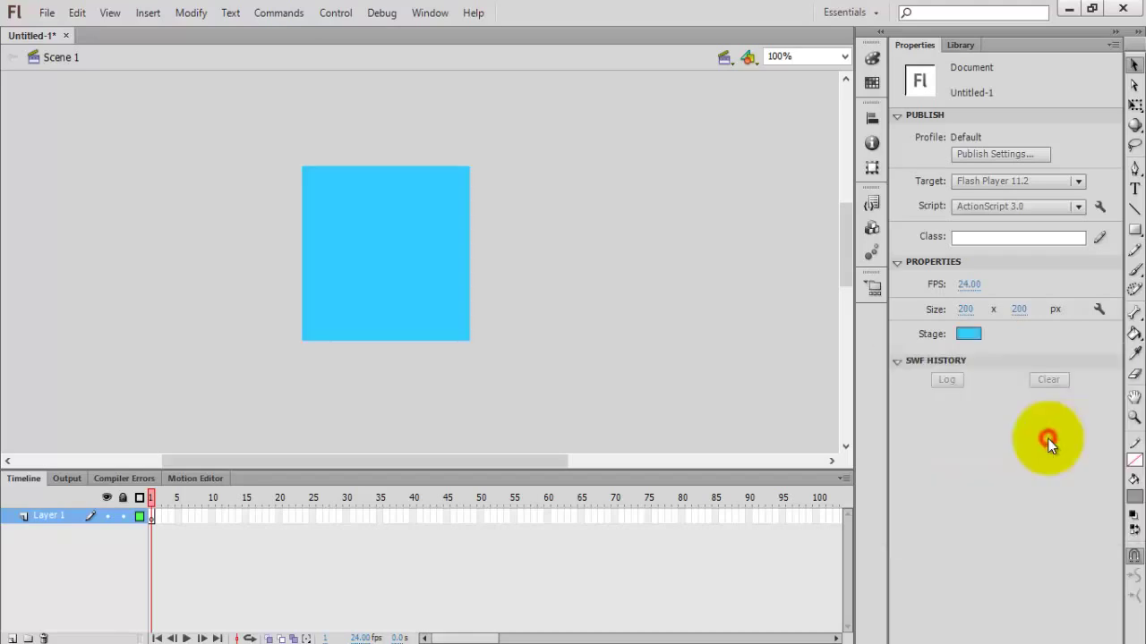
pyautogui.click(967, 334)
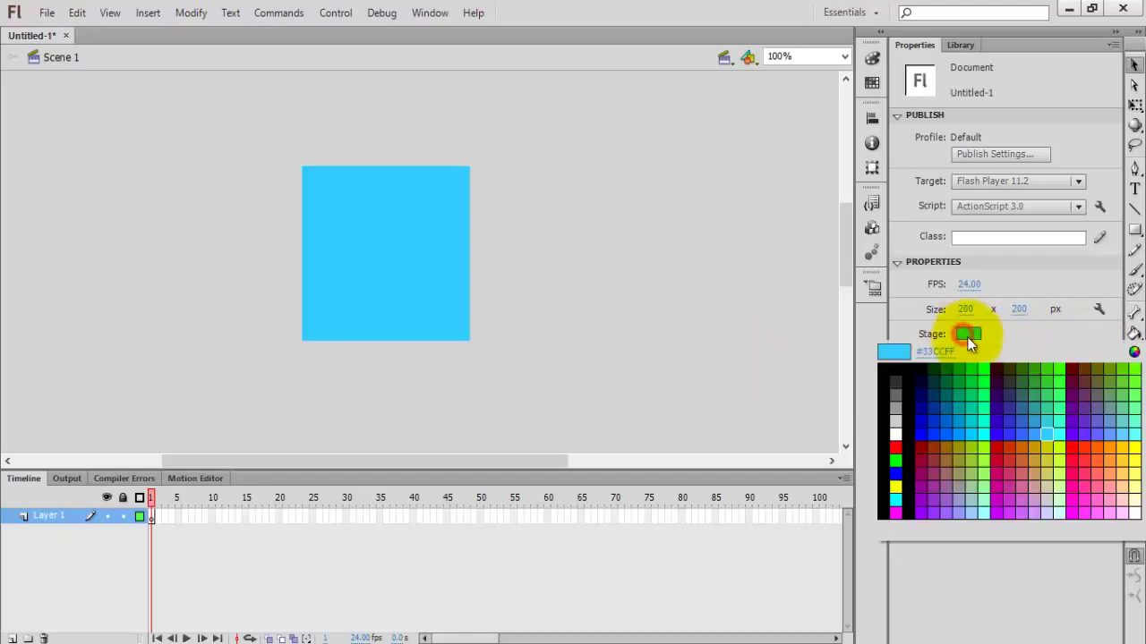
pyautogui.click(1108, 474)
pyautogui.click(711, 339)
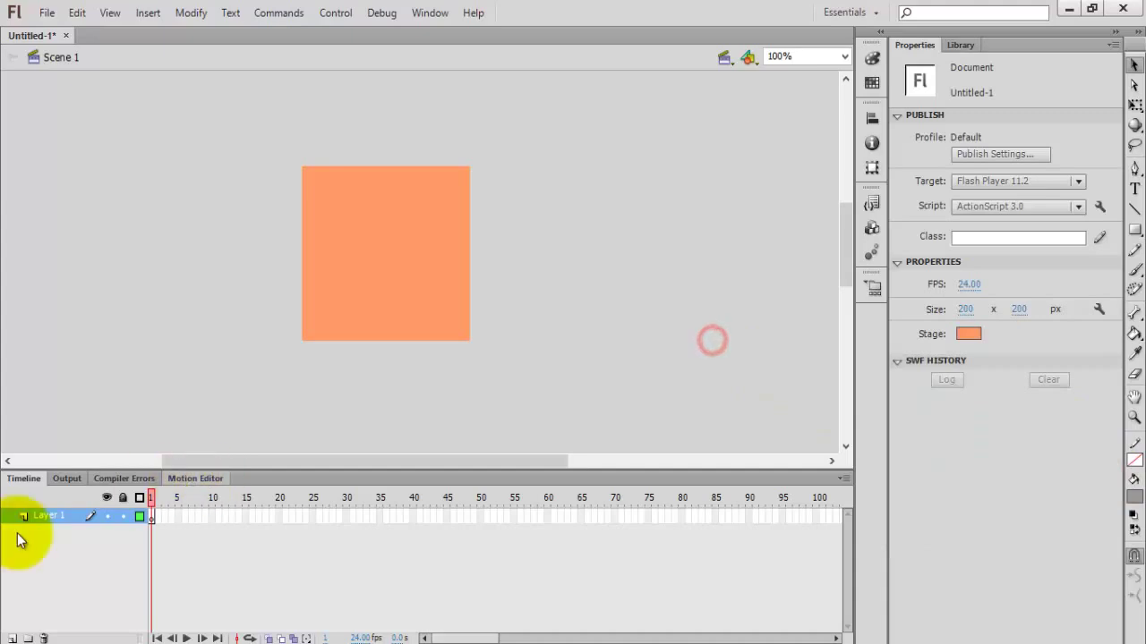
# - Rename Layer 1 to 'stuff'
pyautogui.doubleClick(61, 514)
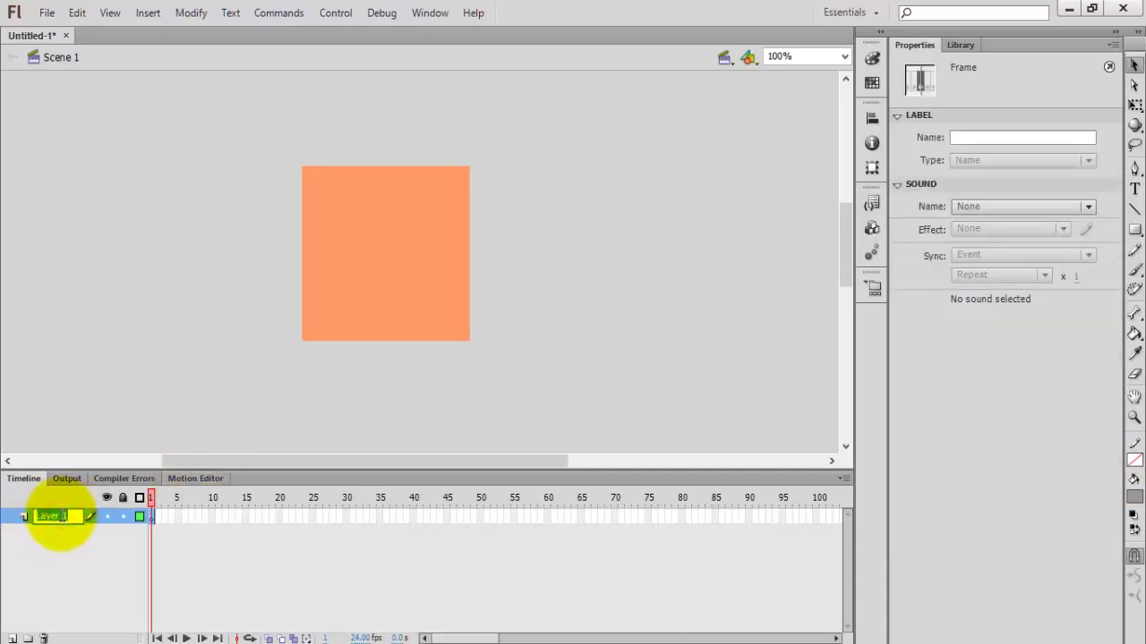
pyautogui.write('stuff')
pyautogui.press('Return')
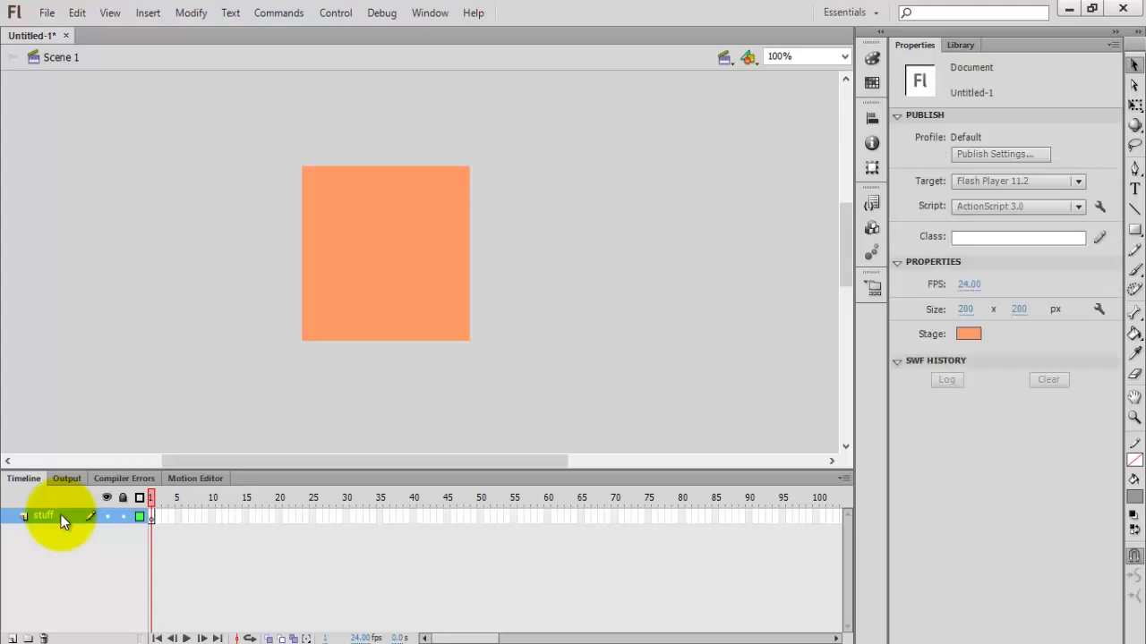
pyautogui.moveTo(503, 460); pyautogui.dragTo(487, 459)
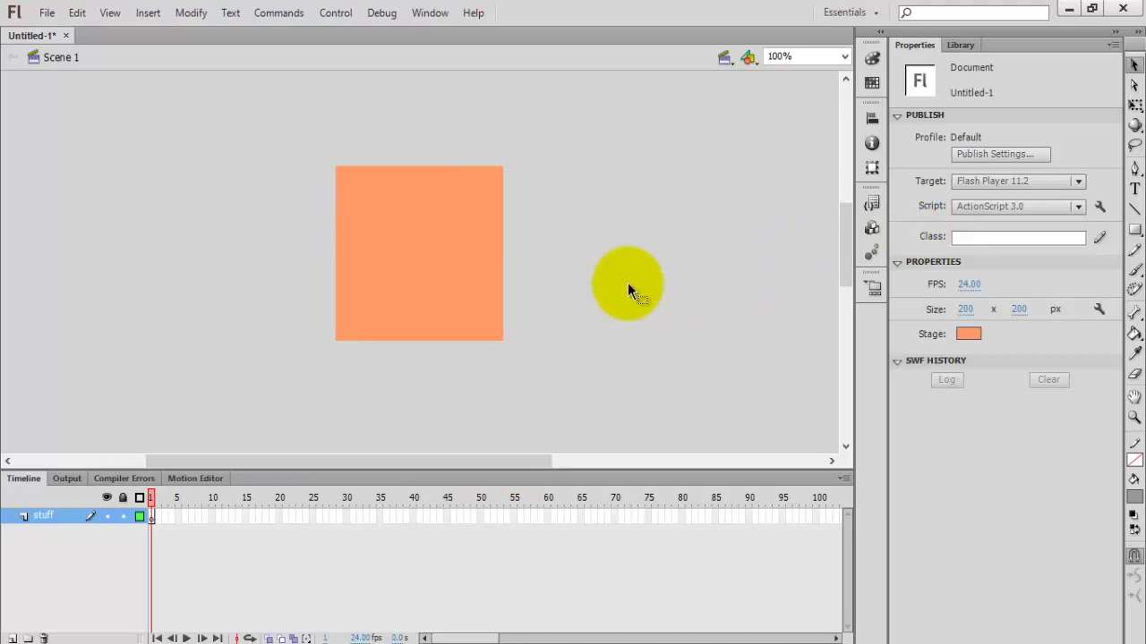
# - Draw a small rounded rectangle with a corner radius of 10 on the stage's left
pyautogui.click(1134, 229)
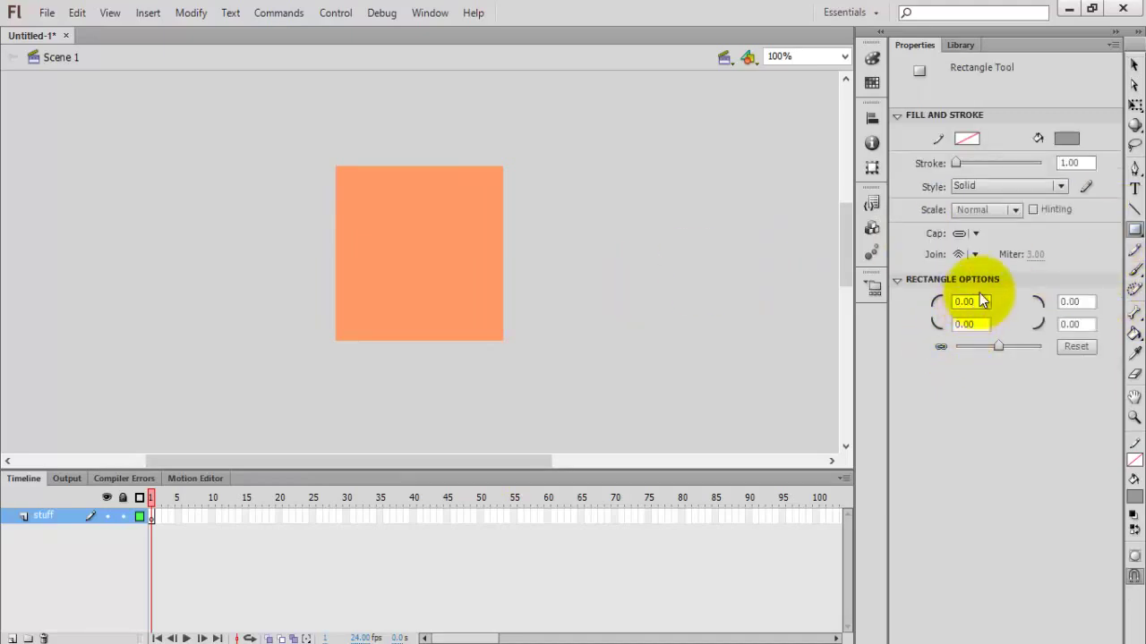
pyautogui.click(979, 300)
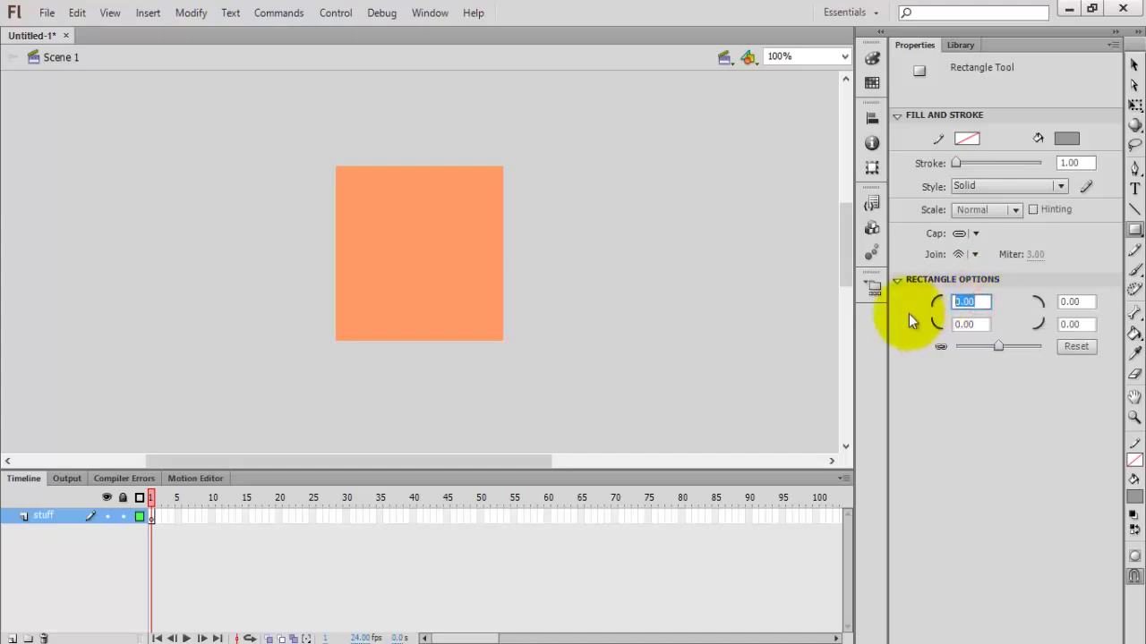
pyautogui.write('10')
pyautogui.press('Return')
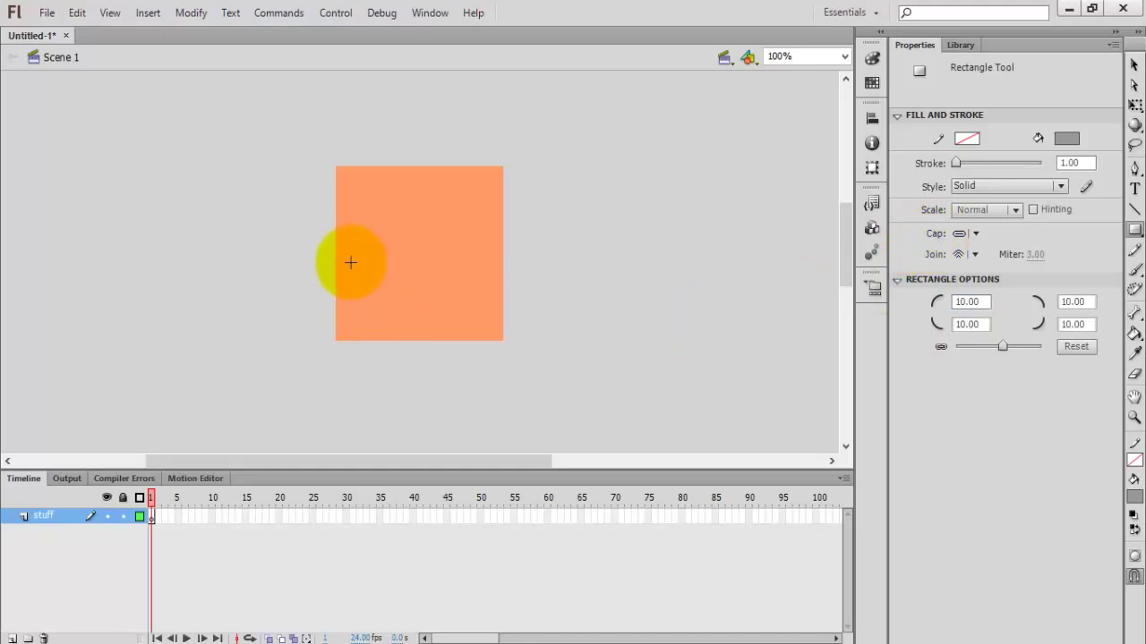
pyautogui.moveTo(350, 263); pyautogui.dragTo(386, 299)
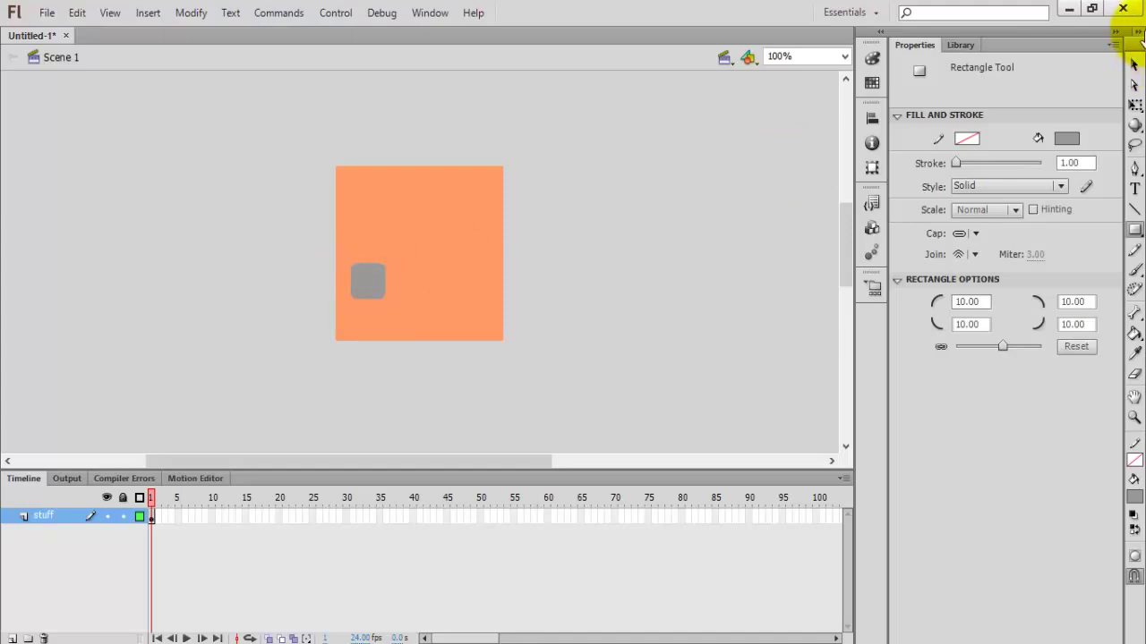
# - Change the rounded rectangle's fill to black
pyautogui.click(1135, 65)
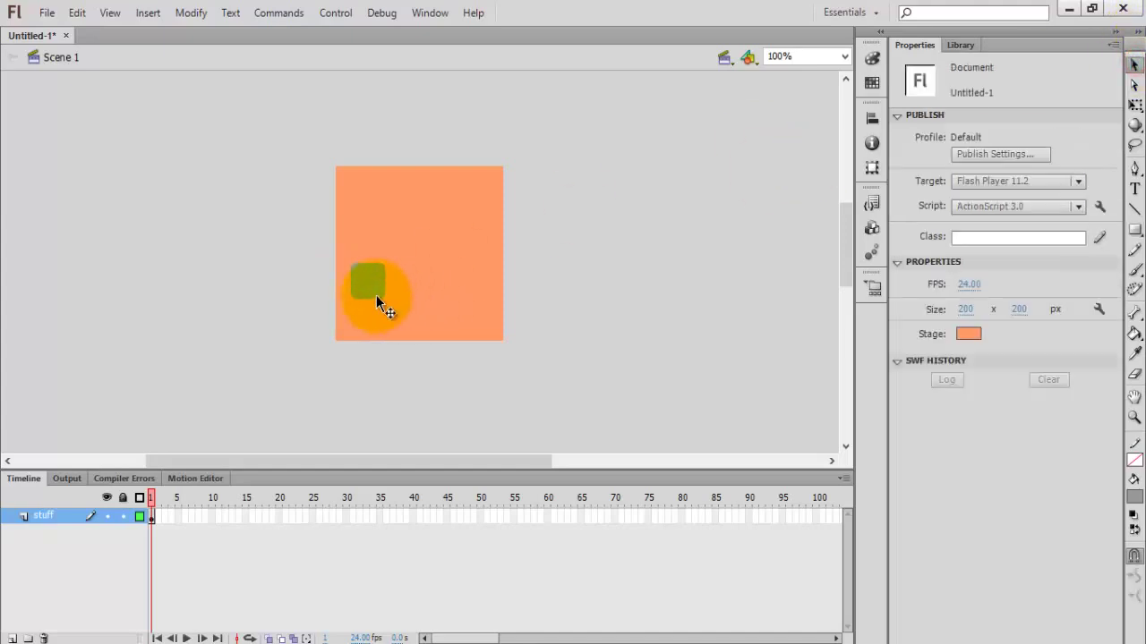
pyautogui.click(376, 296)
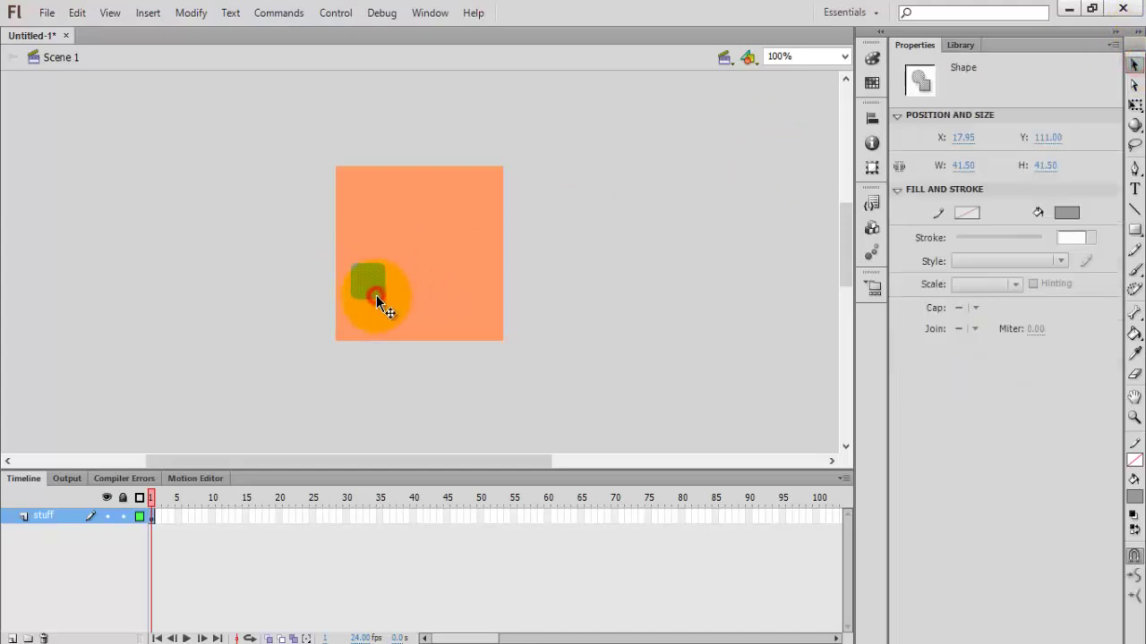
pyautogui.click(1066, 213)
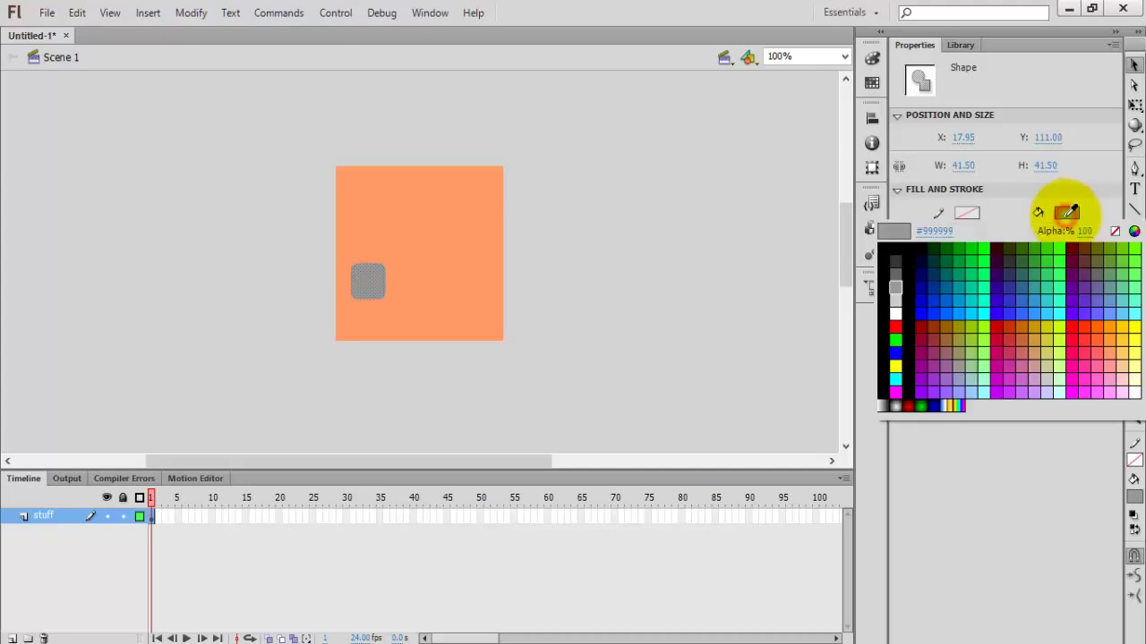
pyautogui.click(886, 277)
pyautogui.click(470, 320)
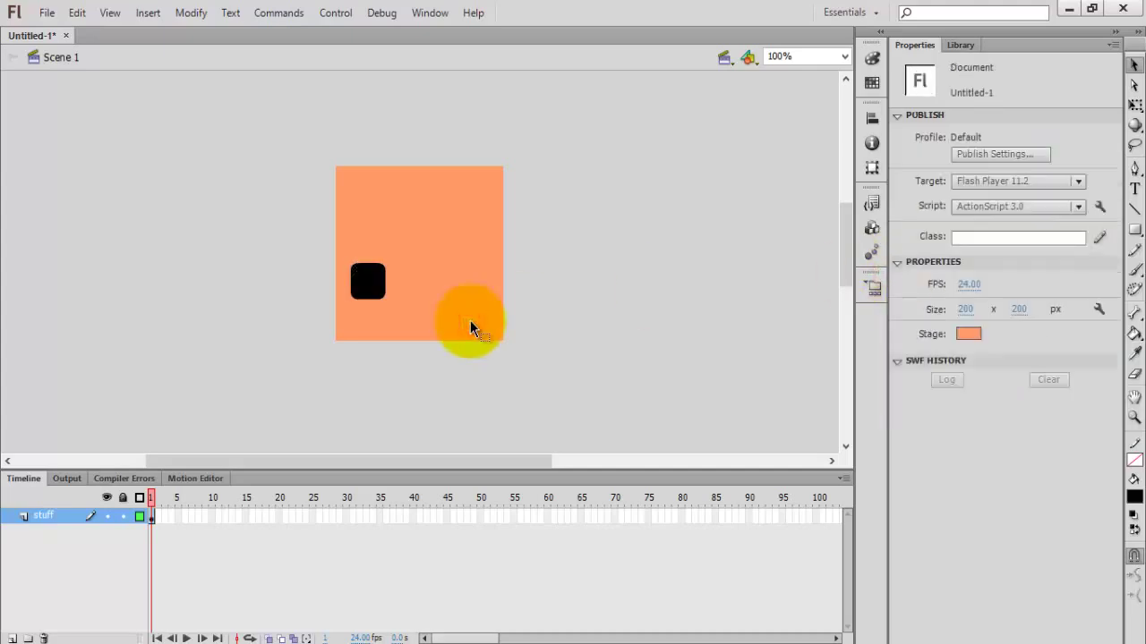
# - Zoom to 200% and duplicate the black square twice to form a row of three
pyautogui.hotkey('ctrl', '=')
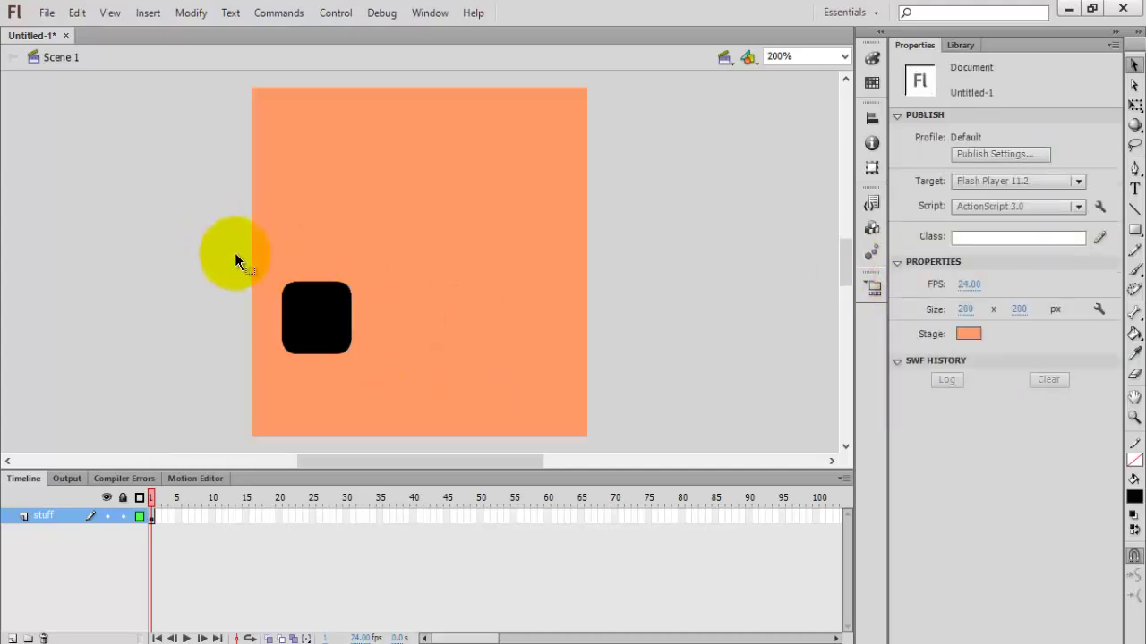
pyautogui.moveTo(288, 322); pyautogui.dragTo(417, 388)
pyautogui.moveTo(324, 340); pyautogui.dragTo(476, 328)
pyautogui.click(402, 333)
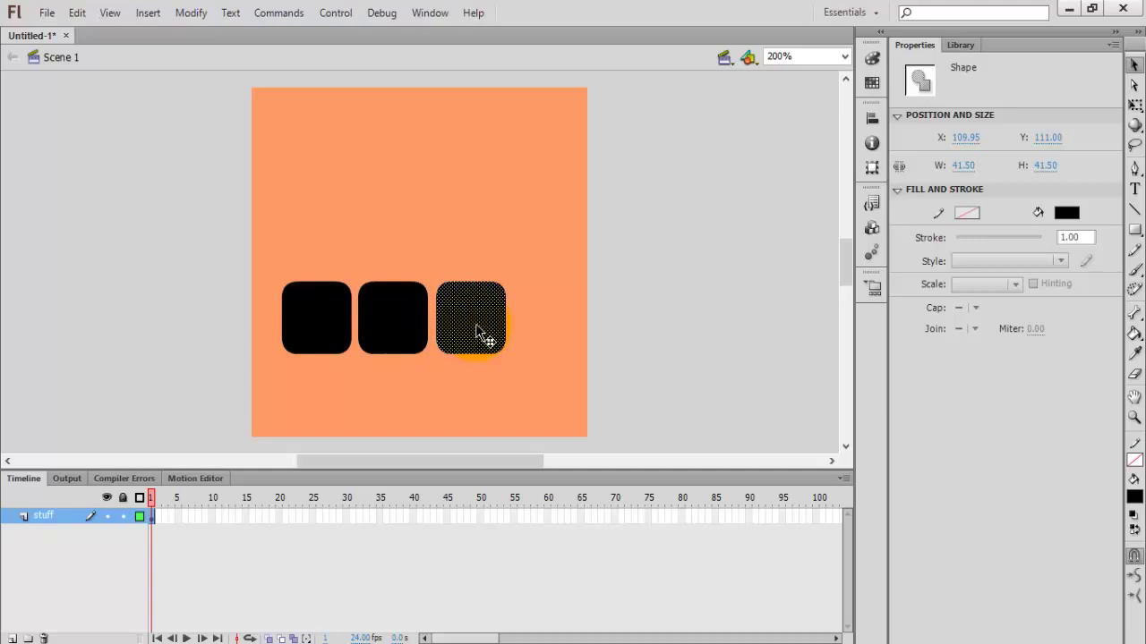
pyautogui.click(525, 353)
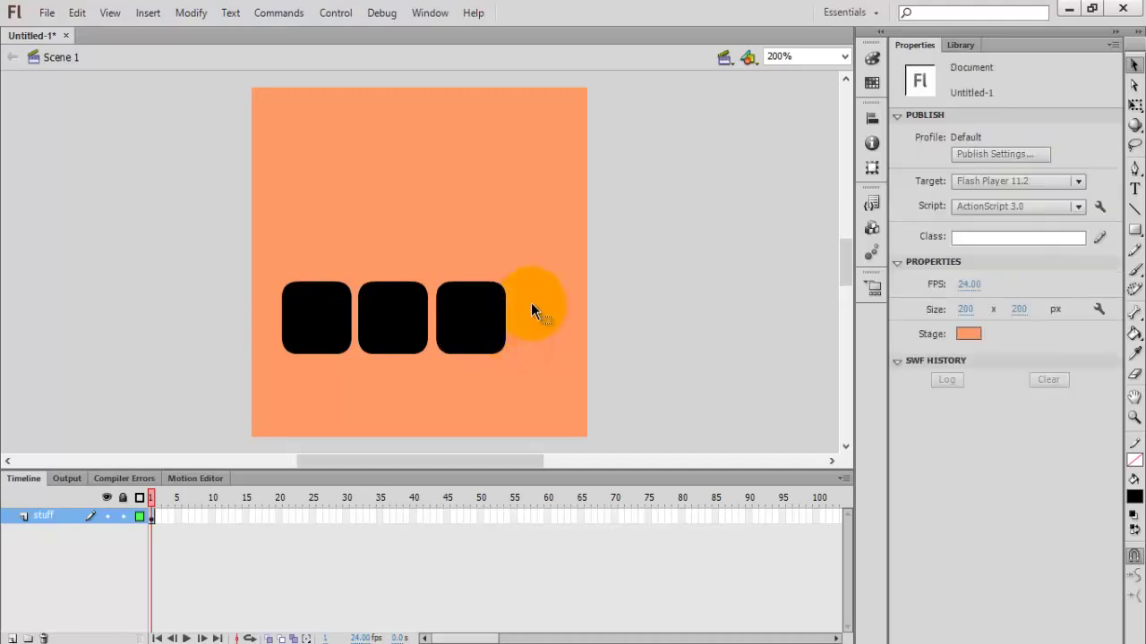
pyautogui.click(486, 307)
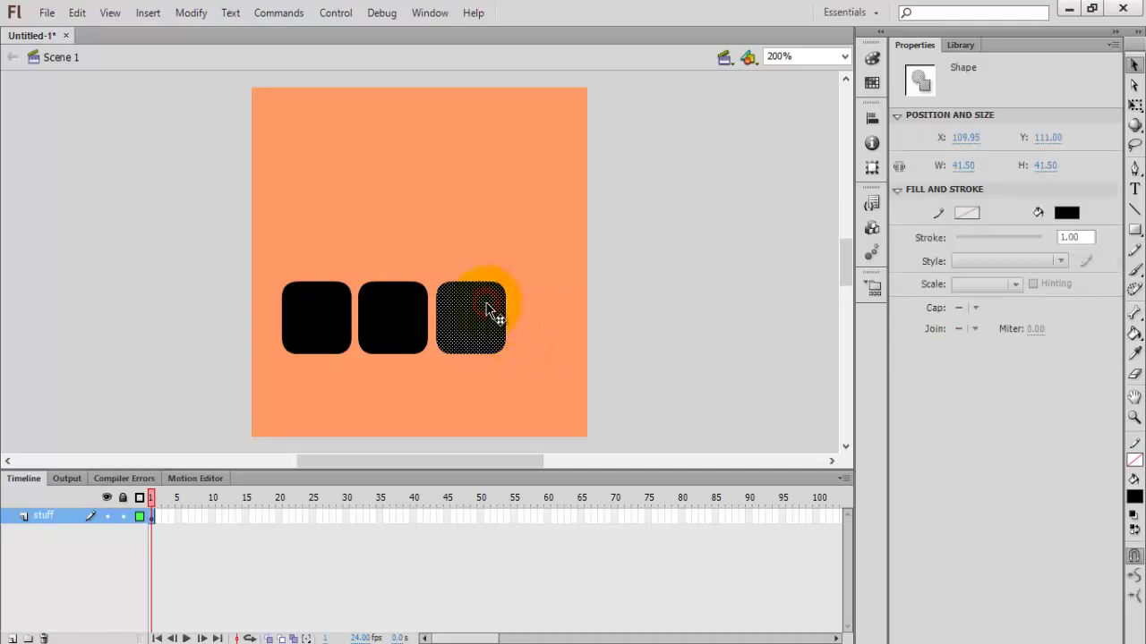
pyautogui.click(527, 326)
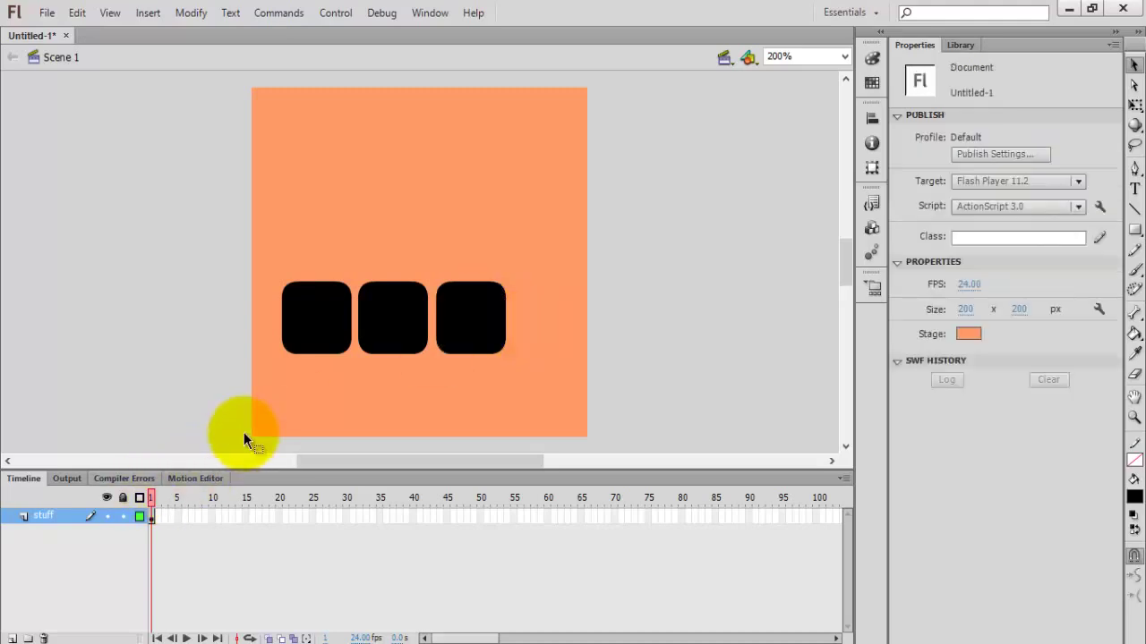
pyautogui.click(330, 309)
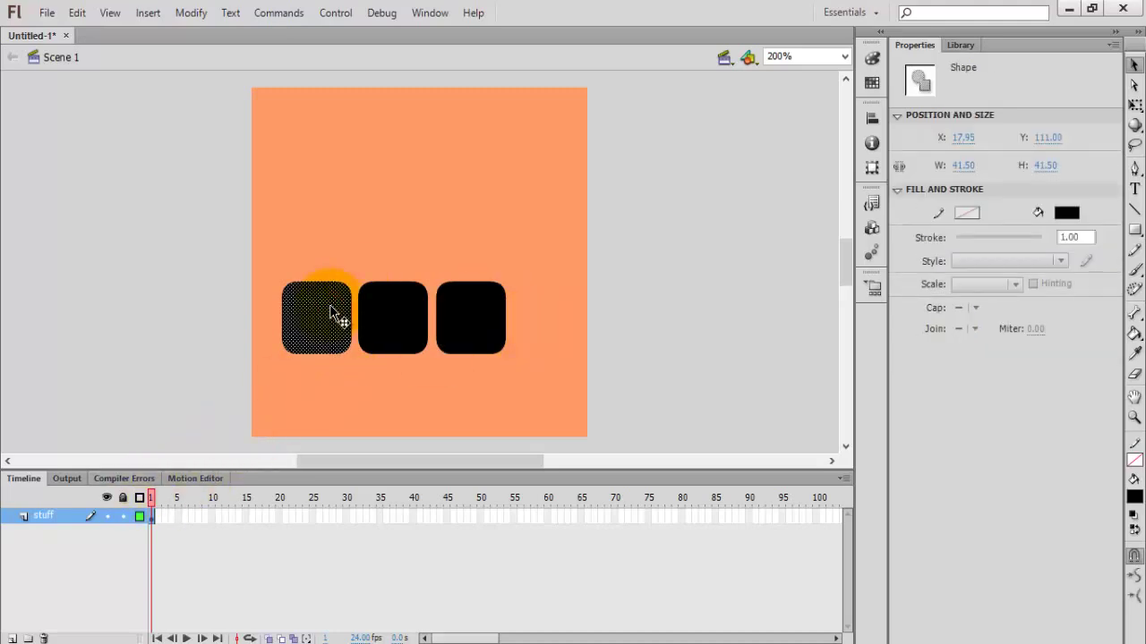
# - Convert the first square to a Button symbol named 'play button'
pyautogui.rightClick(330, 311)
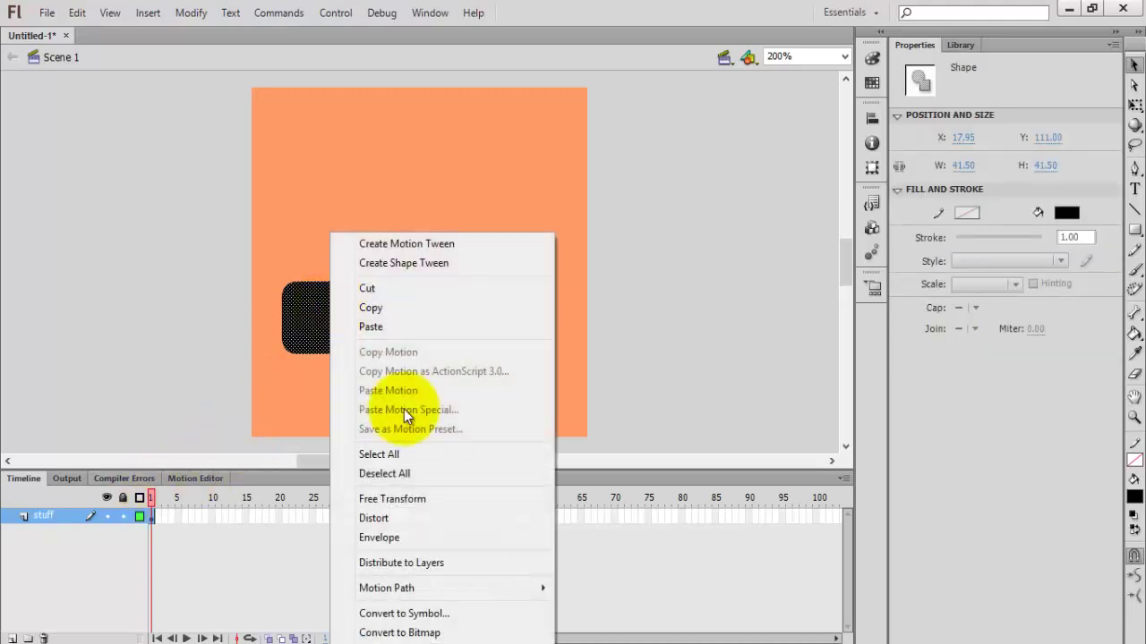
pyautogui.click(443, 616)
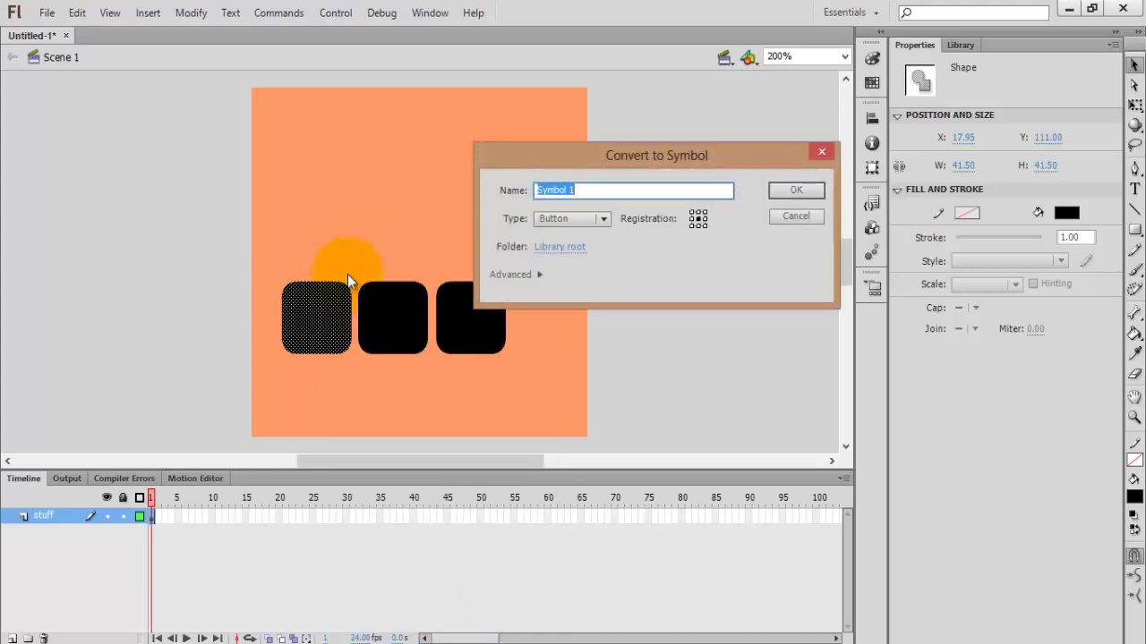
pyautogui.doubleClick(614, 189)
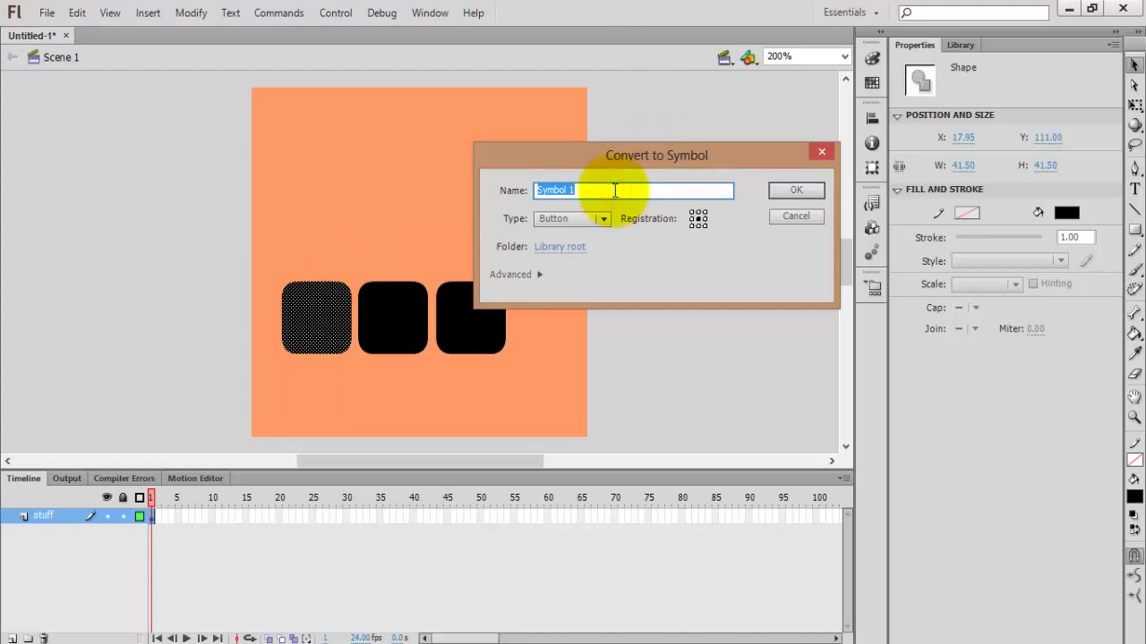
pyautogui.write('play button')
pyautogui.press('Return')
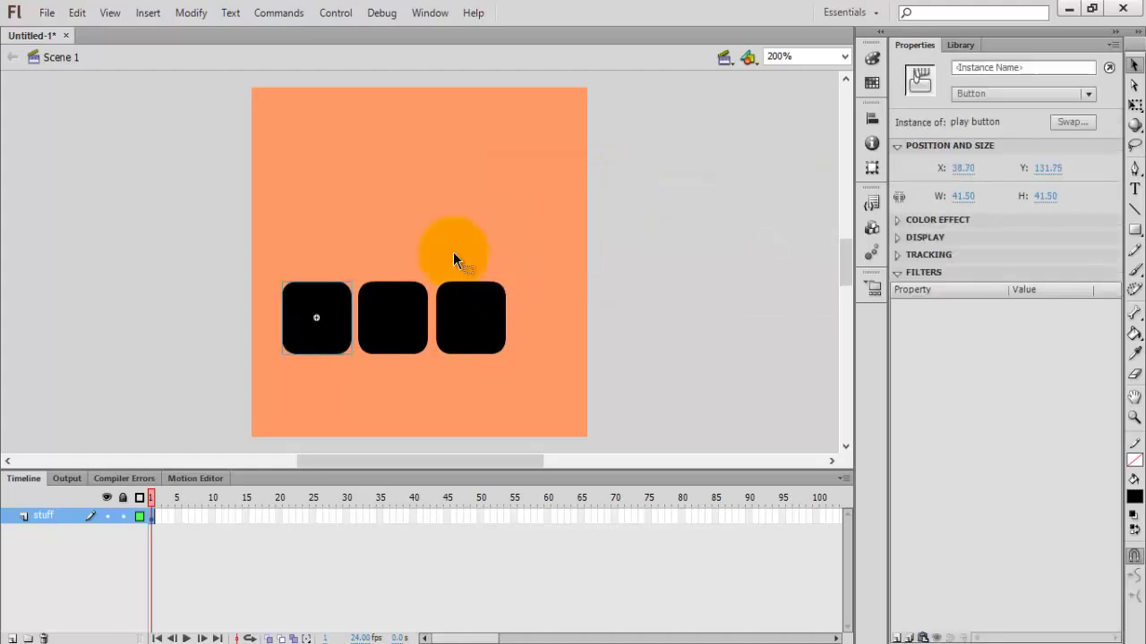
# - Convert the middle square to a Button symbol named 'pause button'
pyautogui.click(369, 304)
pyautogui.rightClick(376, 315)
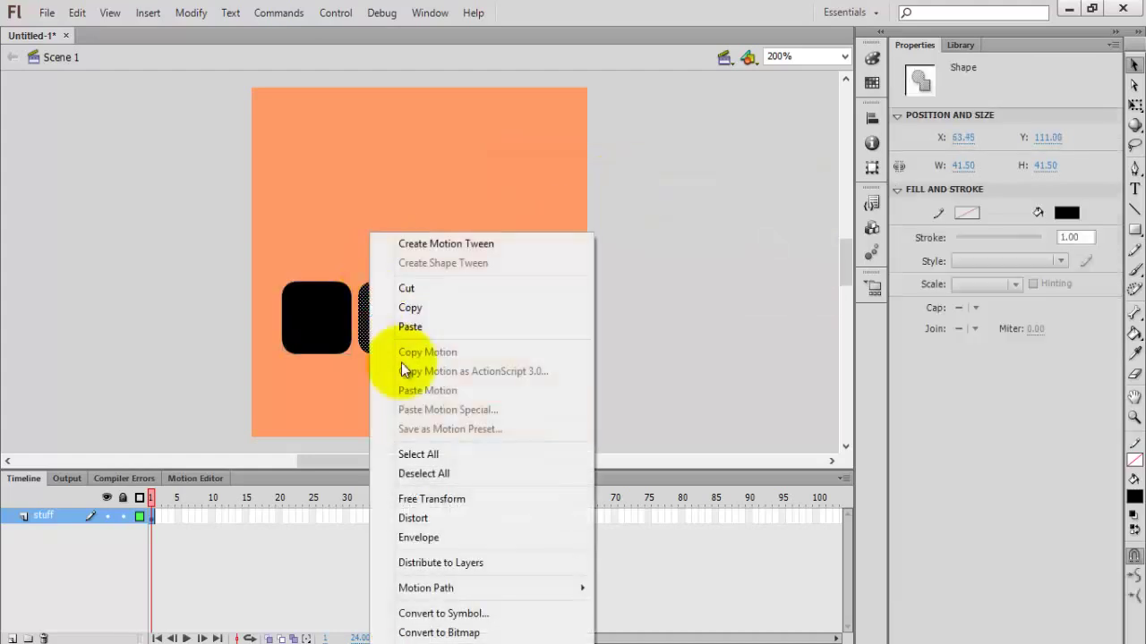
pyautogui.click(458, 614)
pyautogui.write('pause')
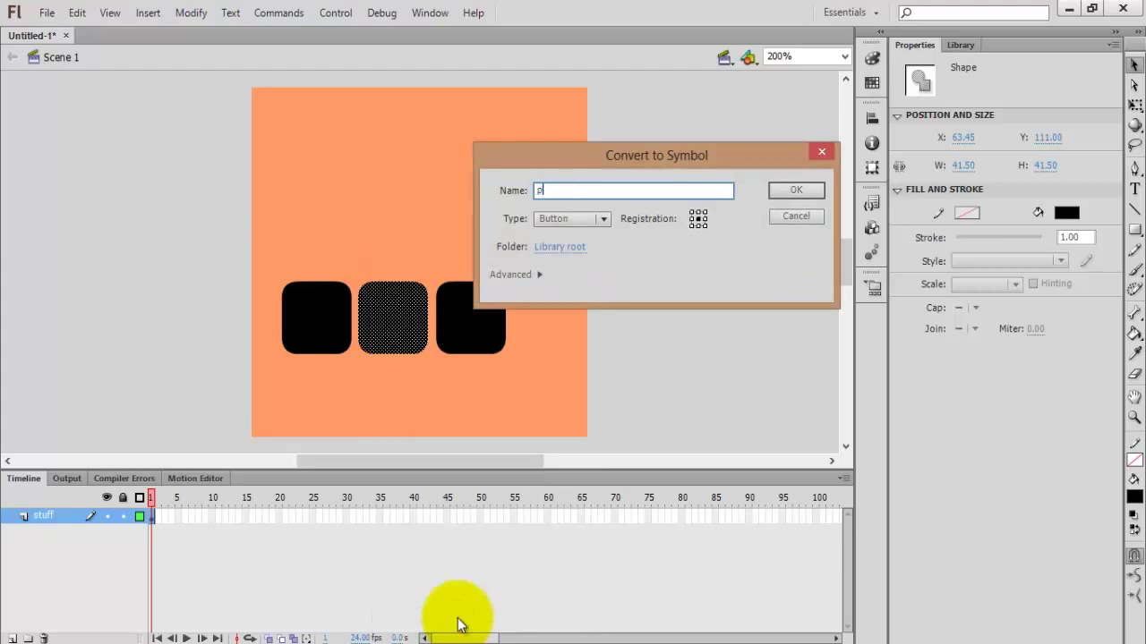
pyautogui.write(' button')
pyautogui.press('Return')
# - Convert the third square to a Button symbol named 'stop button'
pyautogui.click(501, 342)
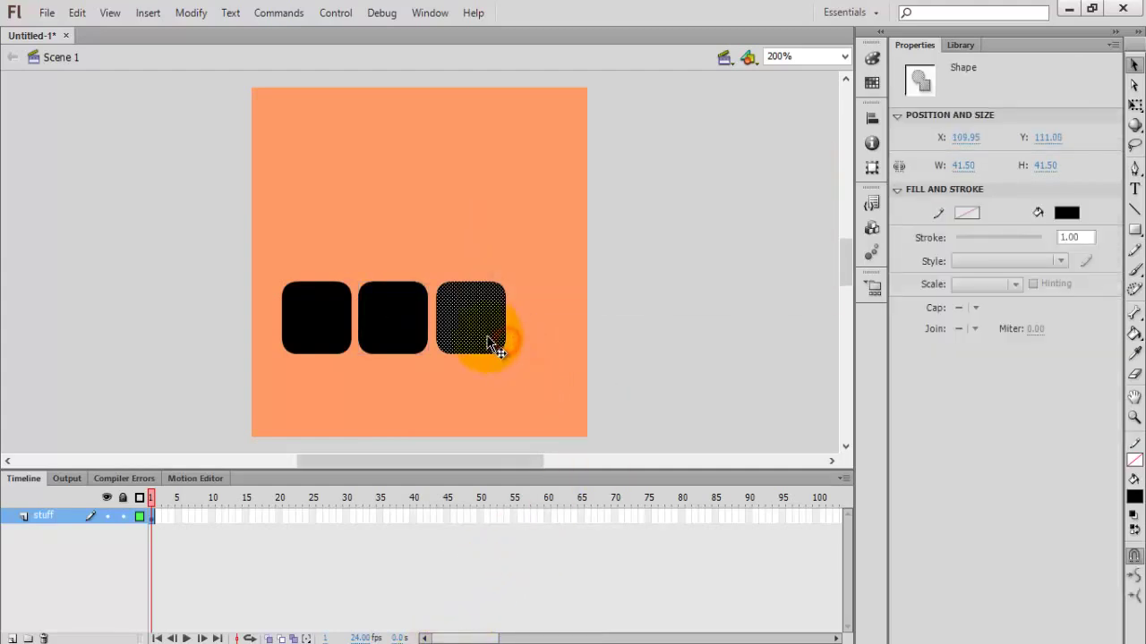
pyautogui.rightClick(491, 342)
pyautogui.click(579, 614)
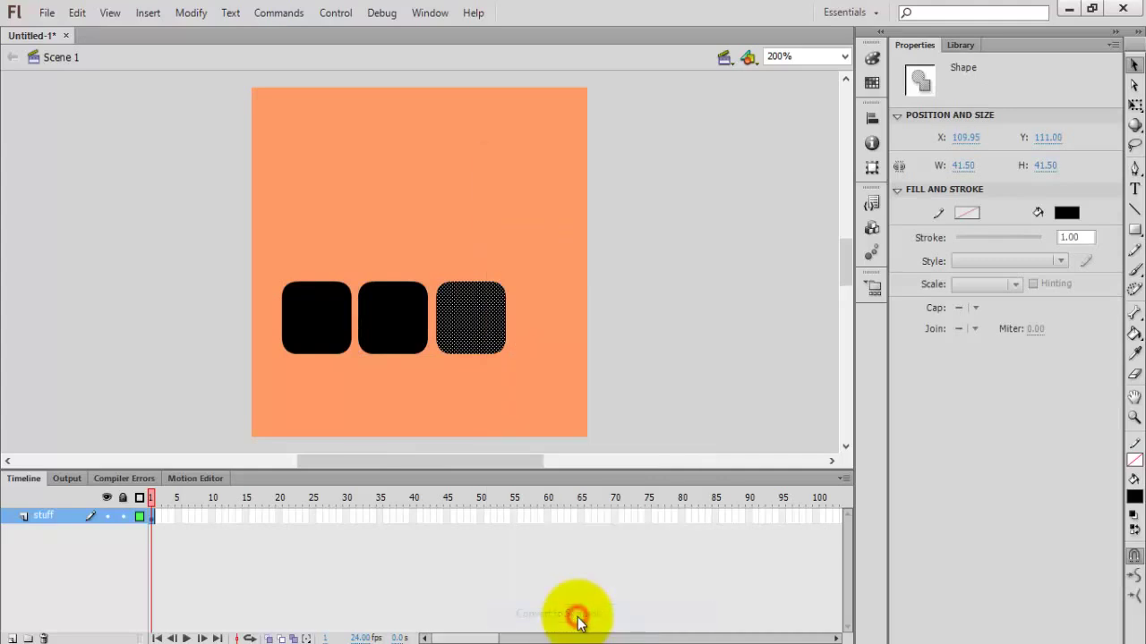
pyautogui.write('stop button')
pyautogui.press('Return')
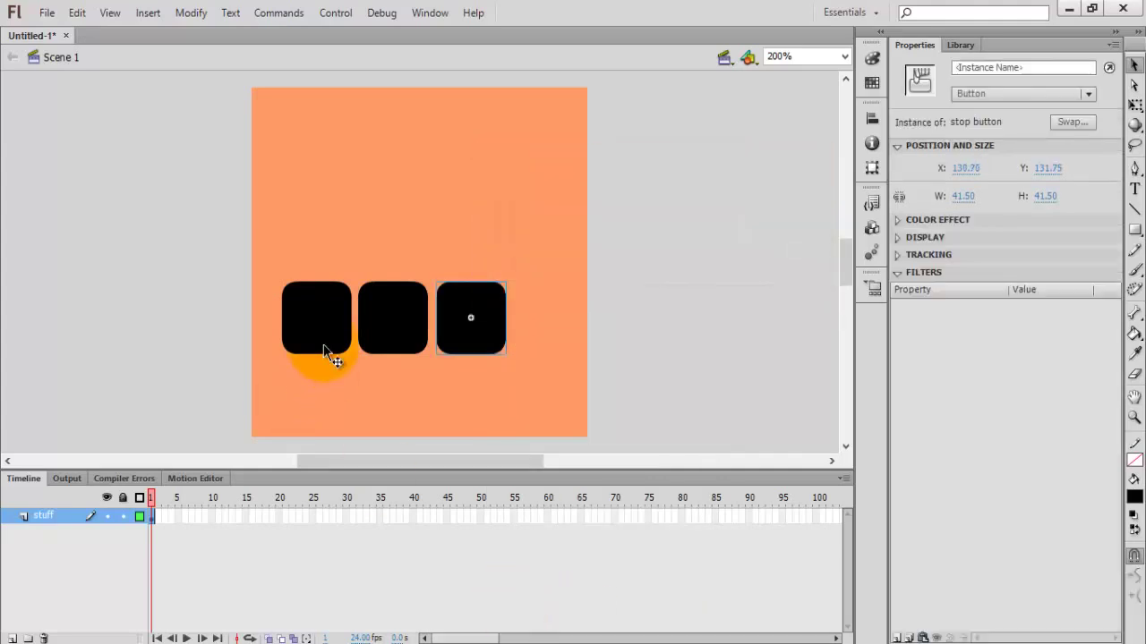
# - In the play button symbol, add keyframes for Over, Down and Hit, plus a new layer
pyautogui.doubleClick(302, 328)
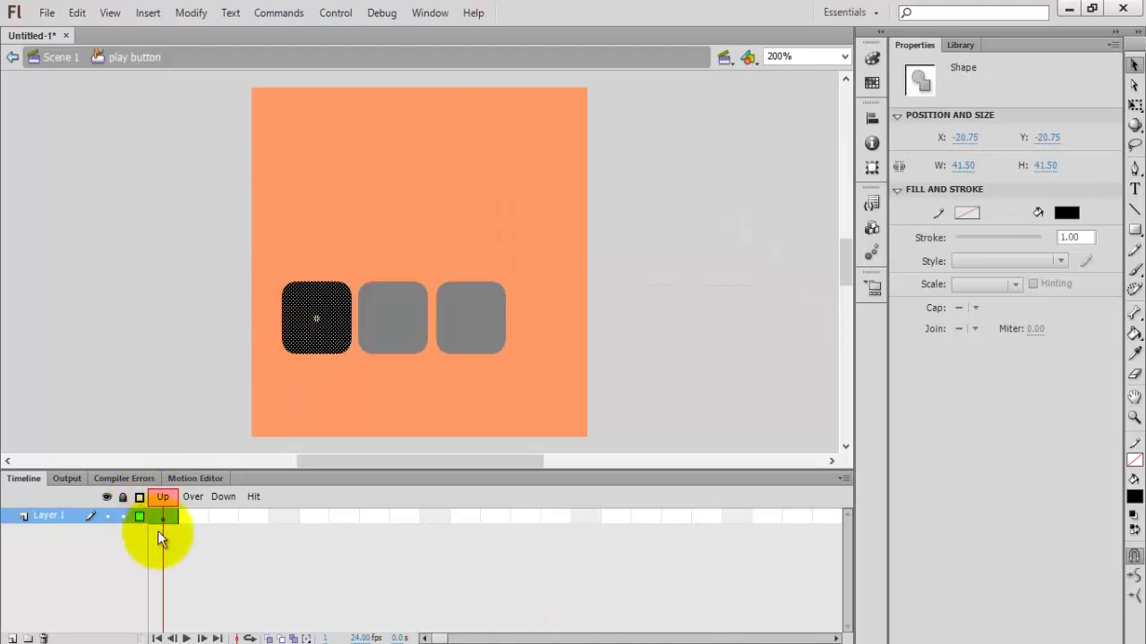
pyautogui.click(195, 518)
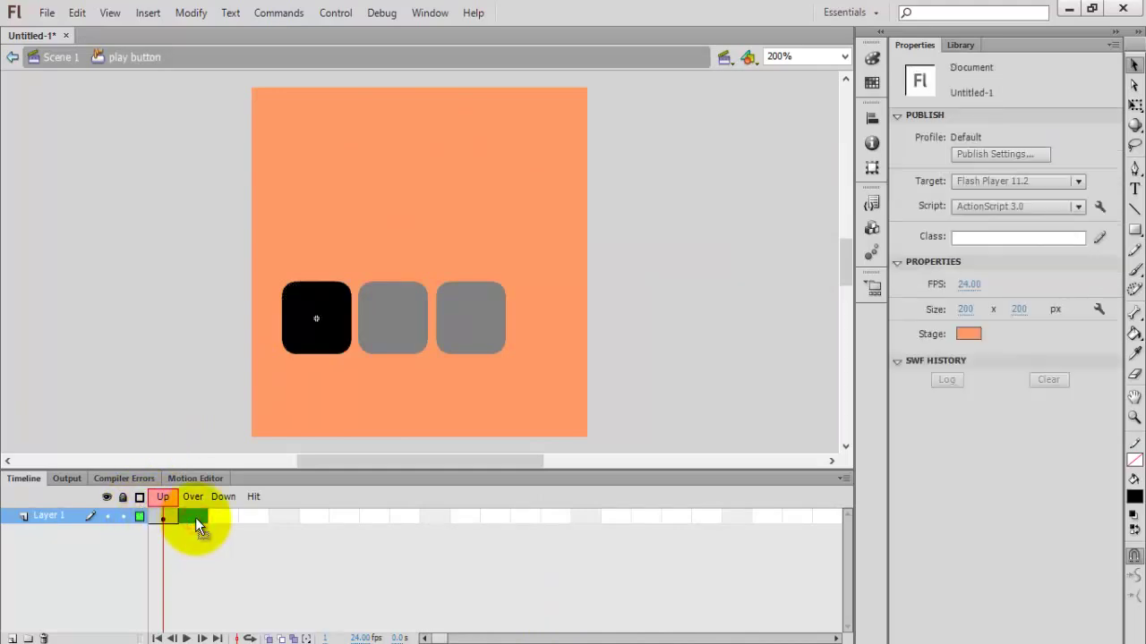
pyautogui.press('F6')
pyautogui.press('F6')
pyautogui.press('F6')
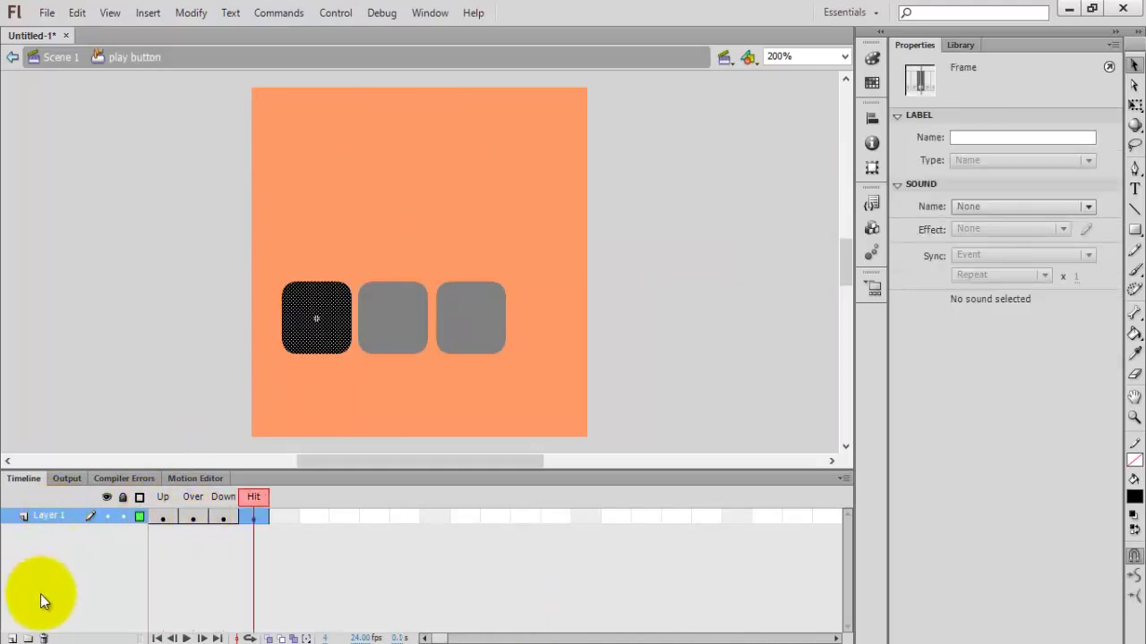
pyautogui.click(12, 638)
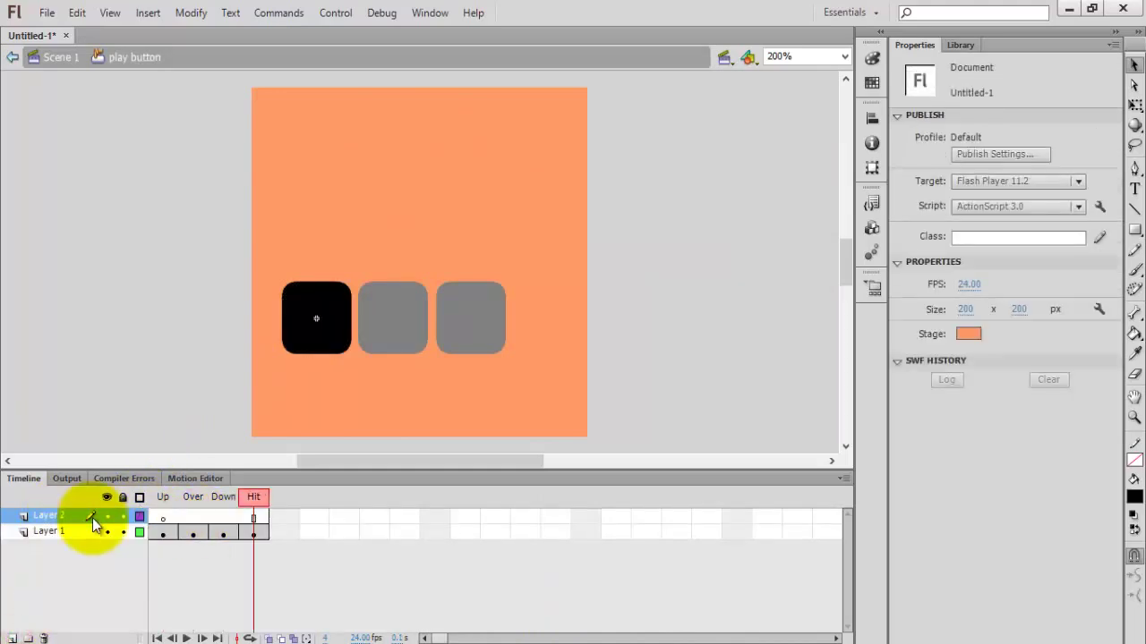
# - Set the PolyStar tool to draw polygons with 3 sides
pyautogui.click(1135, 231)
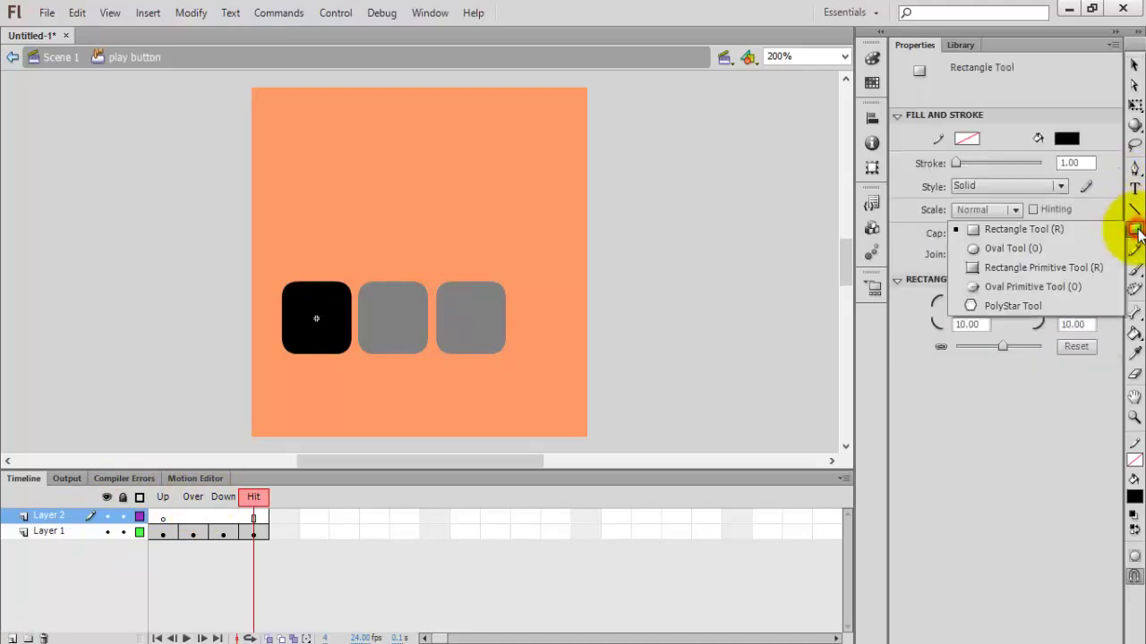
pyautogui.click(1006, 307)
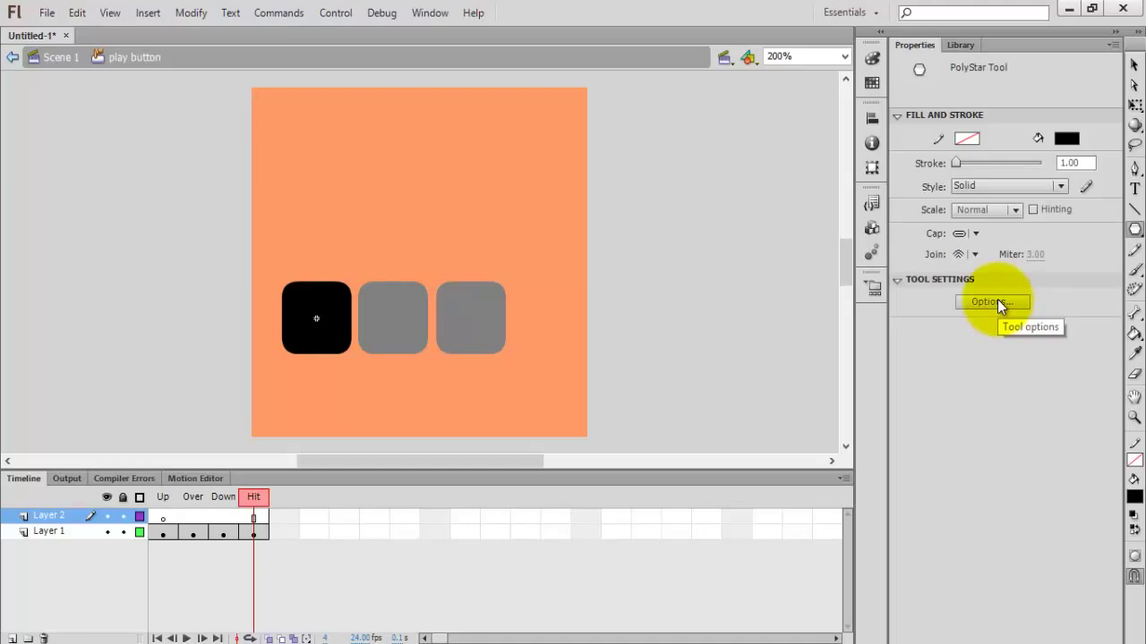
pyautogui.click(992, 301)
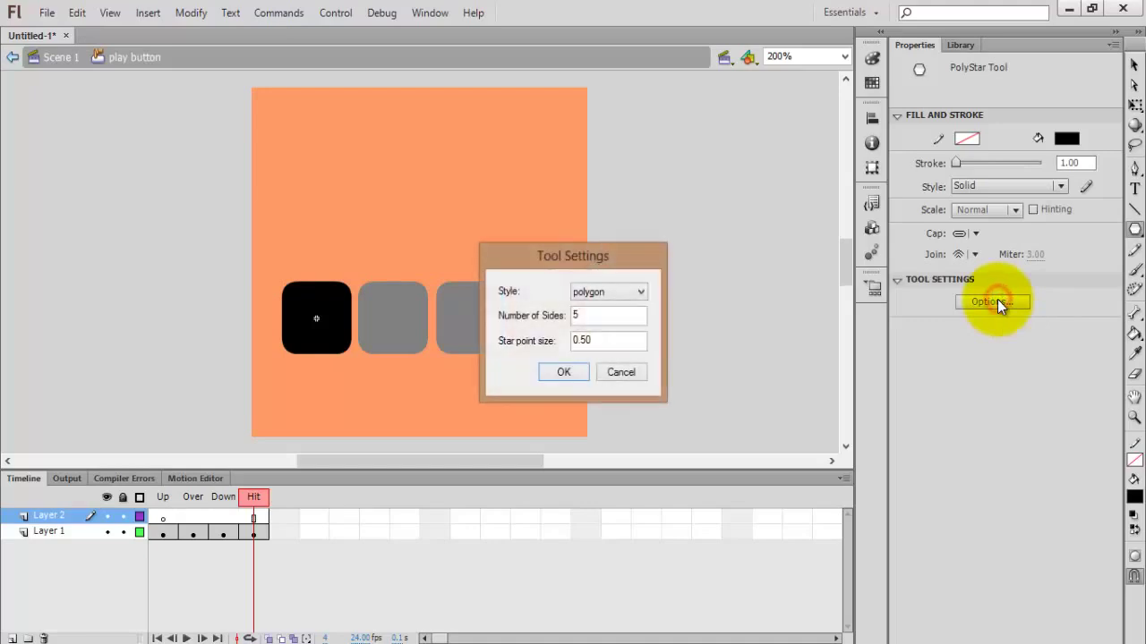
pyautogui.doubleClick(589, 313)
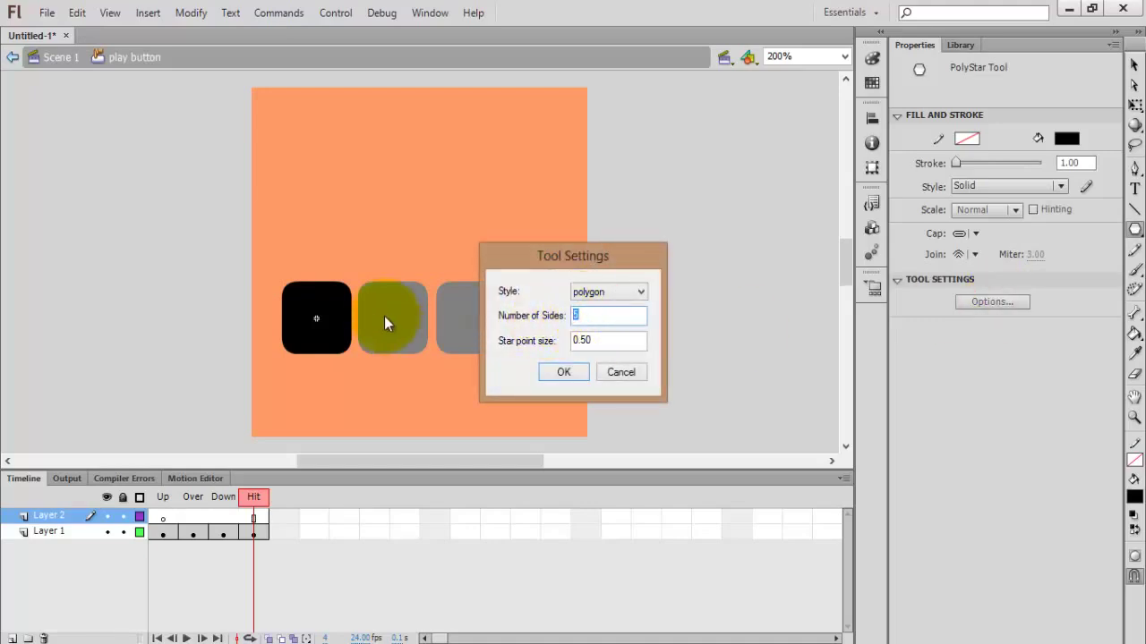
pyautogui.write('3')
pyautogui.press('Return')
# - Draw a small downward triangle above the squares and make its fill white
pyautogui.moveTo(367, 165); pyautogui.dragTo(378, 186)
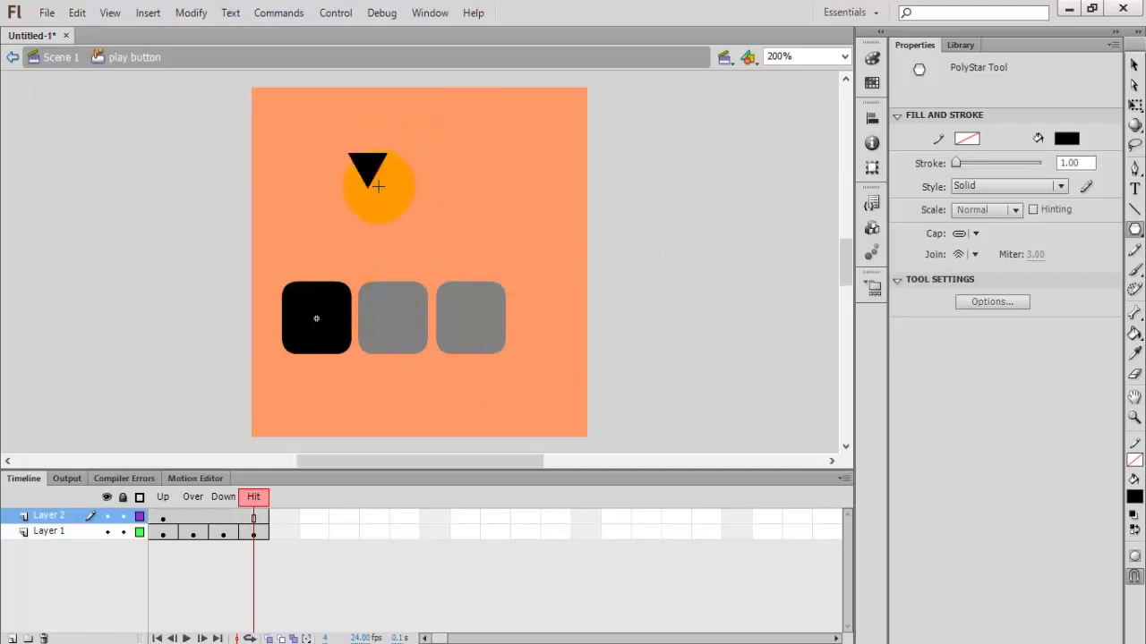
pyautogui.click(1133, 64)
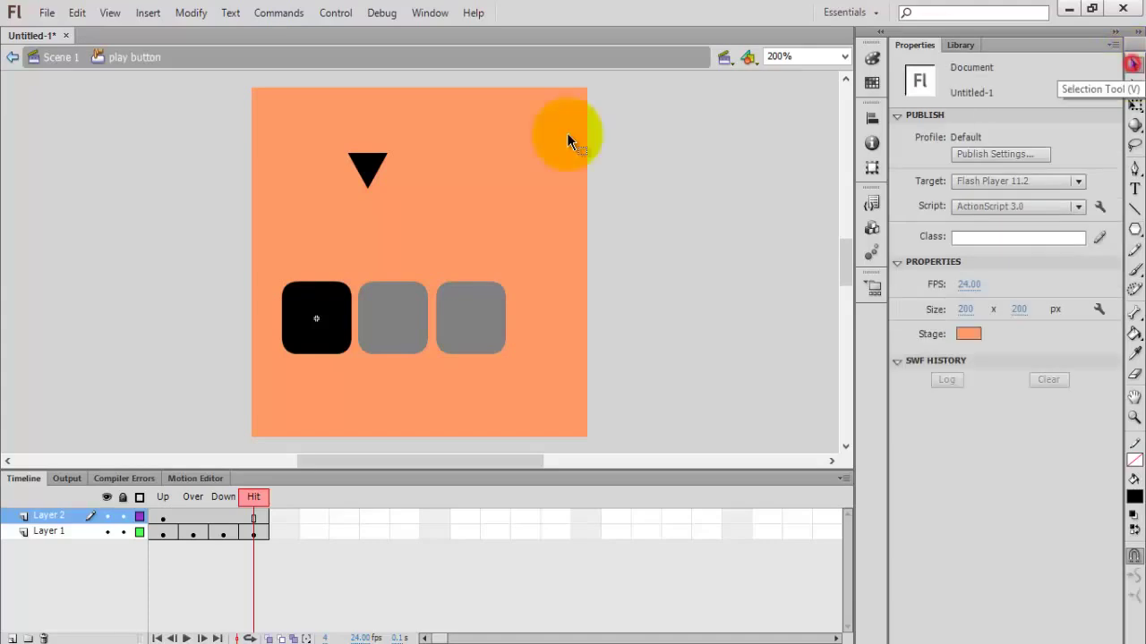
pyautogui.click(370, 168)
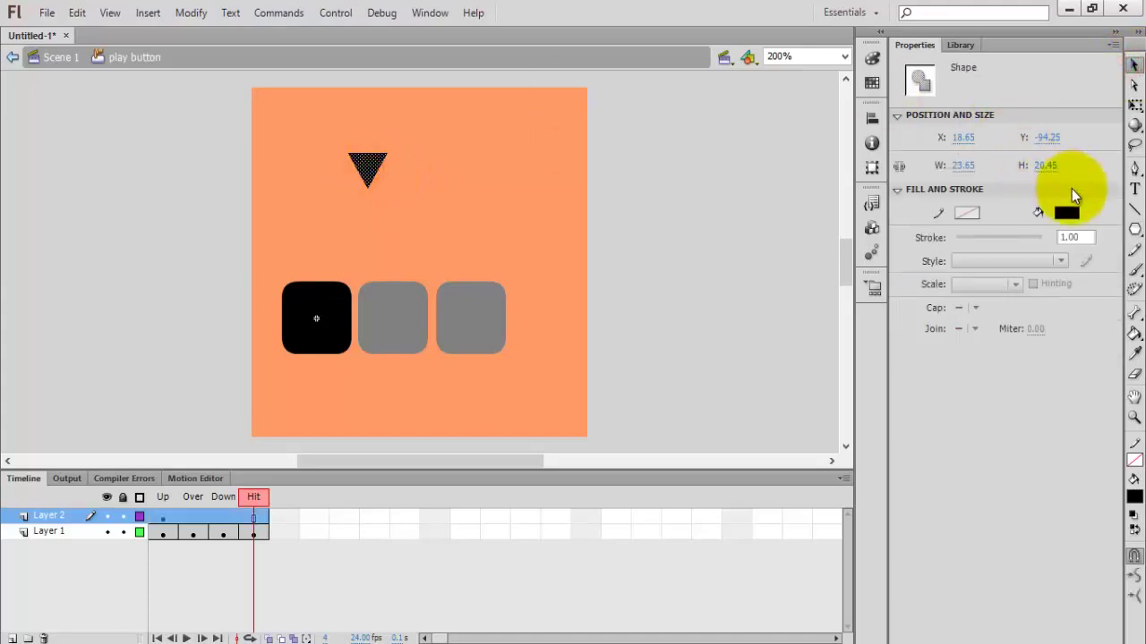
pyautogui.click(1066, 213)
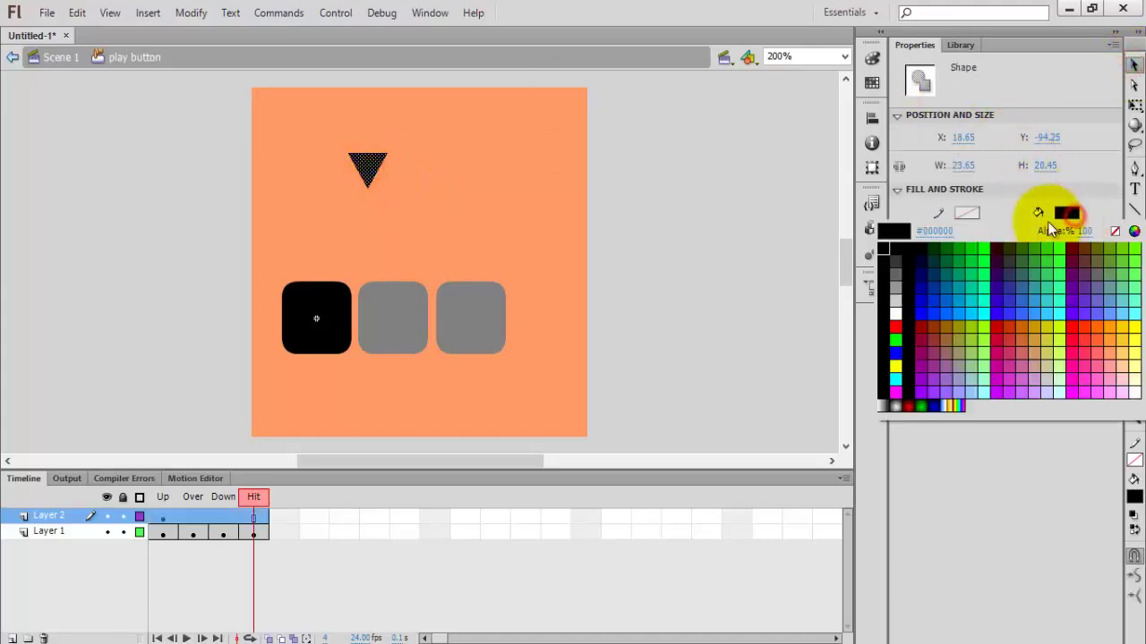
pyautogui.click(900, 309)
pyautogui.click(343, 194)
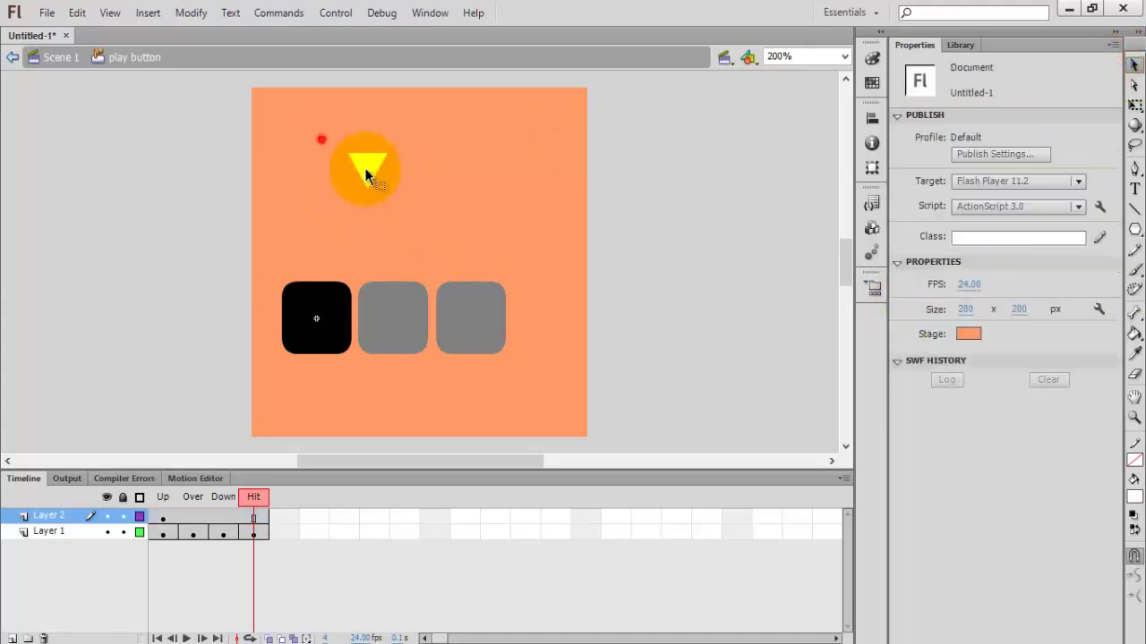
pyautogui.moveTo(322, 145); pyautogui.dragTo(445, 229)
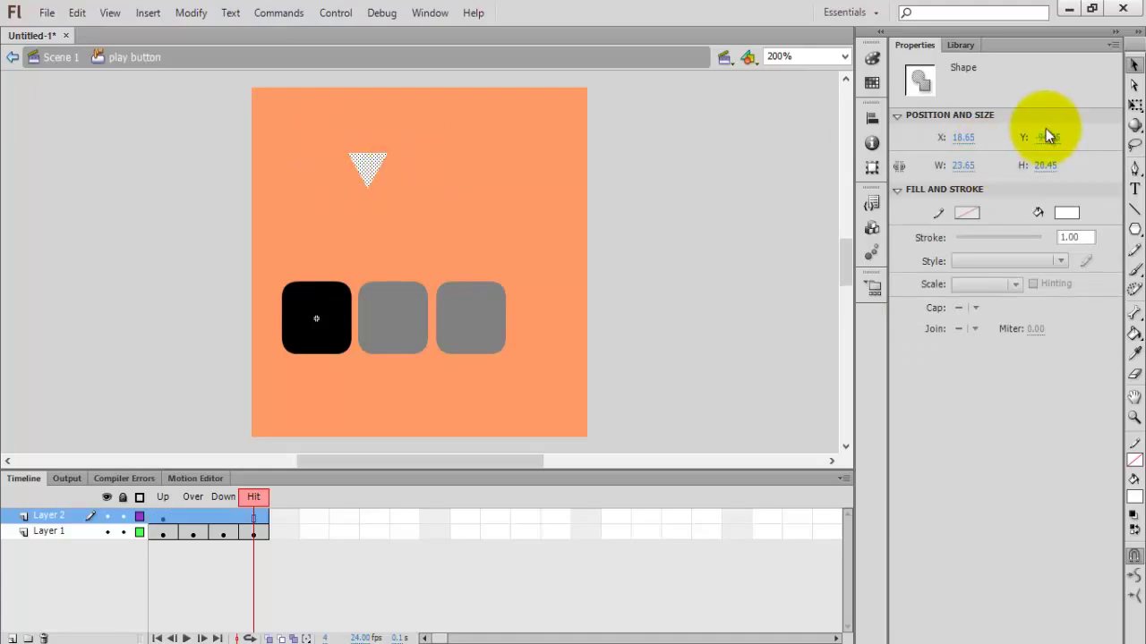
# - Rotate the triangle with Free Transform so it points right
pyautogui.click(1135, 107)
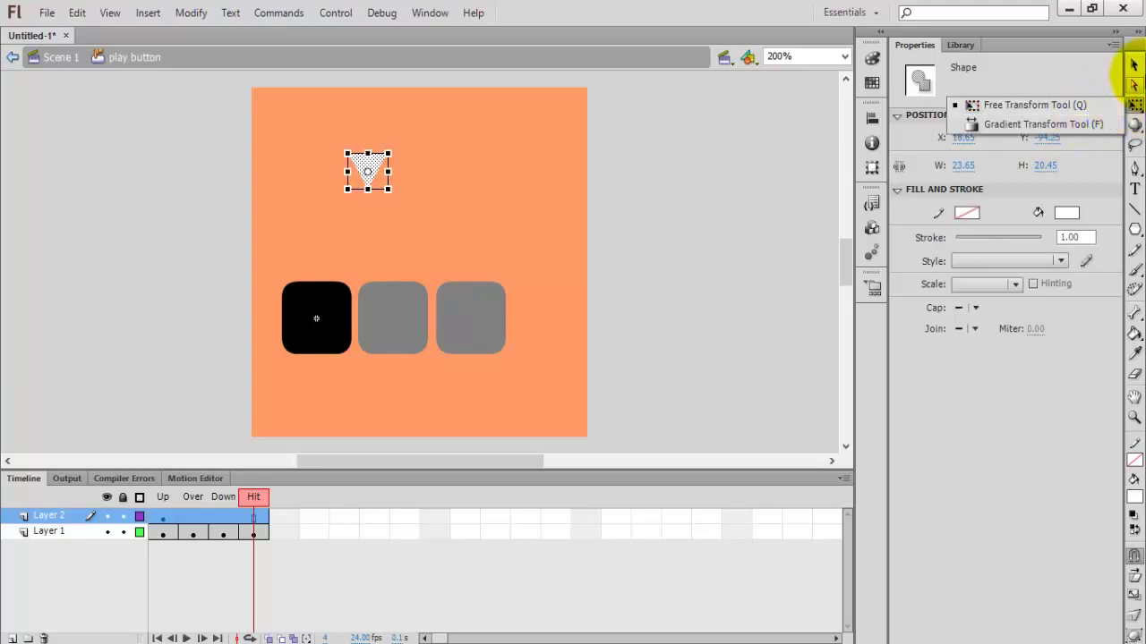
pyautogui.click(535, 234)
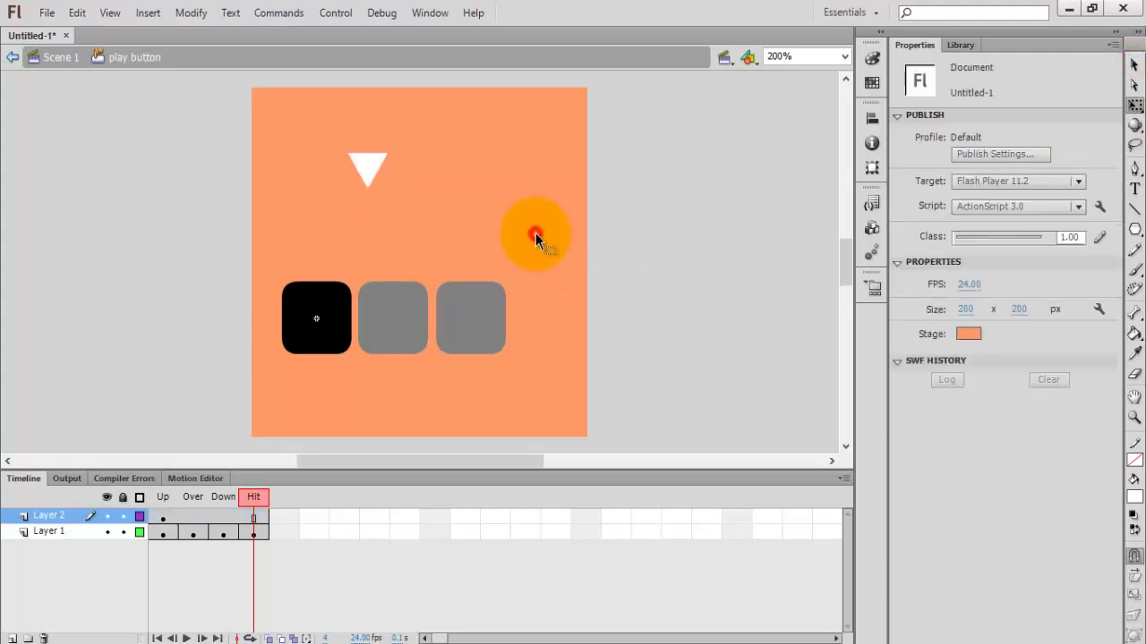
pyautogui.click(370, 163)
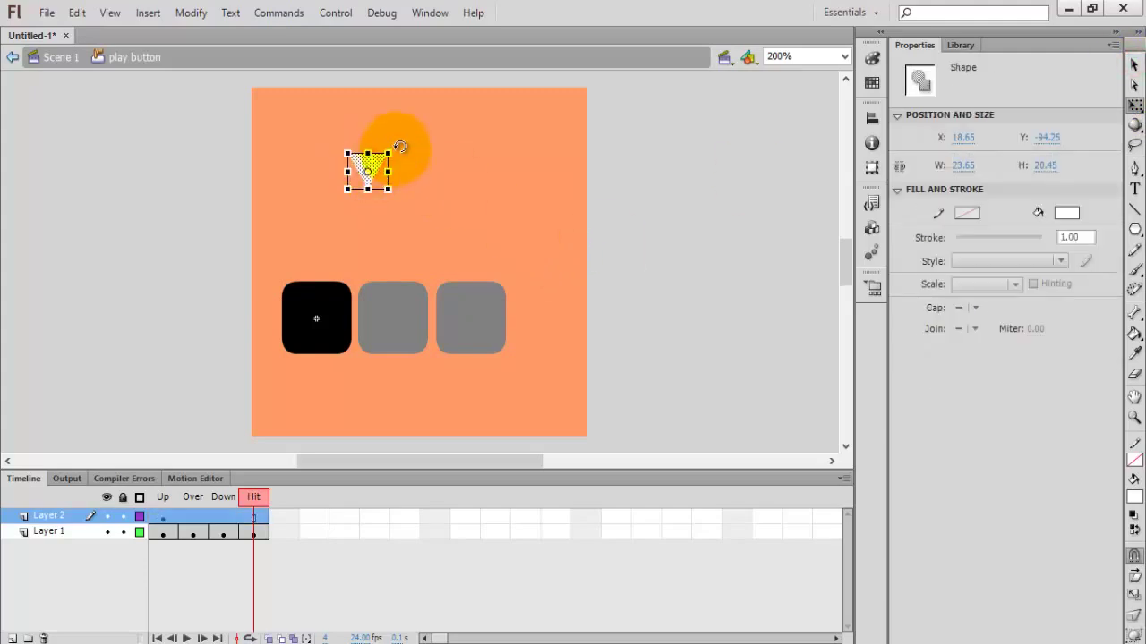
pyautogui.moveTo(399, 147); pyautogui.dragTo(366, 115)
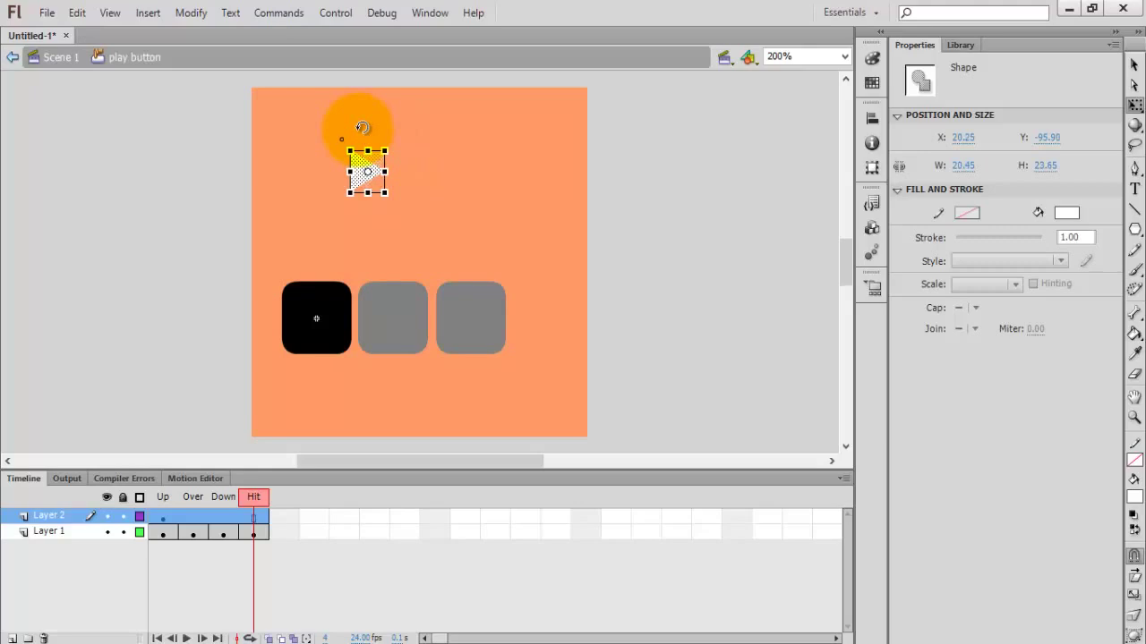
pyautogui.click(453, 220)
# - Move the triangle onto the centre of the black play button square
pyautogui.moveTo(359, 172); pyautogui.dragTo(318, 320)
pyautogui.click(394, 200)
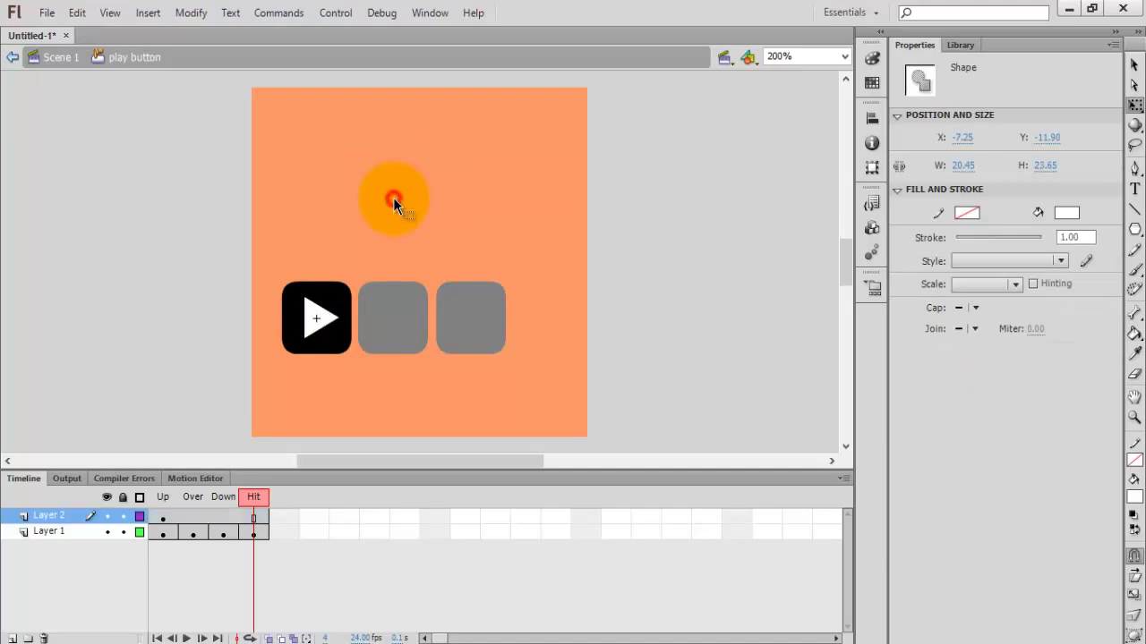
pyautogui.click(317, 339)
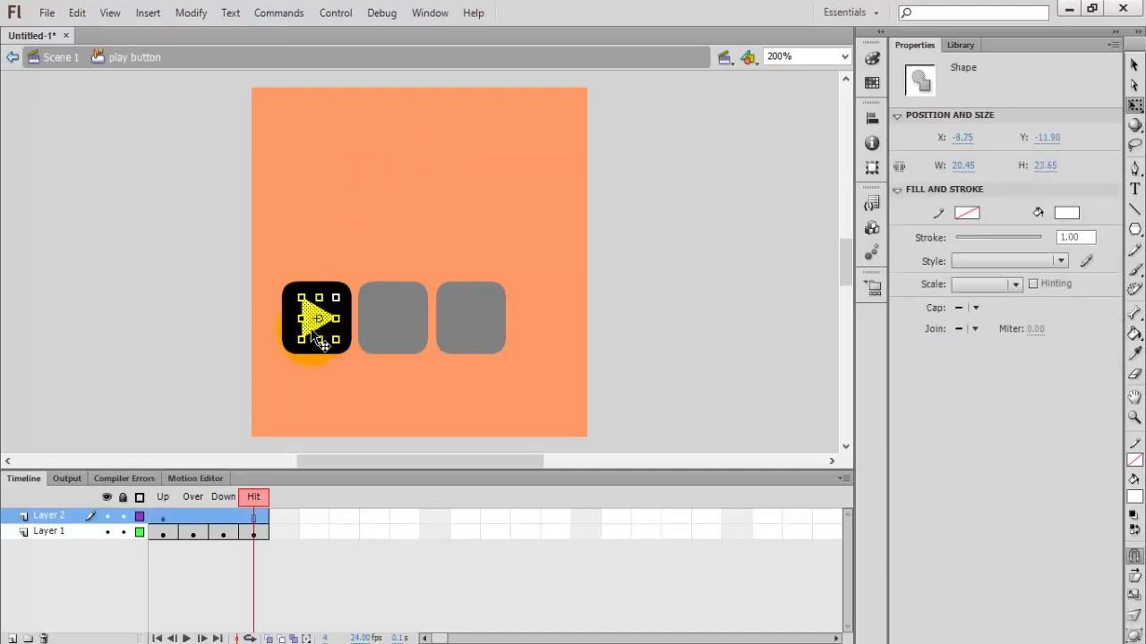
pyautogui.click(338, 381)
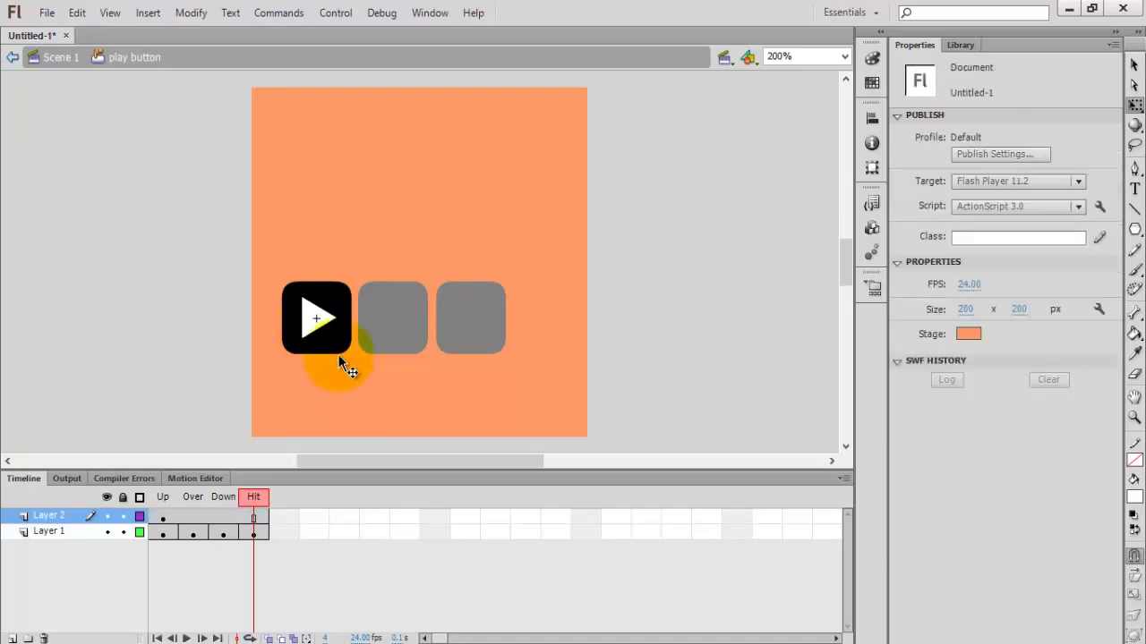
pyautogui.click(329, 331)
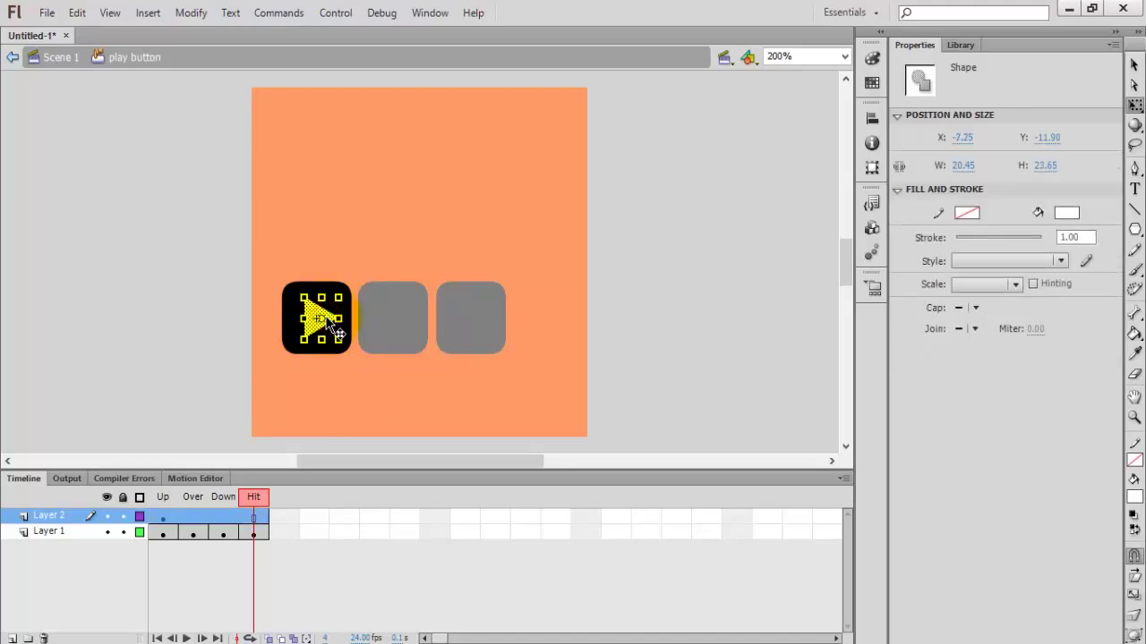
pyautogui.click(350, 372)
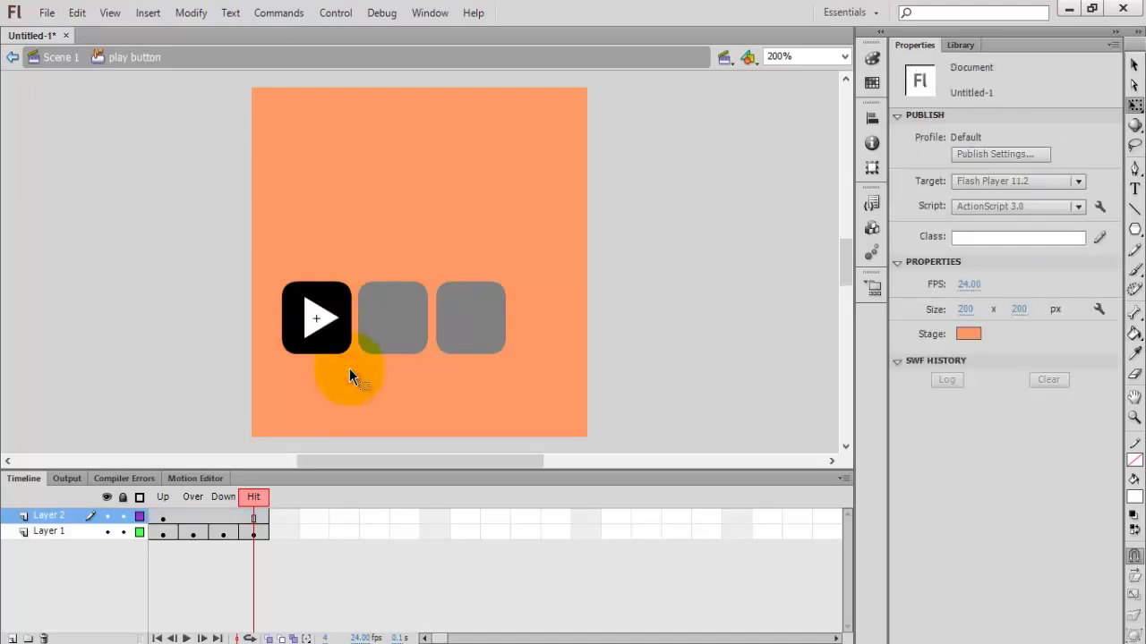
pyautogui.click(317, 331)
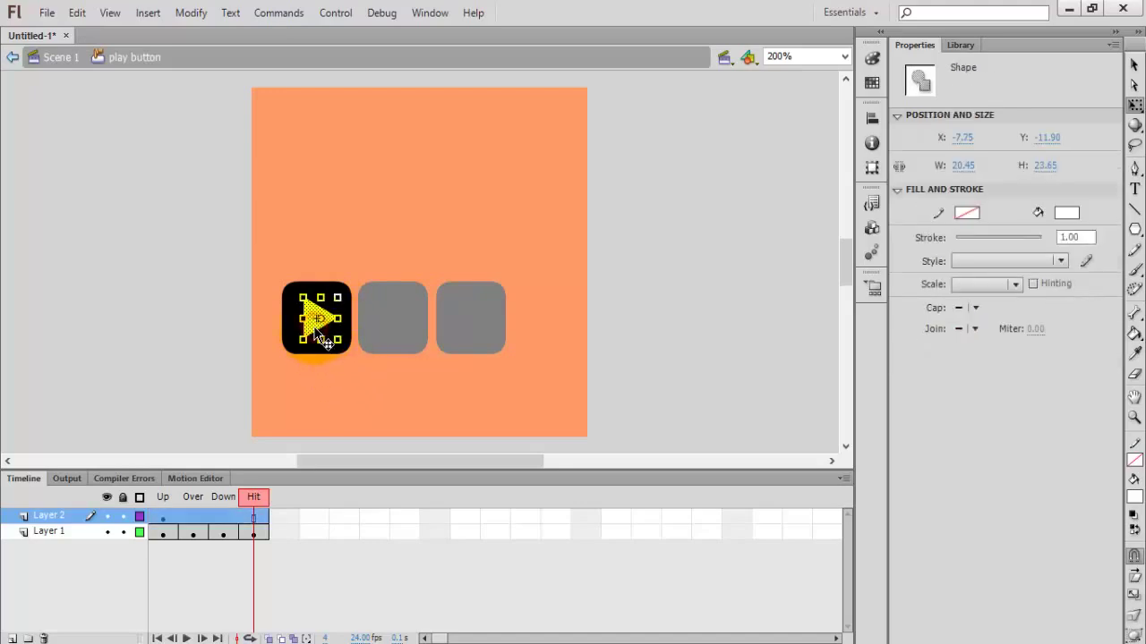
pyautogui.click(187, 517)
pyautogui.click(197, 517)
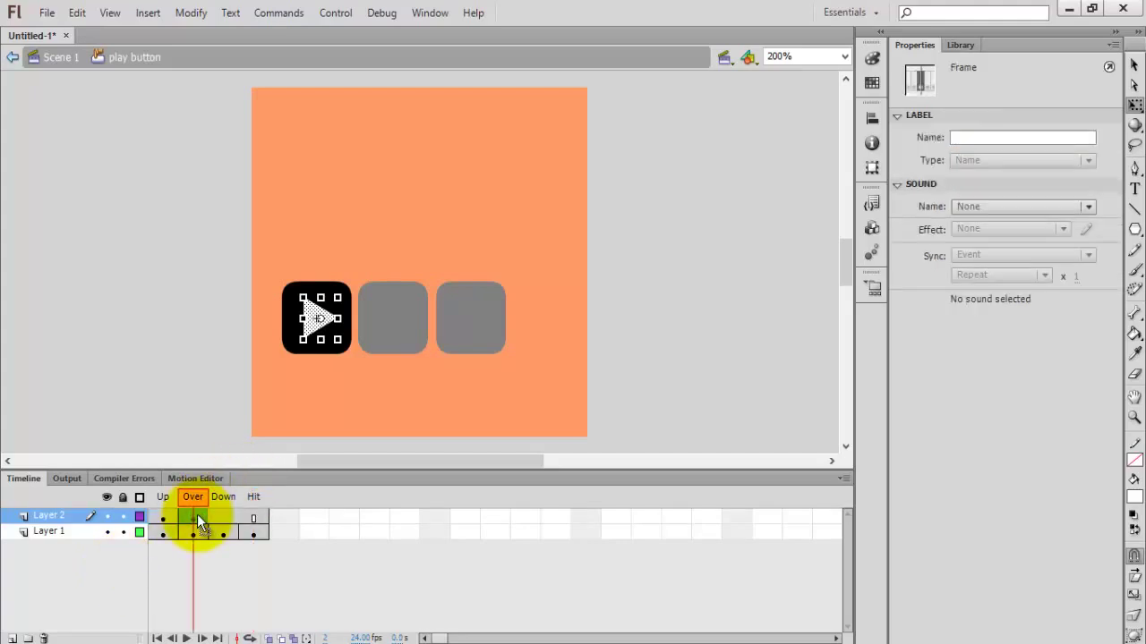
# - Add keyframes on the triangle layer and colour the Over-state triangle yellow
pyautogui.press('F6')
pyautogui.press('F6')
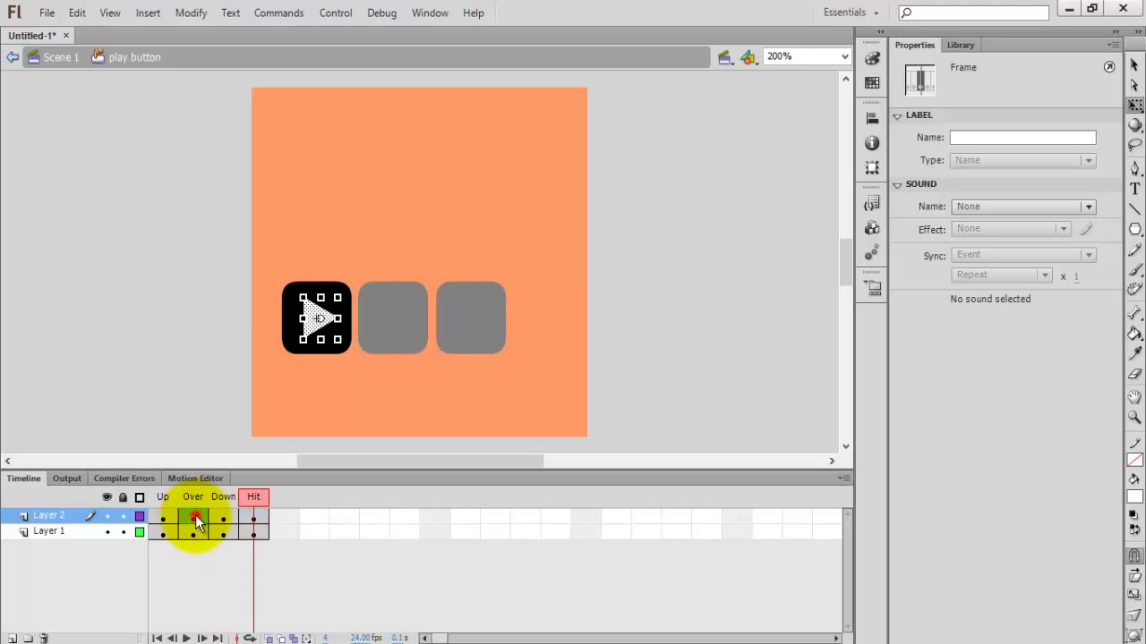
pyautogui.click(195, 517)
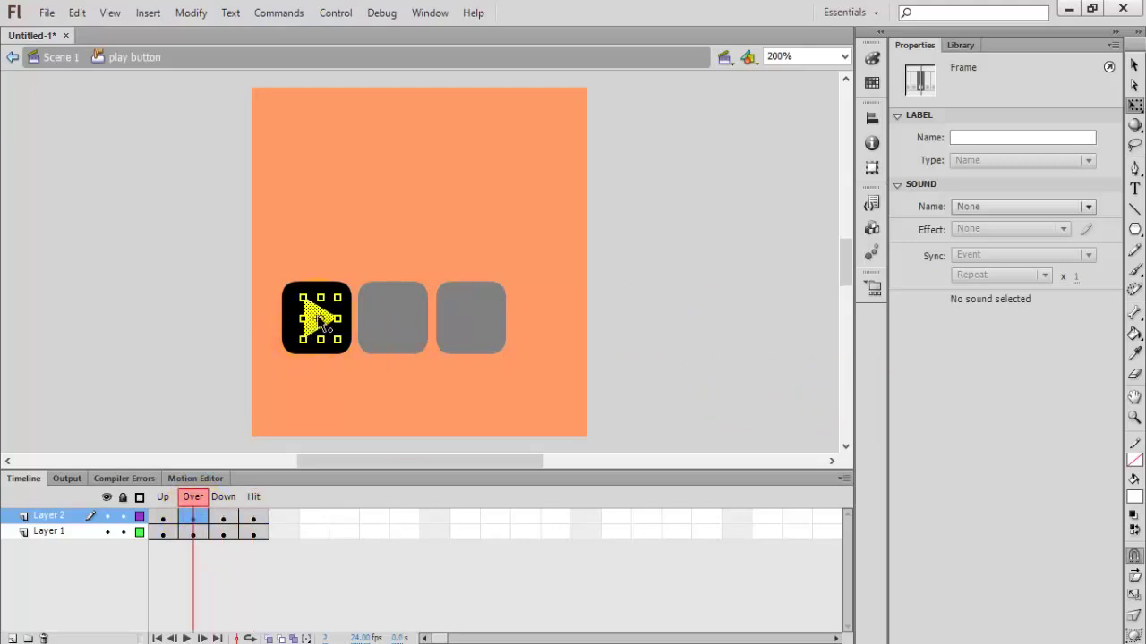
pyautogui.click(309, 313)
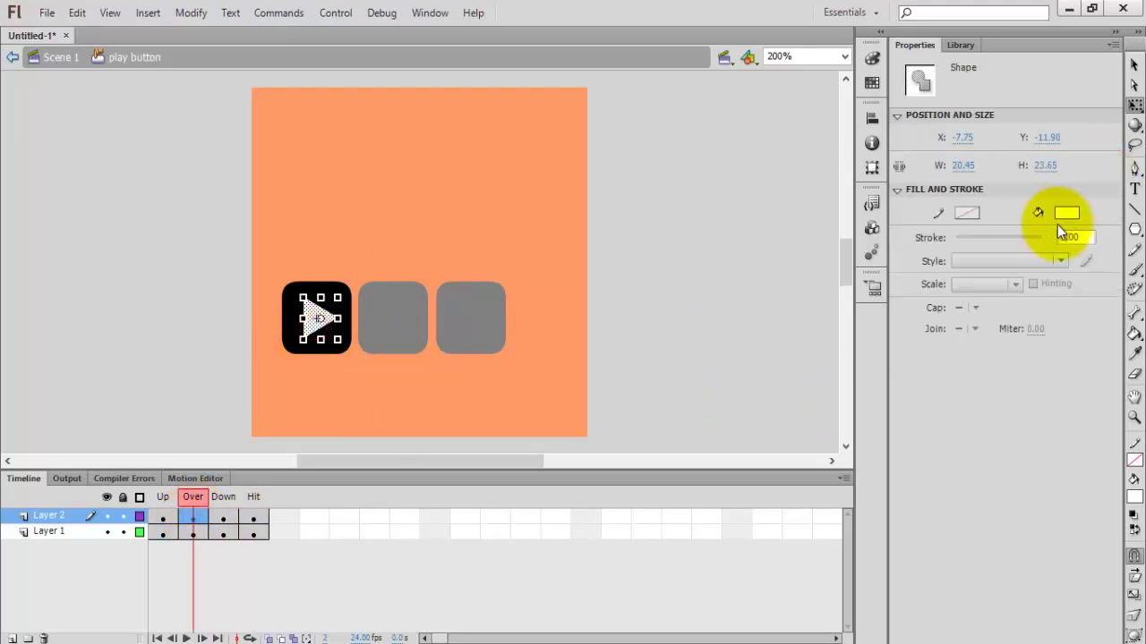
pyautogui.click(1066, 213)
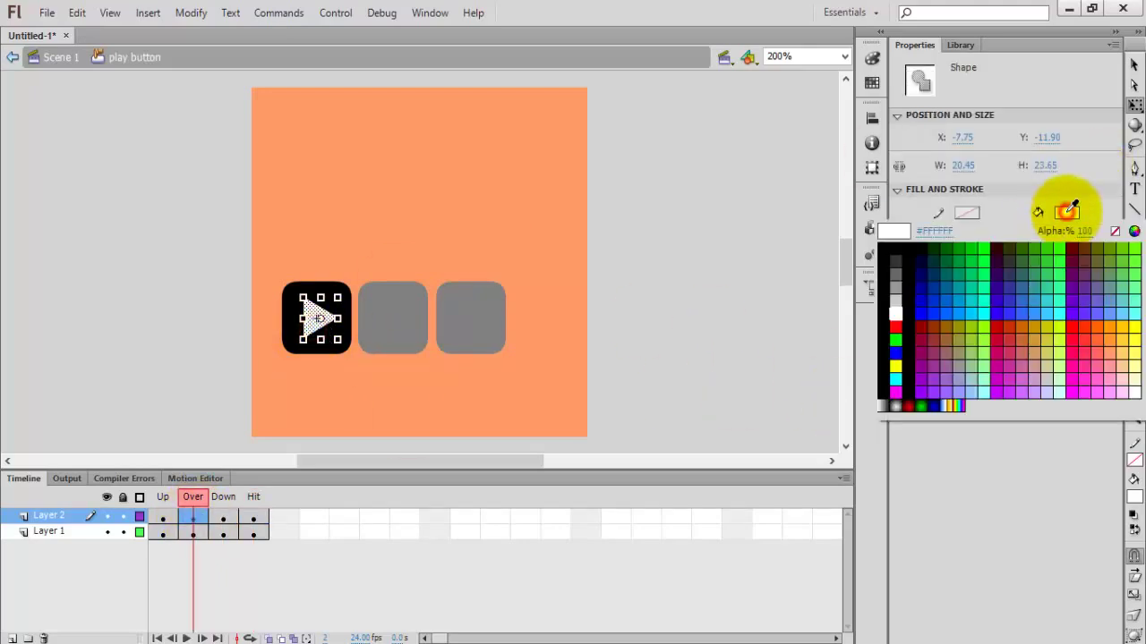
pyautogui.click(899, 309)
pyautogui.click(520, 362)
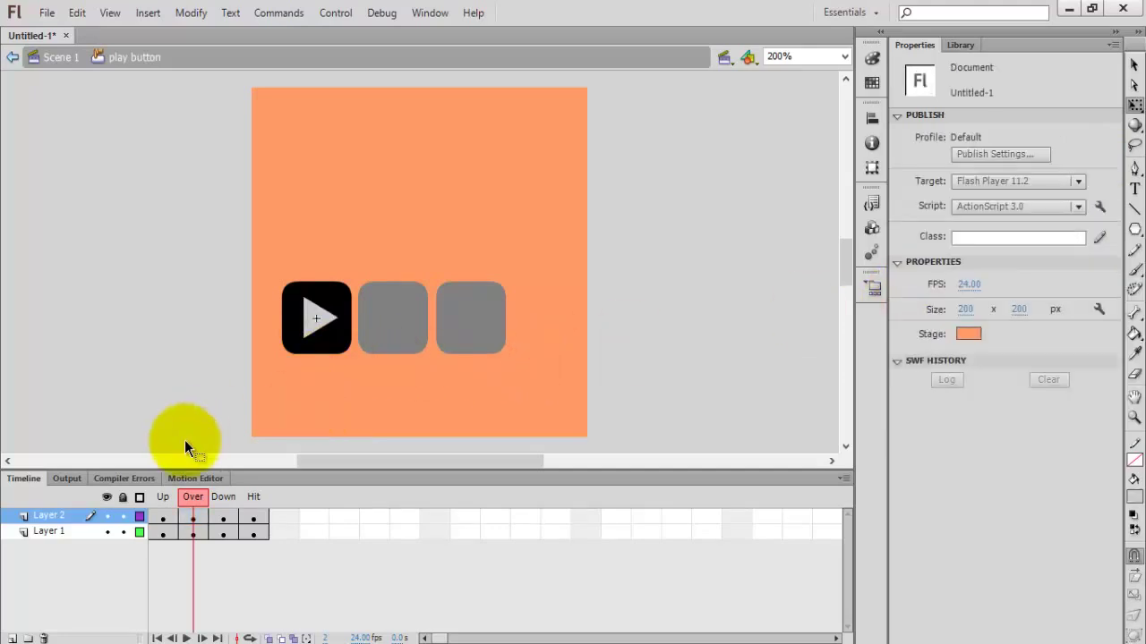
# - Return to Scene 1 and test the movie with Ctrl+Enter
pyautogui.click(51, 63)
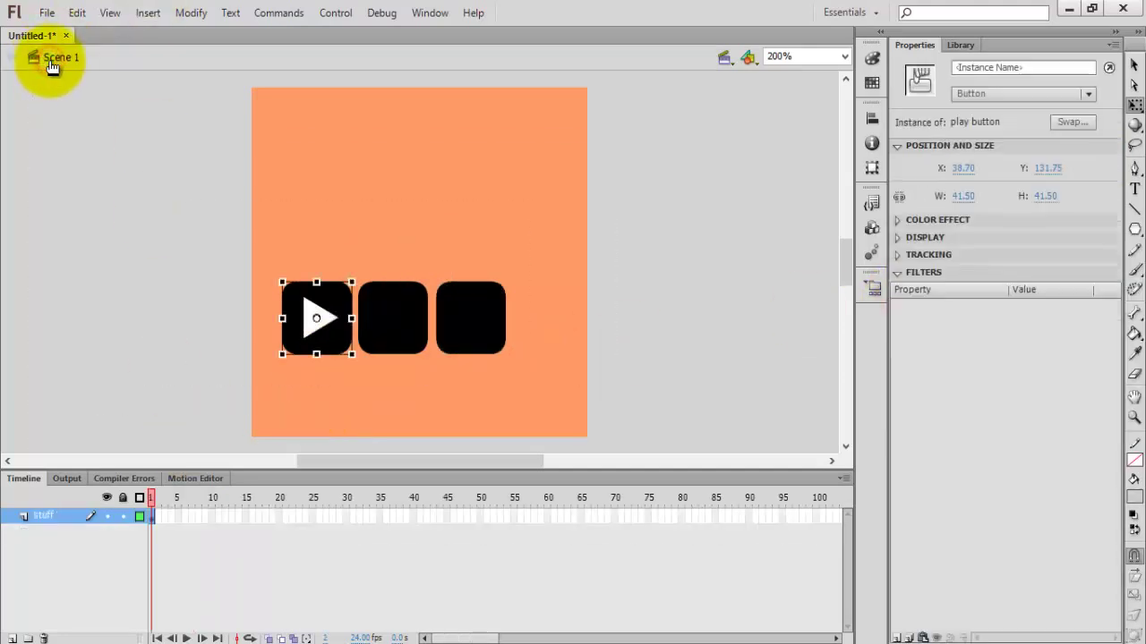
pyautogui.click(562, 230)
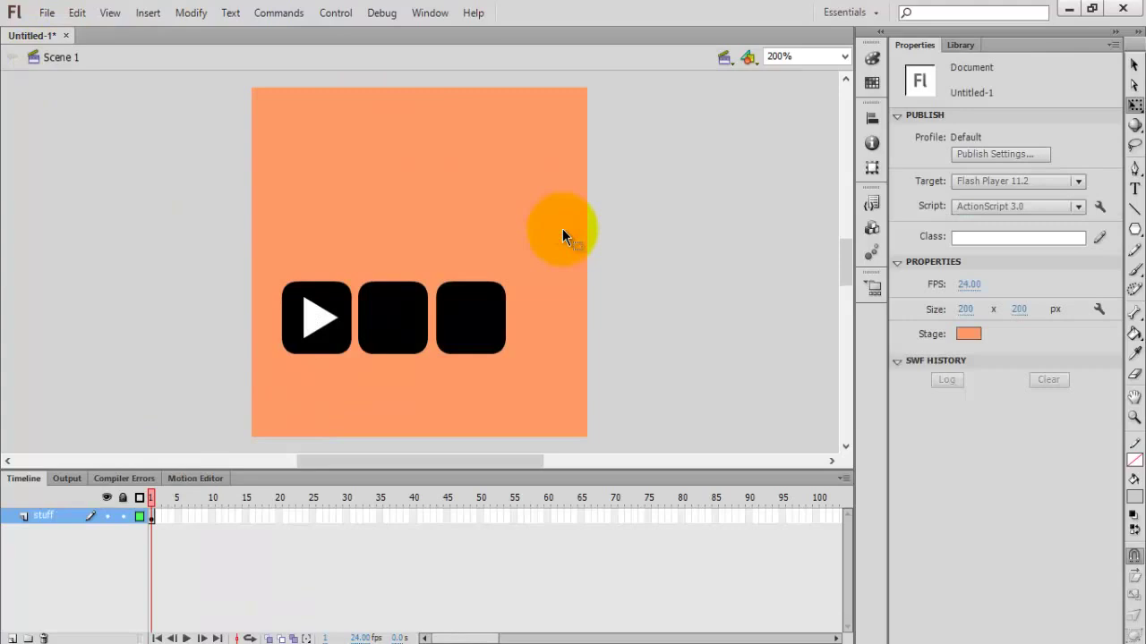
pyautogui.hotkey('ctrl', 'Return')
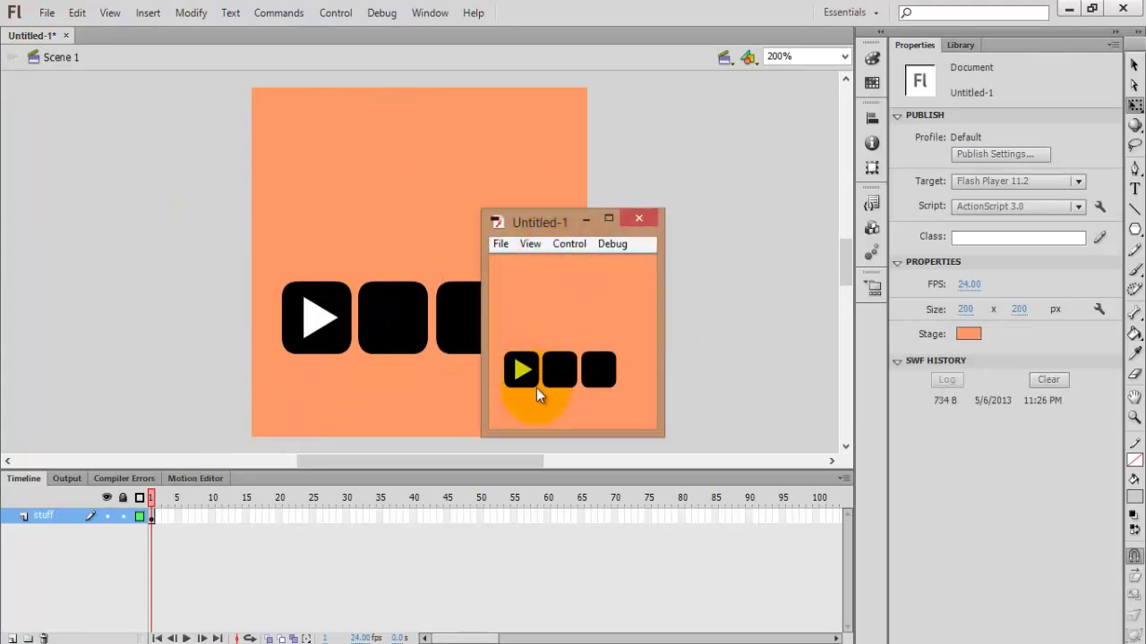
# - Close the test window, then add state keyframes and a new layer inside the pause button
pyautogui.click(530, 383)
pyautogui.click(640, 219)
pyautogui.moveTo(391, 315); pyautogui.dragTo(404, 342)
pyautogui.doubleClick(405, 342)
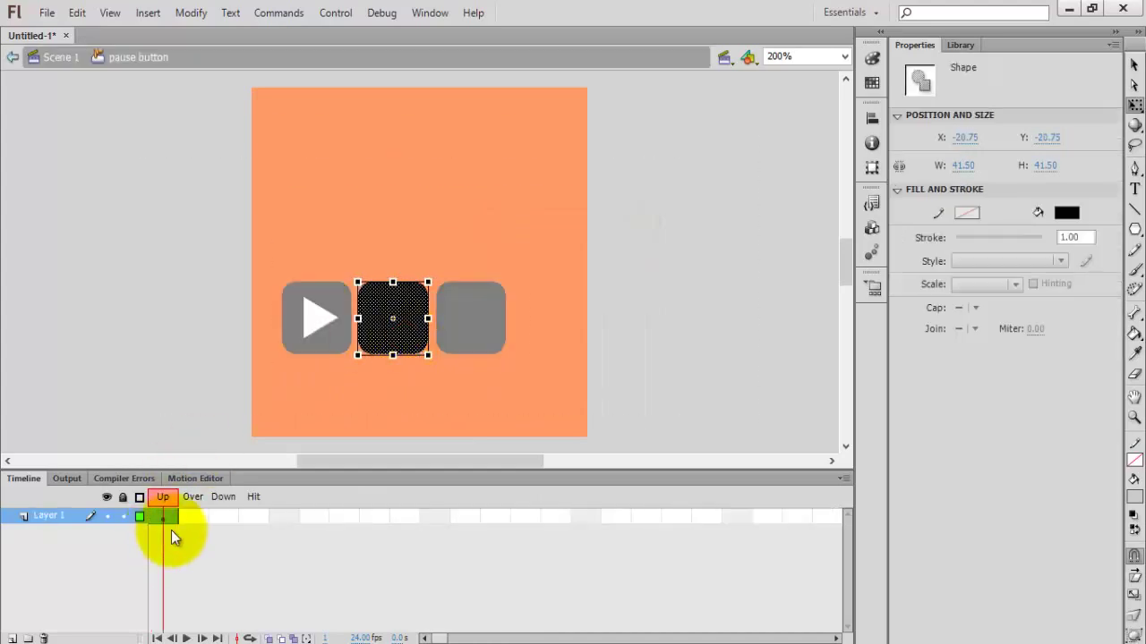
pyautogui.press('F6')
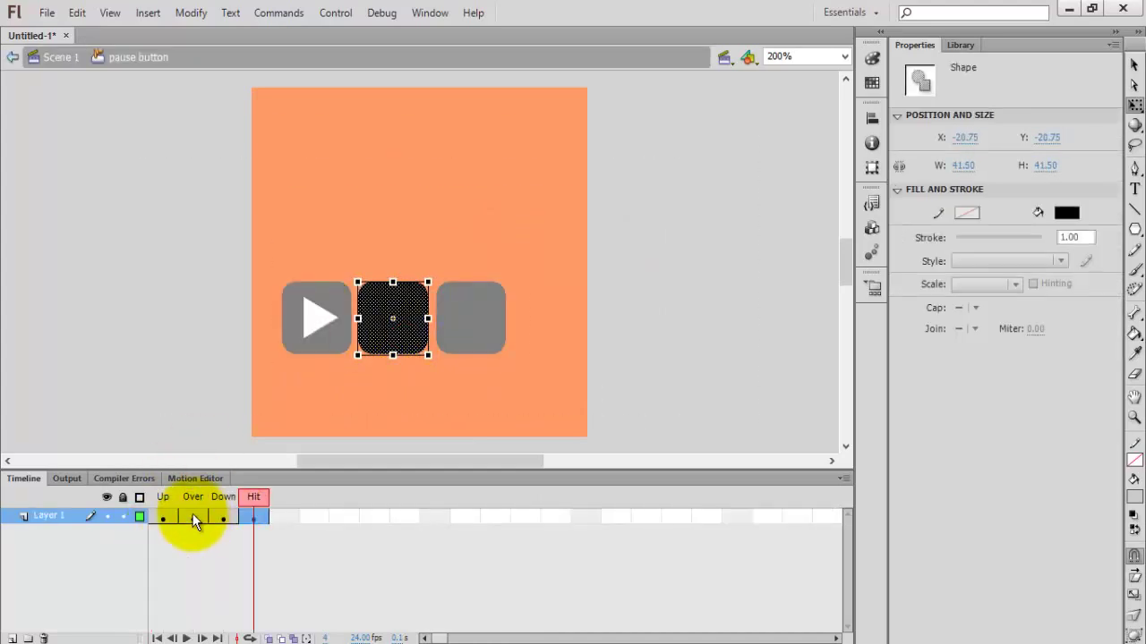
pyautogui.click(12, 637)
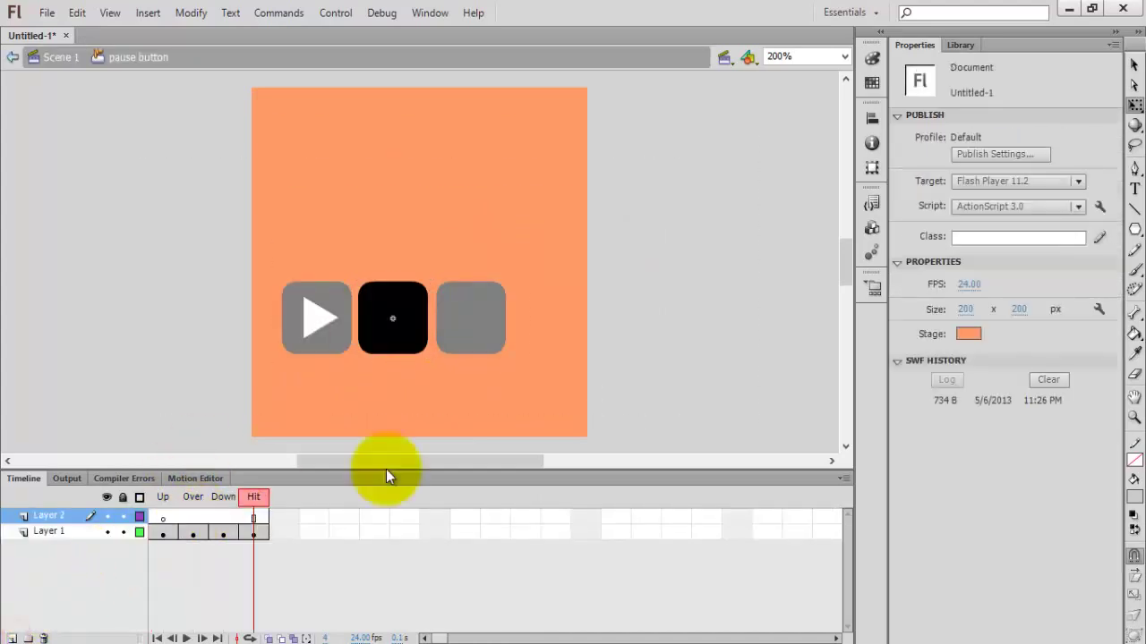
# - Draw a thin white vertical bar with 0 corner radius on the pause button
pyautogui.click(1134, 229)
pyautogui.click(1134, 229)
pyautogui.click(1052, 236)
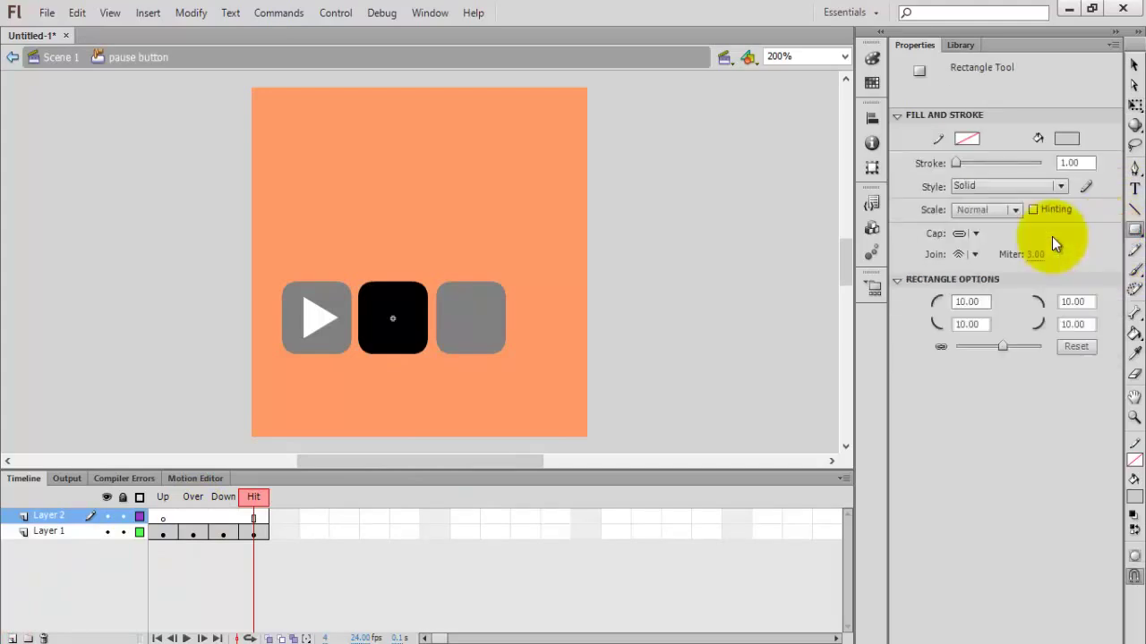
pyautogui.click(980, 302)
pyautogui.write('0')
pyautogui.press('Return')
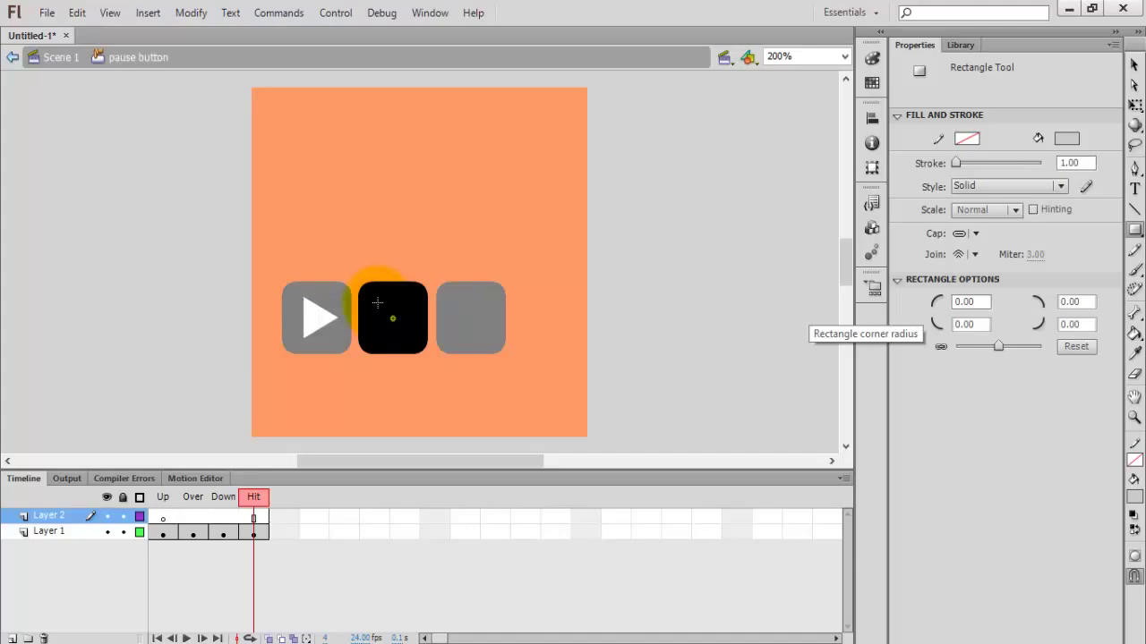
pyautogui.click(1064, 141)
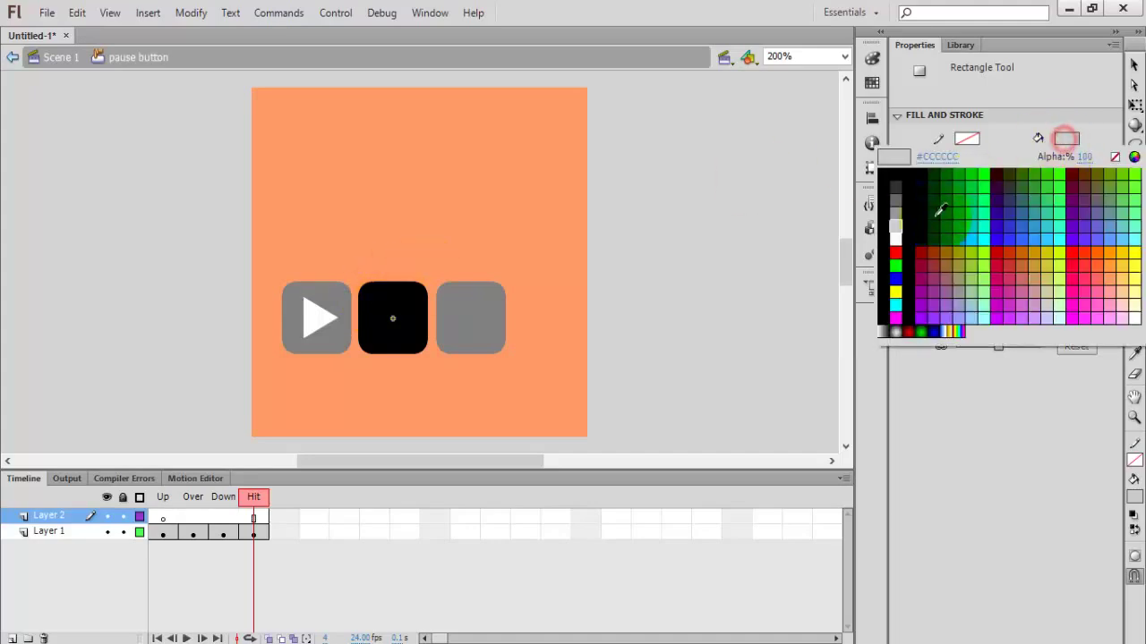
pyautogui.click(903, 231)
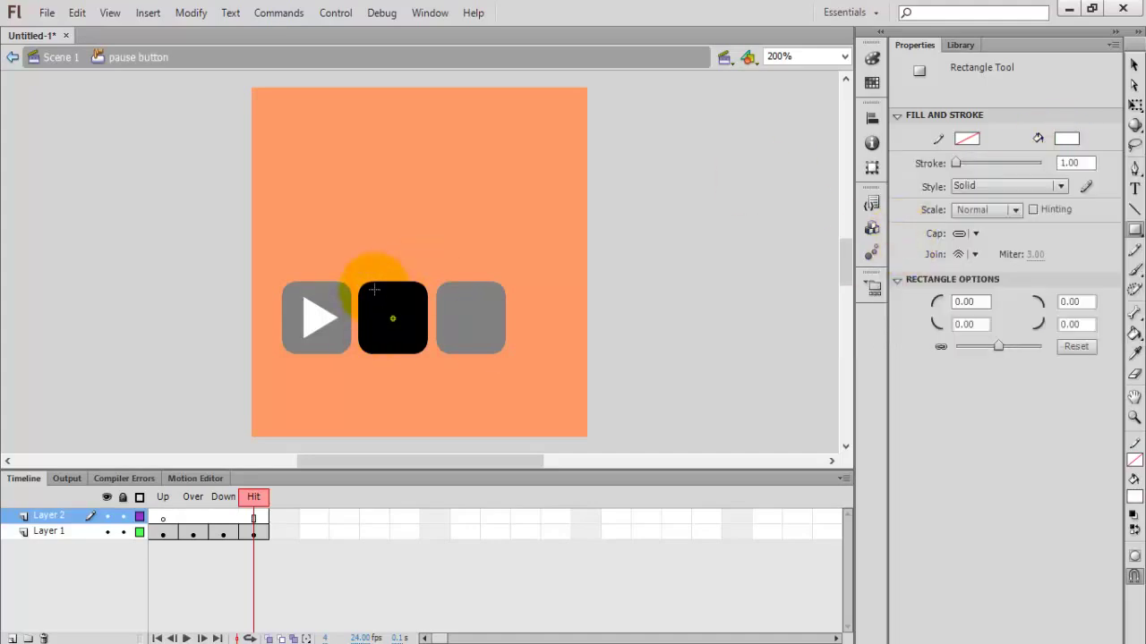
pyautogui.moveTo(370, 298); pyautogui.dragTo(382, 332)
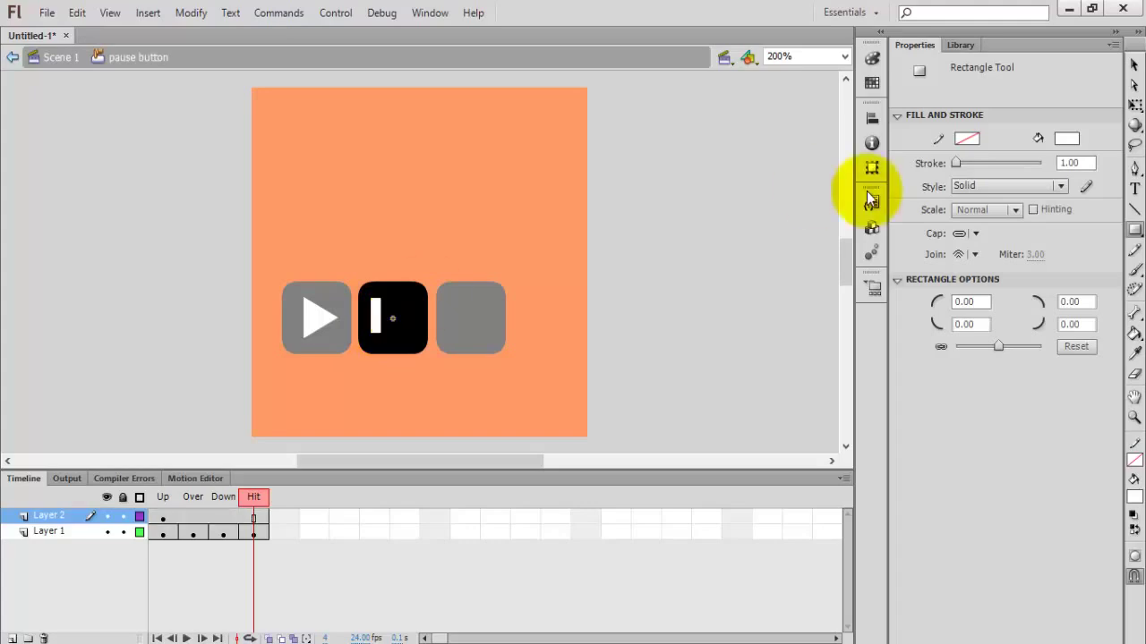
# - Duplicate the white bar and place the copy beside the first
pyautogui.click(1135, 65)
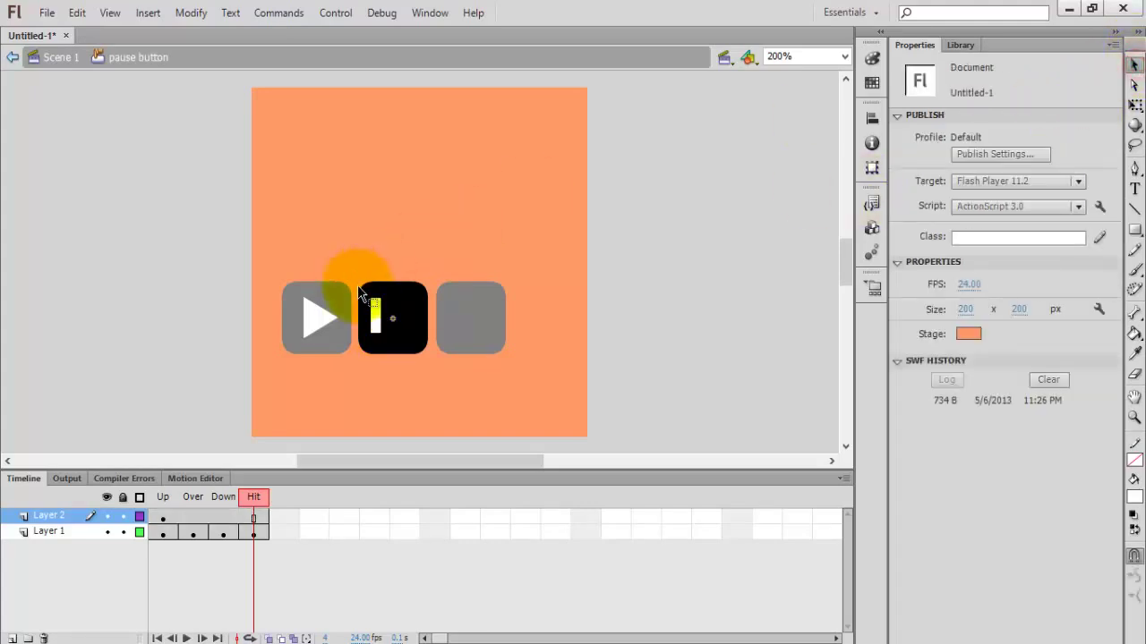
pyautogui.click(374, 320)
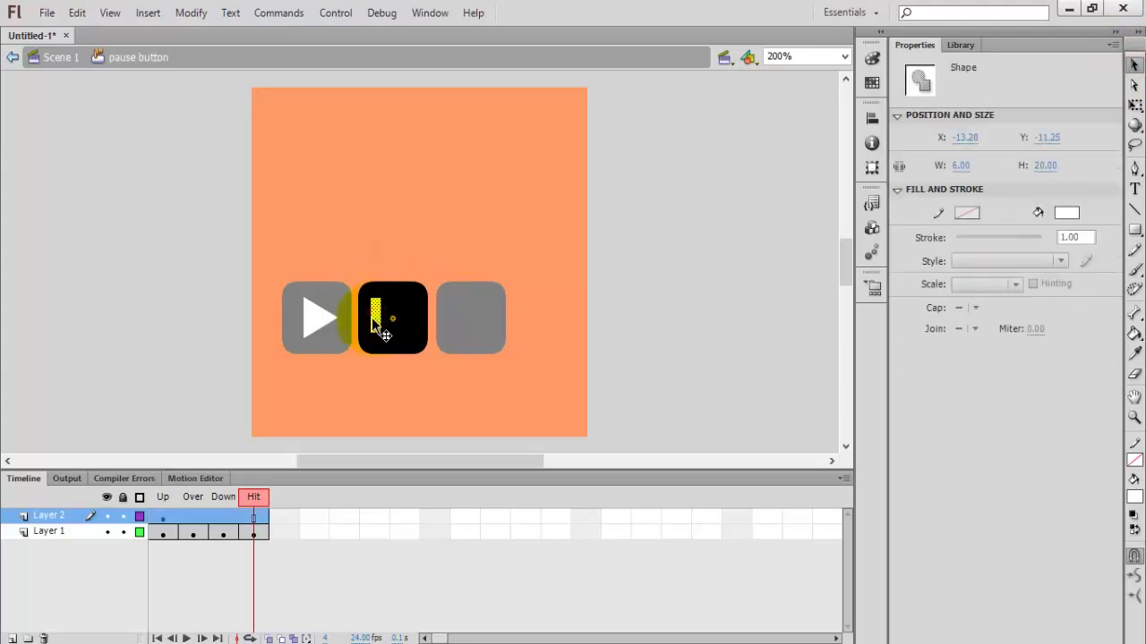
pyautogui.moveTo(372, 319); pyautogui.dragTo(389, 320)
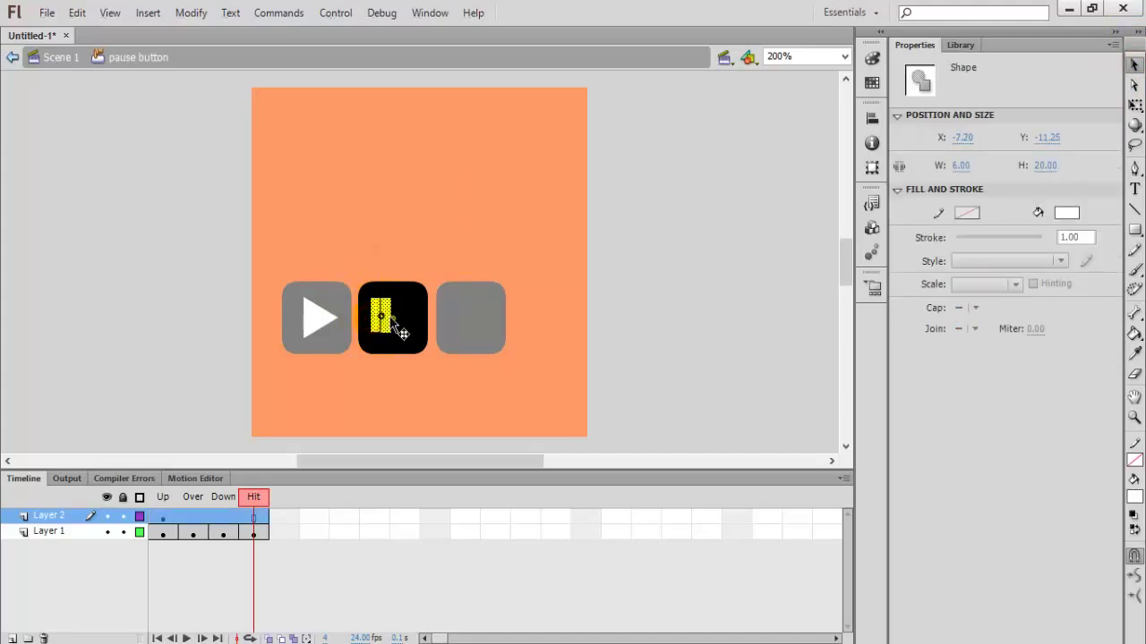
pyautogui.press('Right')
pyautogui.press('Right')
pyautogui.press('Right')
pyautogui.press('Right')
pyautogui.press('Right')
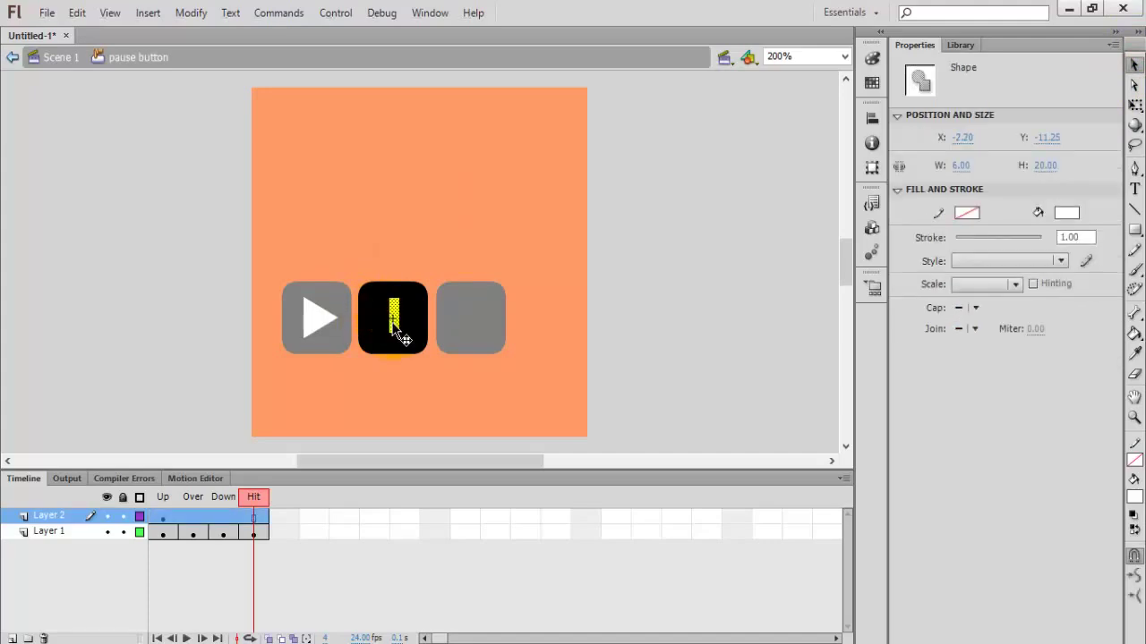
pyautogui.moveTo(390, 320); pyautogui.dragTo(378, 325)
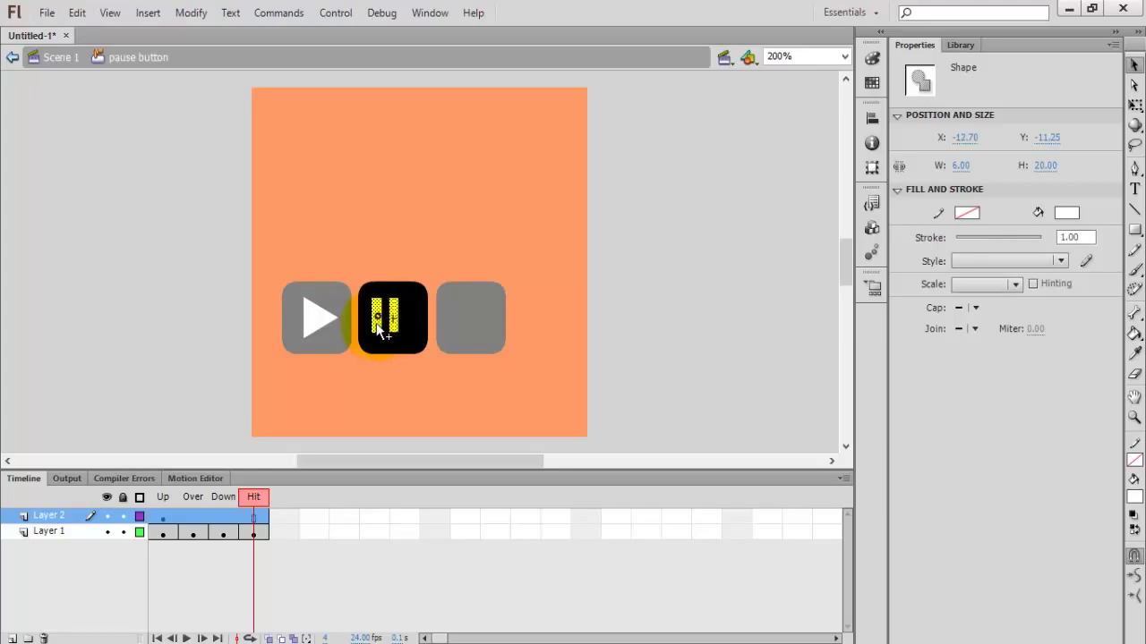
# - Select both bars and nudge them to the centre of the black square
pyautogui.click(422, 357)
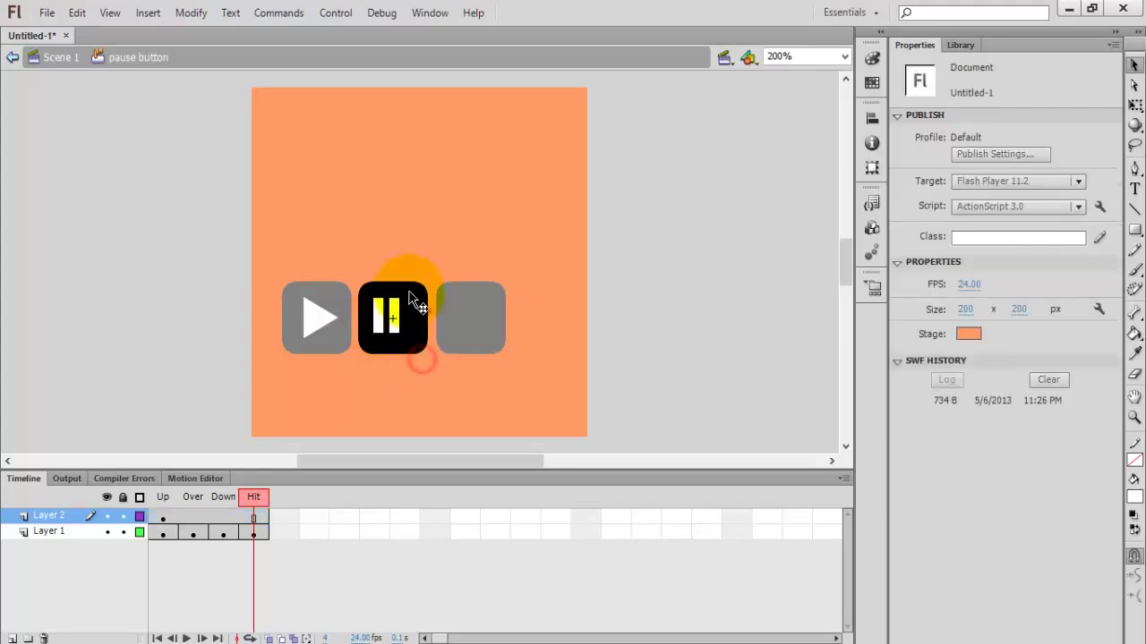
pyautogui.click(403, 327)
pyautogui.click(415, 357)
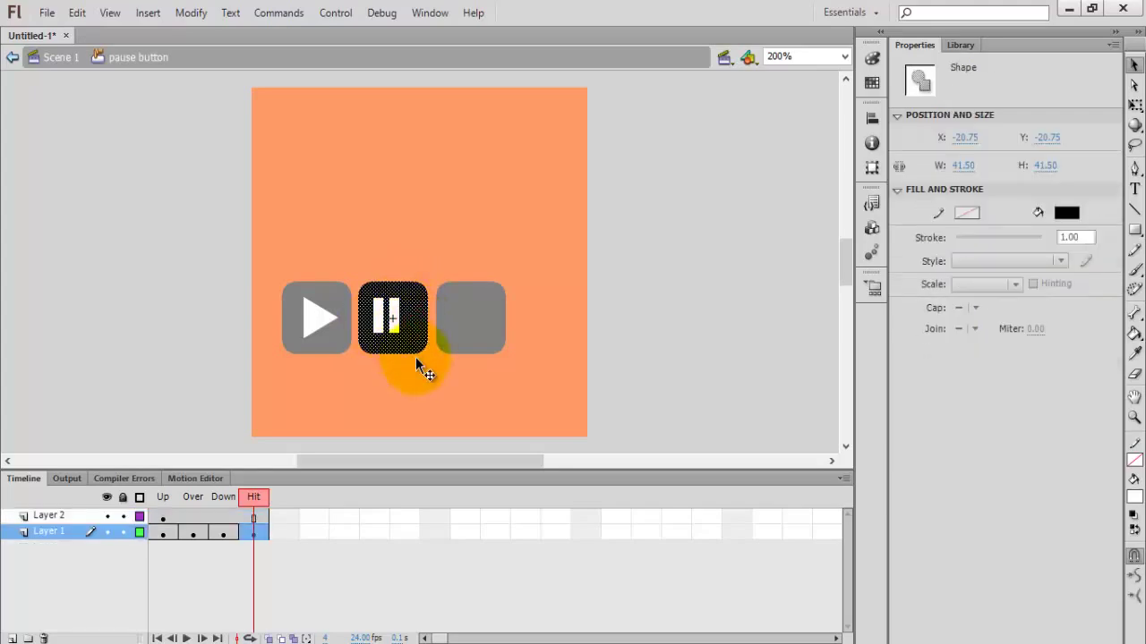
pyautogui.click(397, 328)
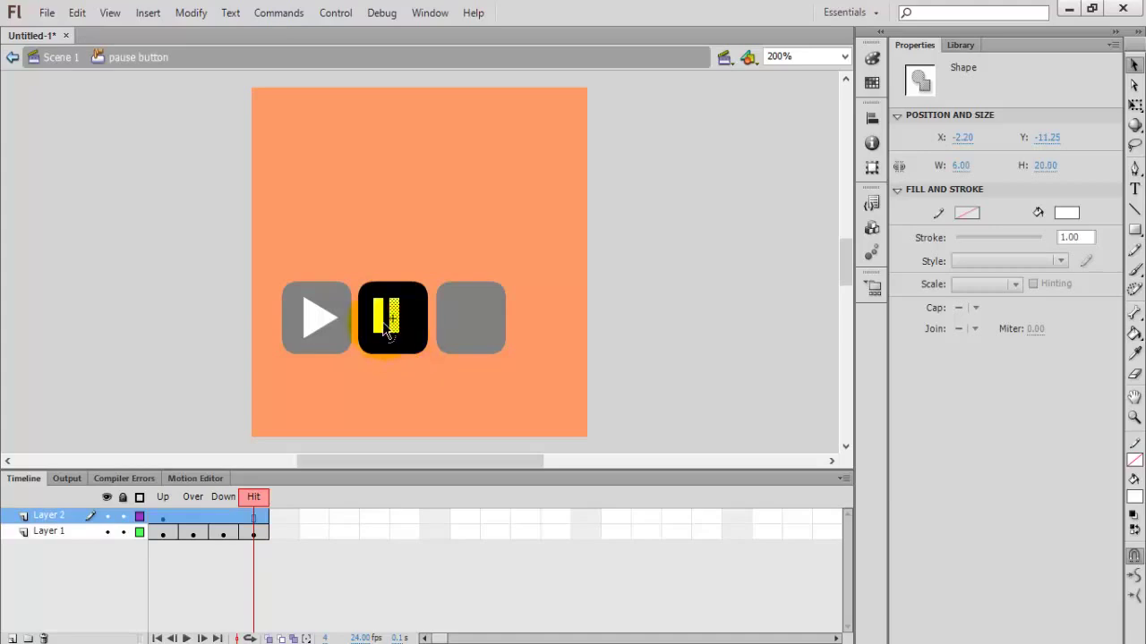
pyautogui.keyDown('shift'); pyautogui.click(379, 324); pyautogui.keyUp('shift')
pyautogui.moveTo(386, 333); pyautogui.dragTo(439, 359)
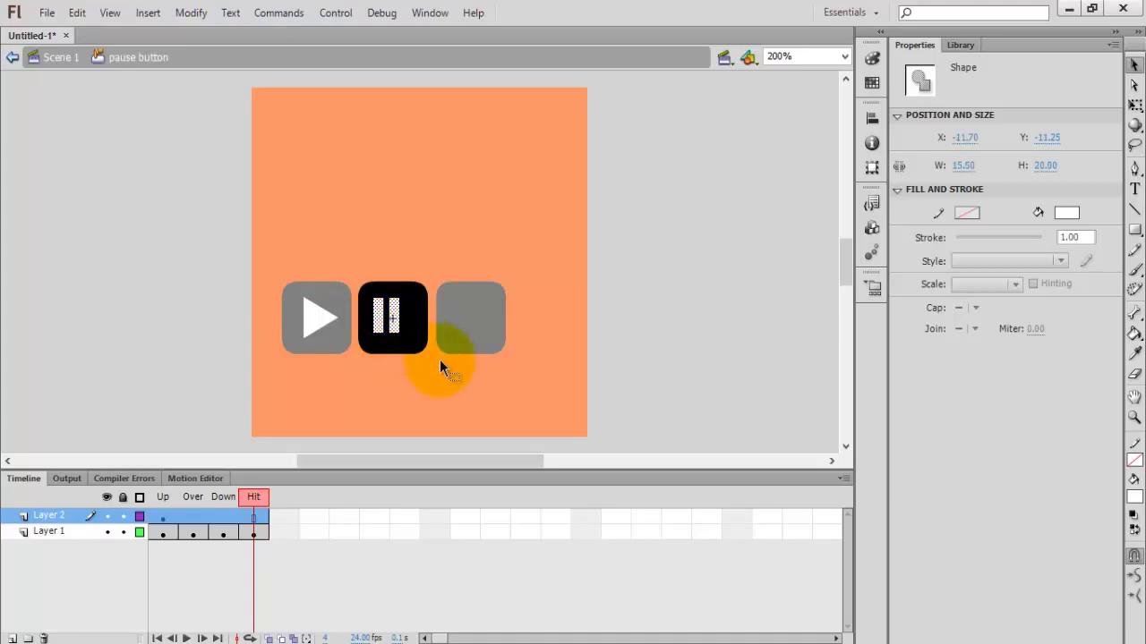
pyautogui.press('Right')
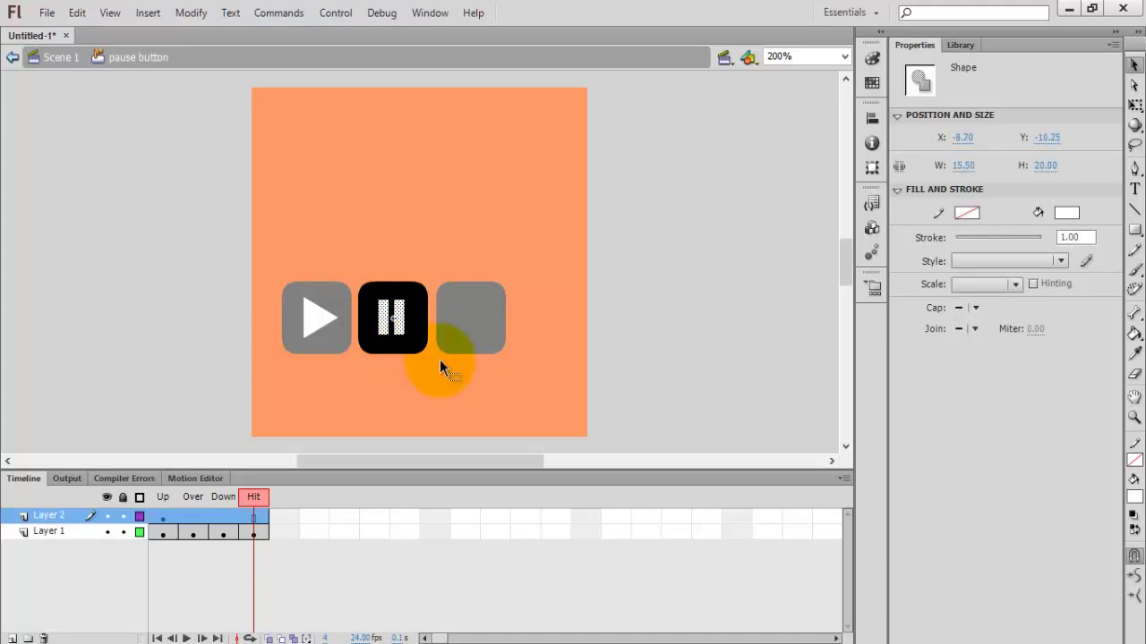
pyautogui.press('Down')
# - Add Over, Down and Hit keyframes to the bars layer, recolour the Over-state bars, and return to the scene
pyautogui.click(196, 515)
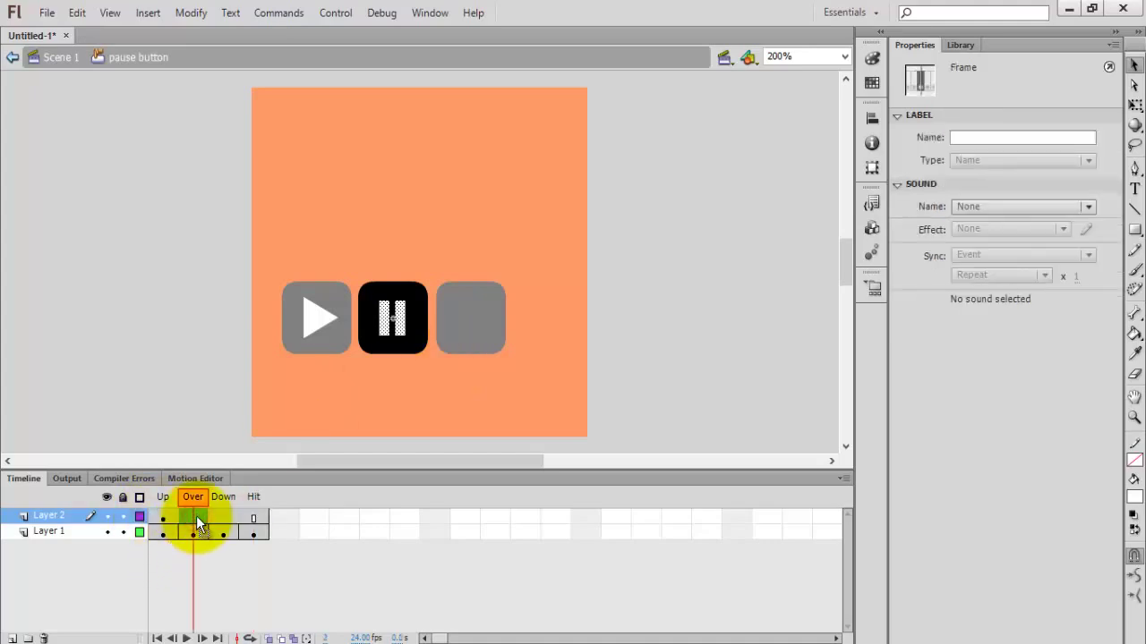
pyautogui.press('F6')
pyautogui.press('F6')
pyautogui.press('F6')
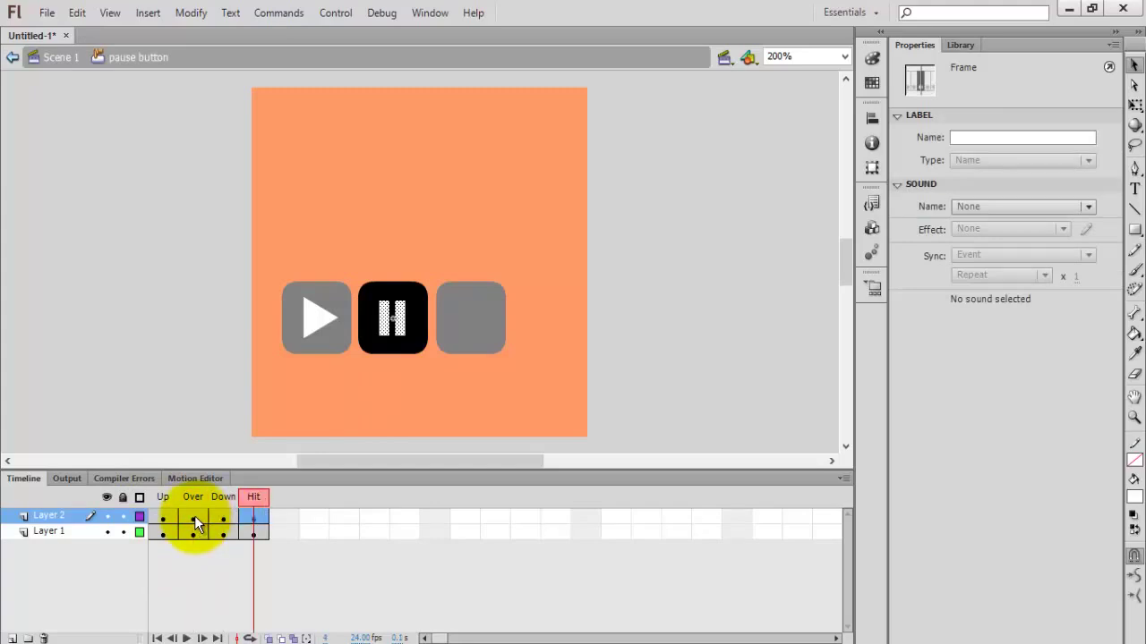
pyautogui.click(192, 519)
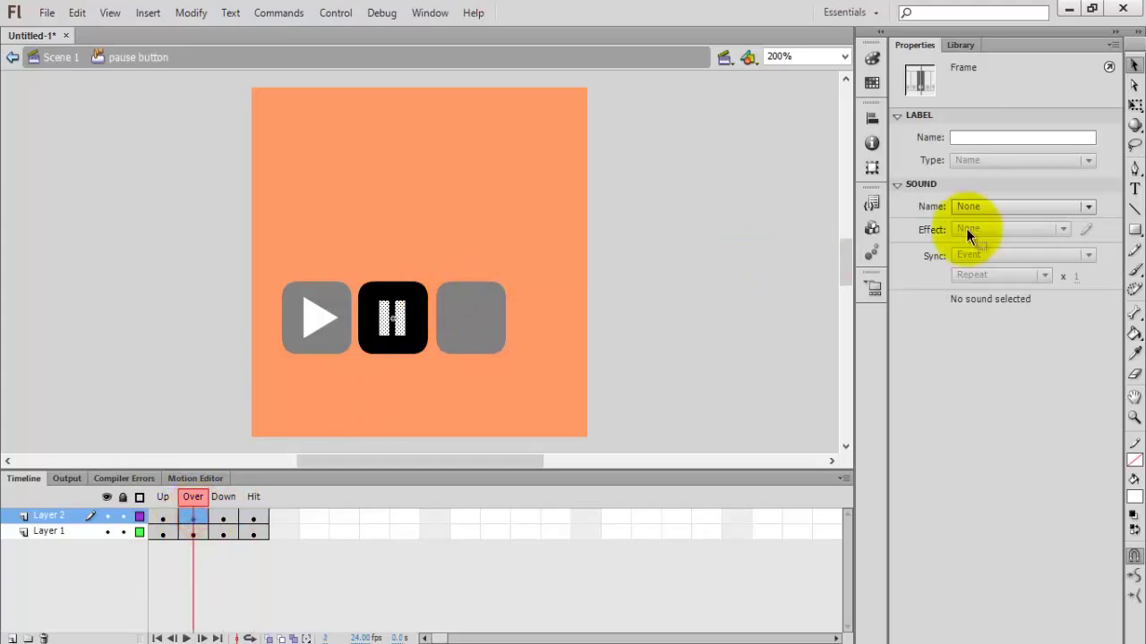
pyautogui.click(398, 328)
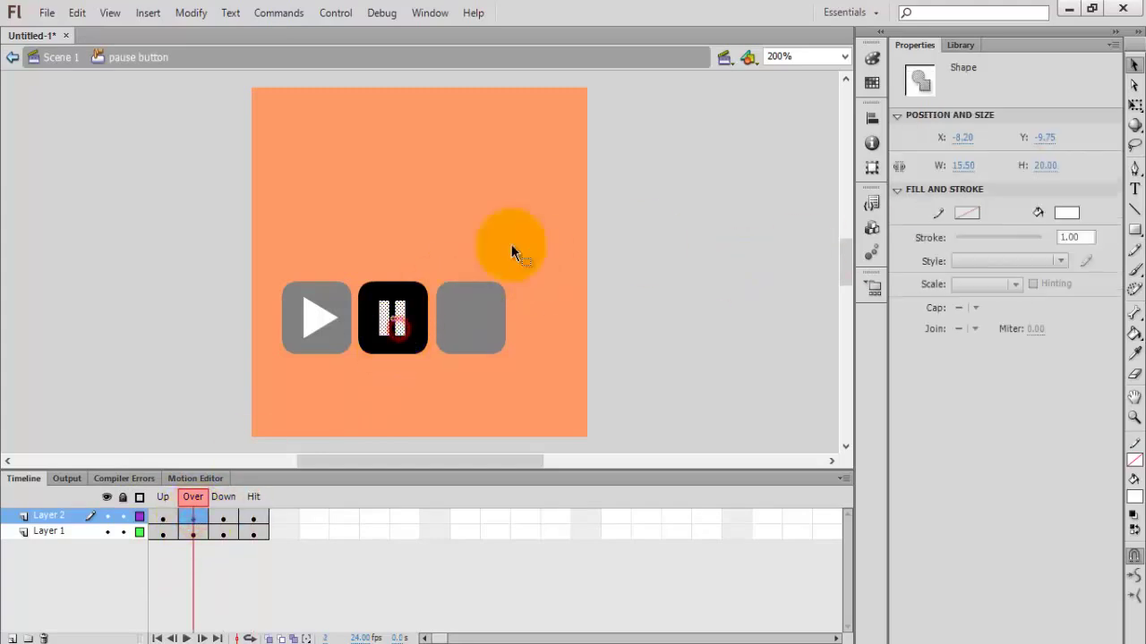
pyautogui.click(1065, 214)
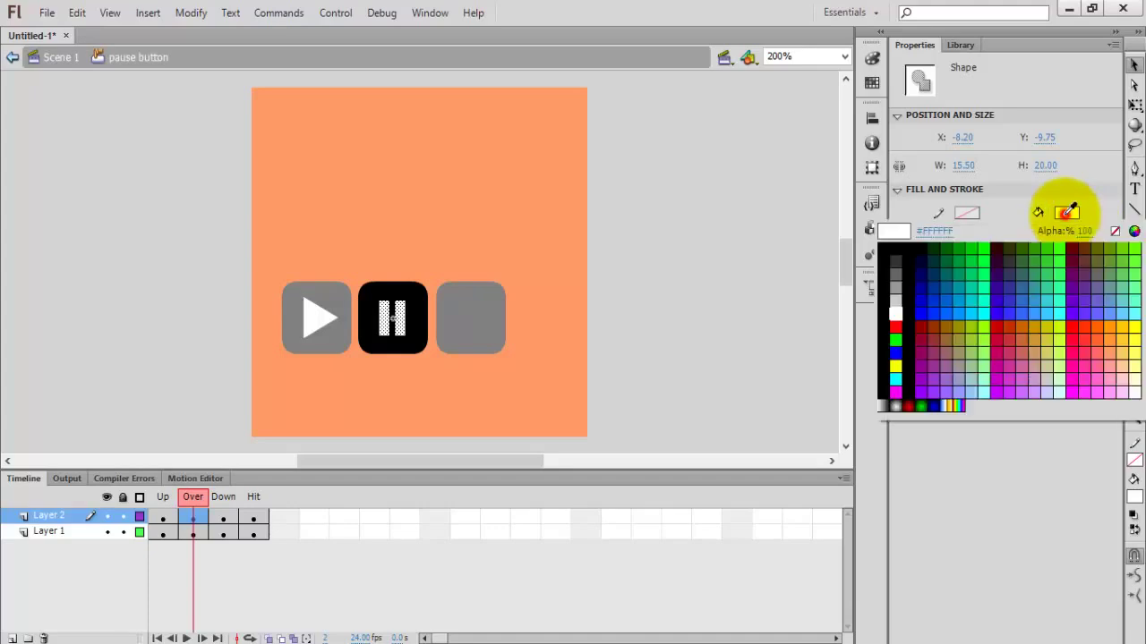
pyautogui.click(897, 301)
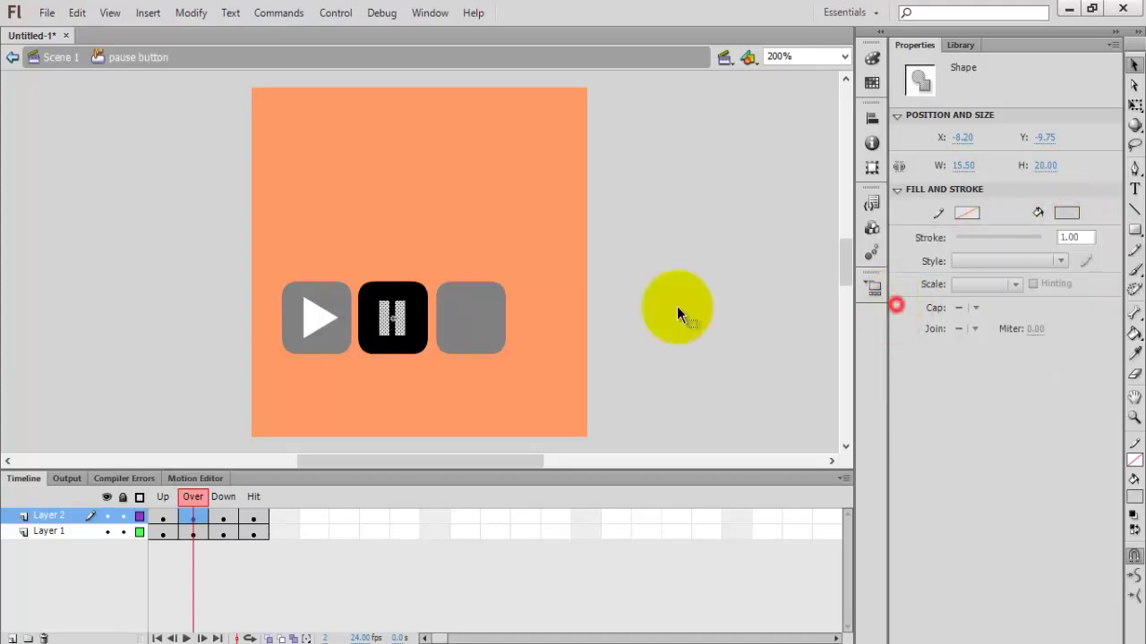
pyautogui.click(61, 62)
# - Enter the stop button symbol, keyframe its states, and add Layer 2
pyautogui.doubleClick(461, 324)
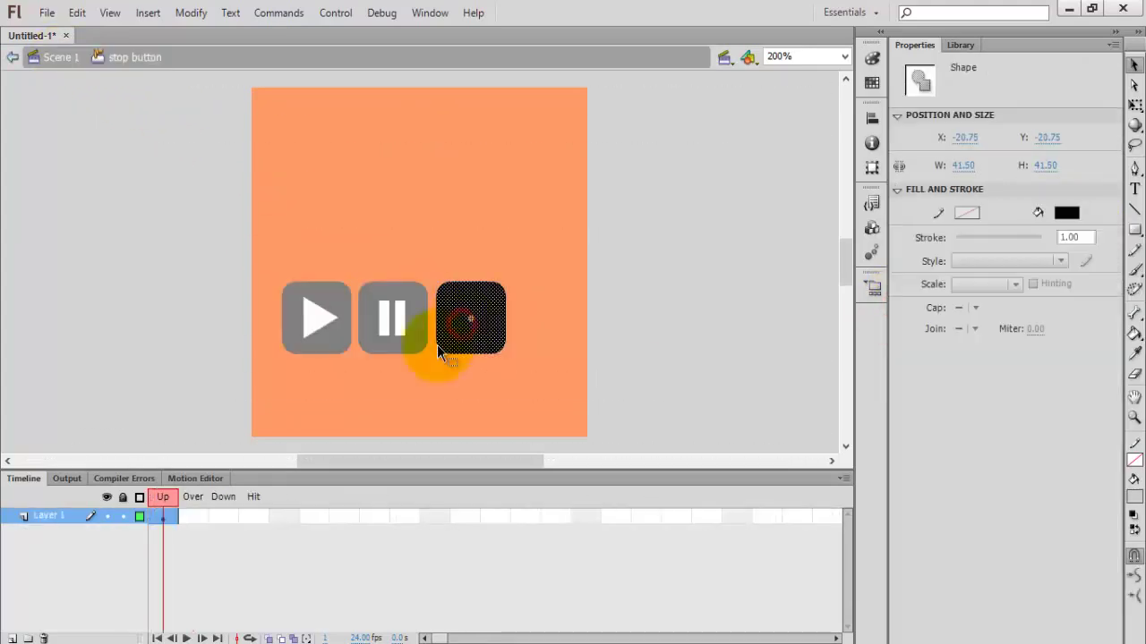
pyautogui.press('F6')
pyautogui.press('F6')
pyautogui.press('F6')
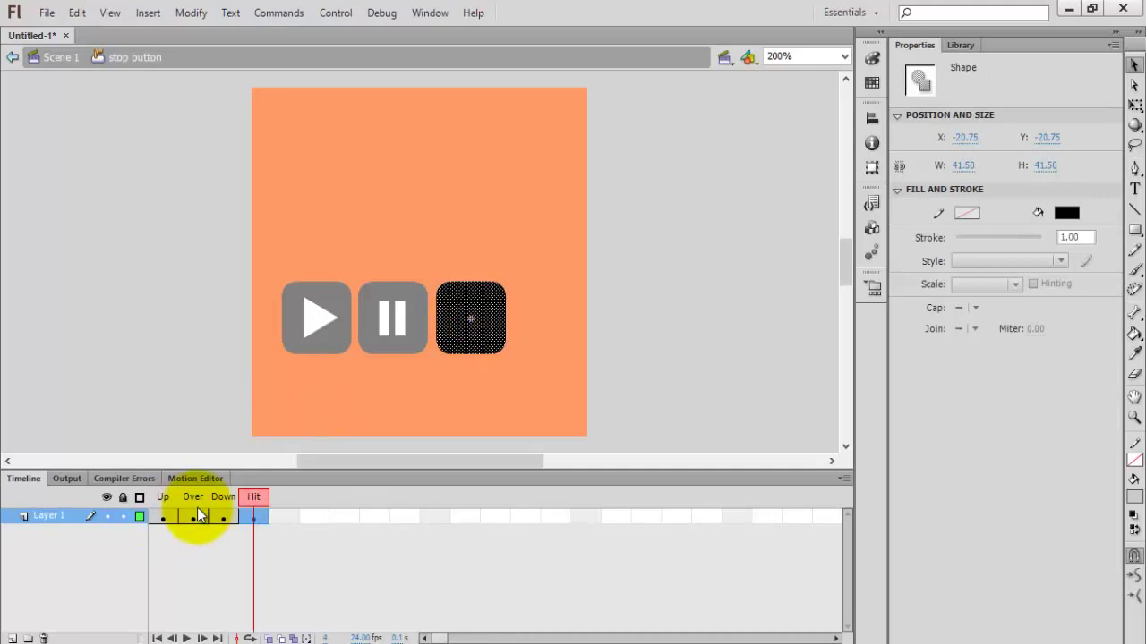
pyautogui.click(13, 638)
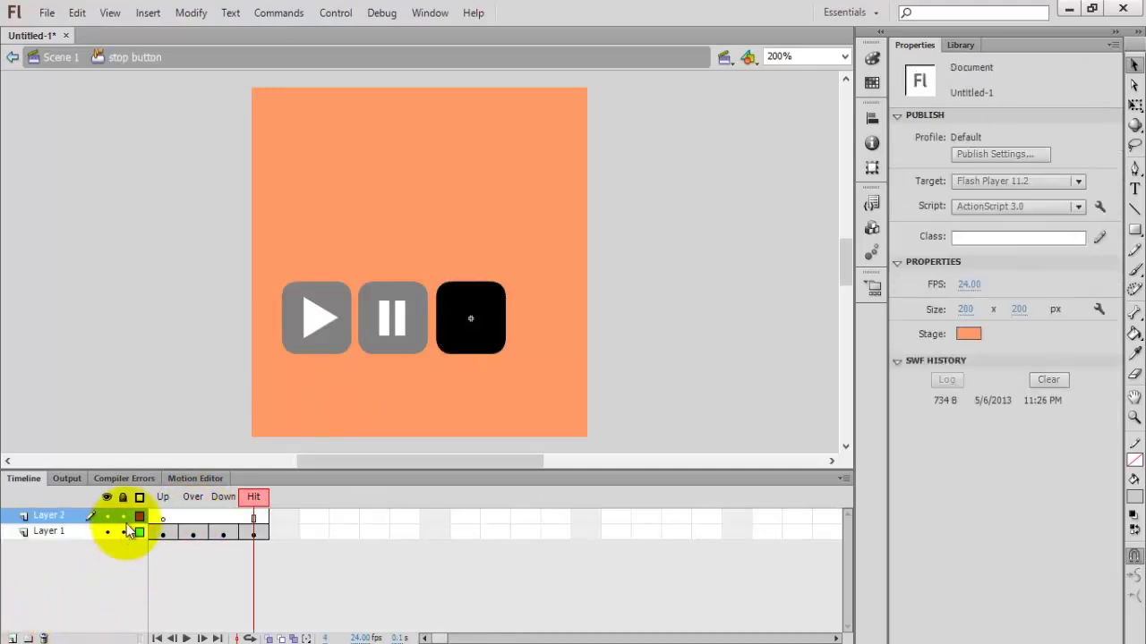
pyautogui.click(168, 516)
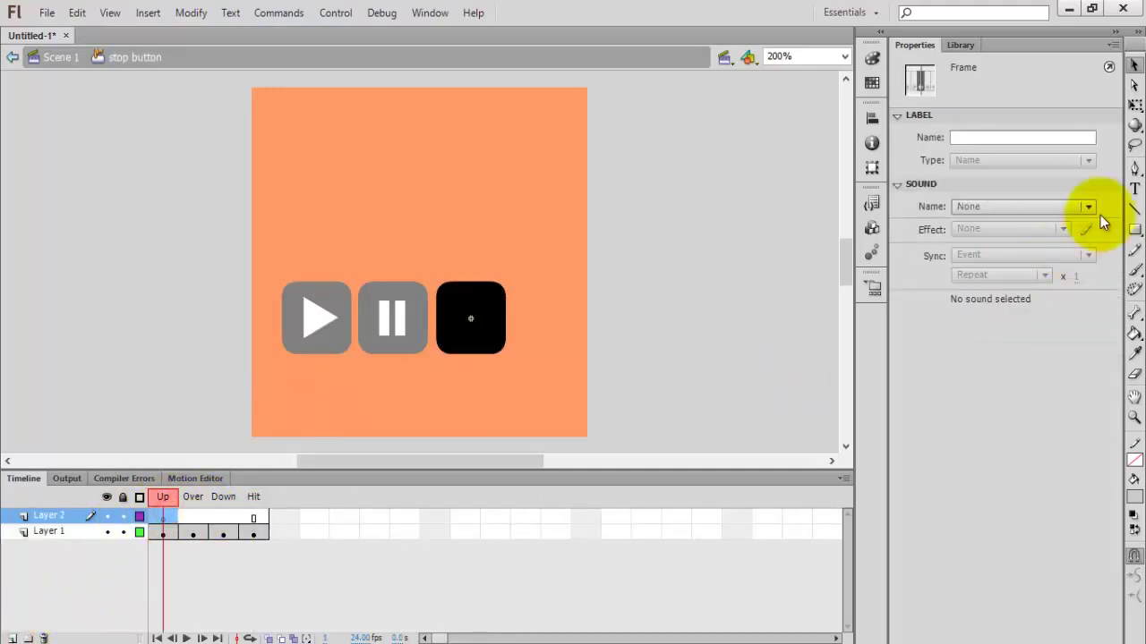
# - Draw a white-filled square on Layer 2 and centre it on the black stop button
pyautogui.click(1134, 229)
pyautogui.moveTo(1135, 229); pyautogui.dragTo(1003, 246)
pyautogui.click(1065, 137)
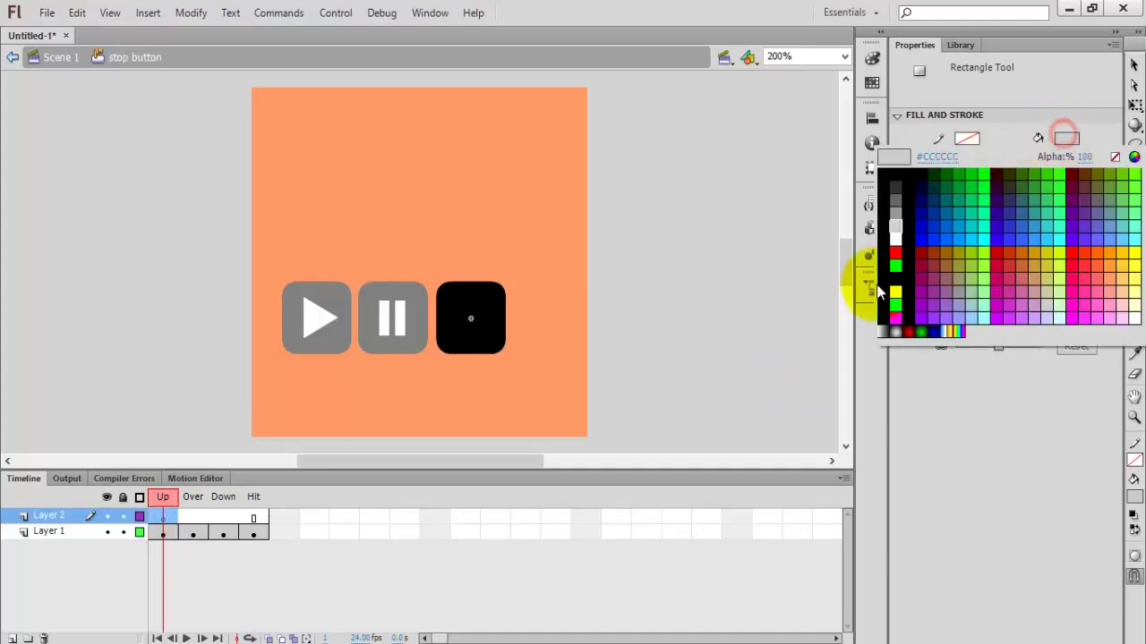
pyautogui.click(895, 238)
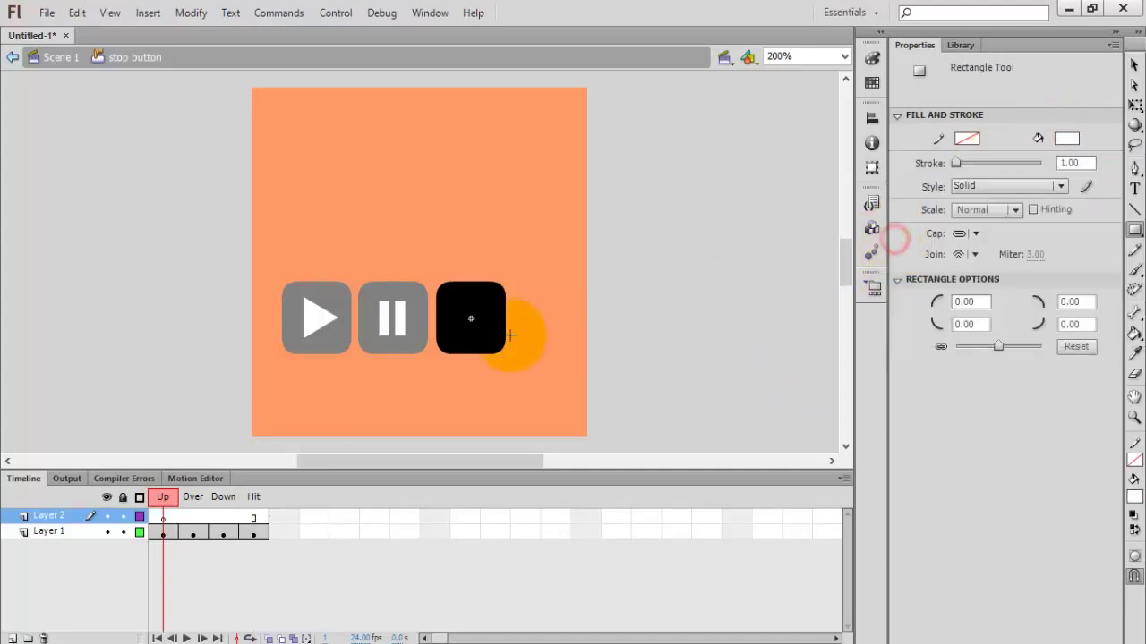
pyautogui.moveTo(452, 305); pyautogui.dragTo(478, 331)
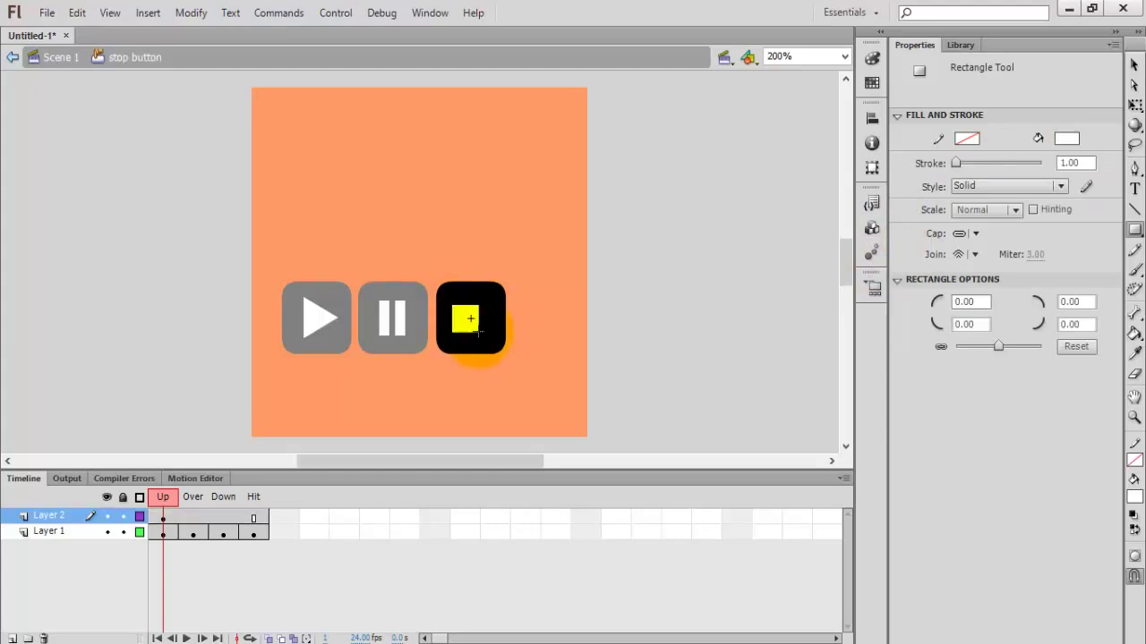
pyautogui.click(1134, 65)
pyautogui.click(463, 328)
pyautogui.moveTo(474, 333); pyautogui.dragTo(475, 333)
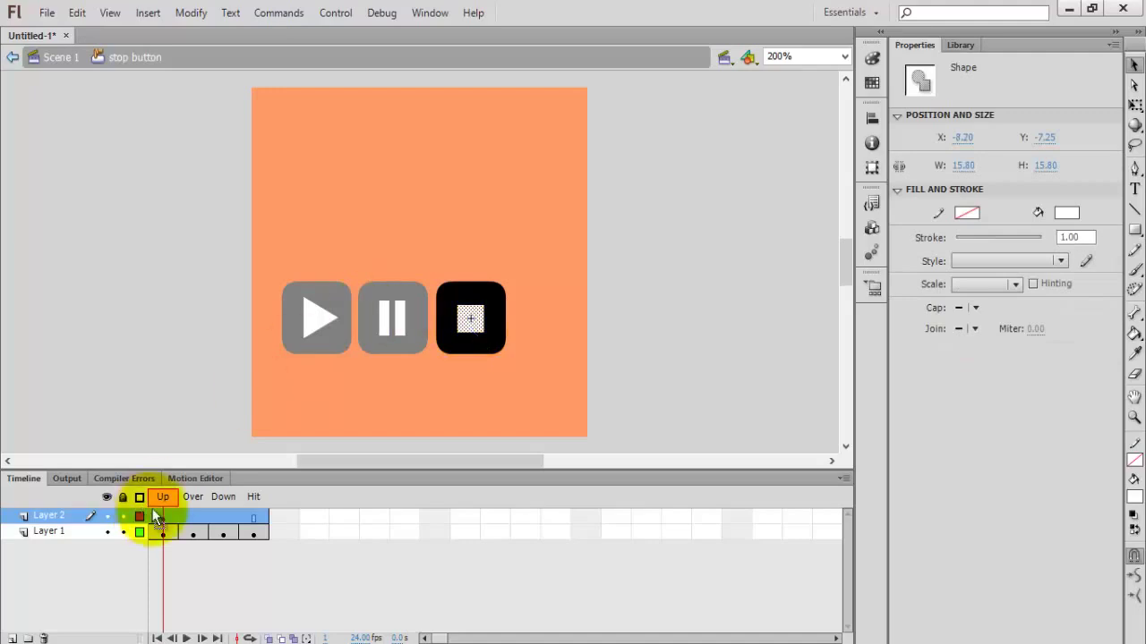
# - Keyframe Layer 2 through Over to Hit and give the Over-state square a new fill colour
pyautogui.click(186, 516)
pyautogui.press('F6')
pyautogui.press('F6')
pyautogui.press('F6')
pyautogui.press('F6')
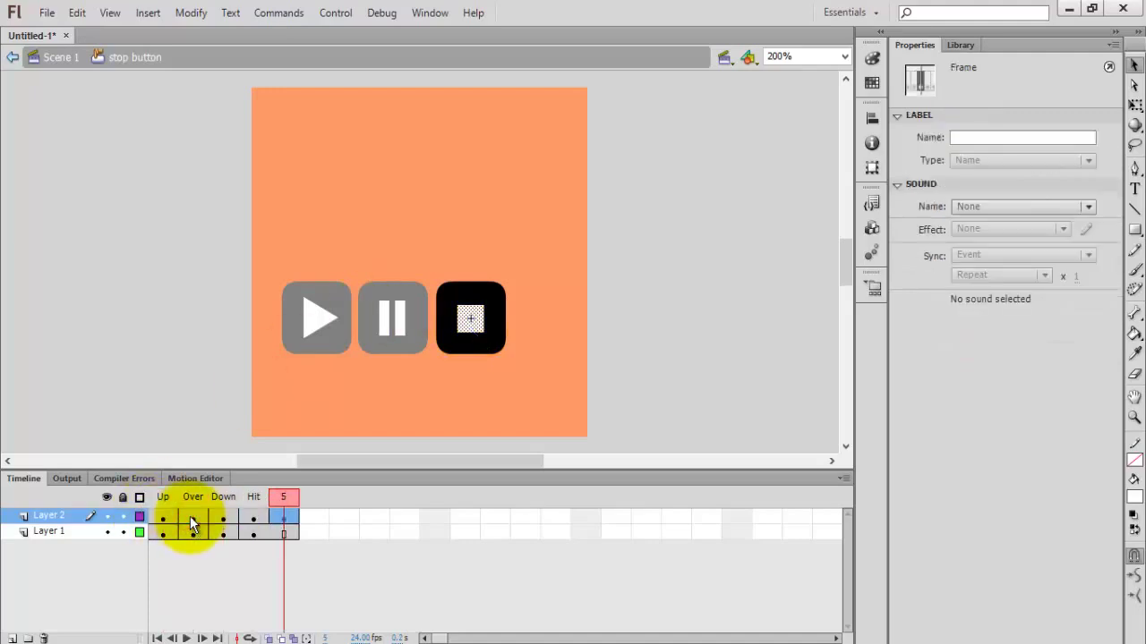
pyautogui.hotkey('ctrl', 'z')
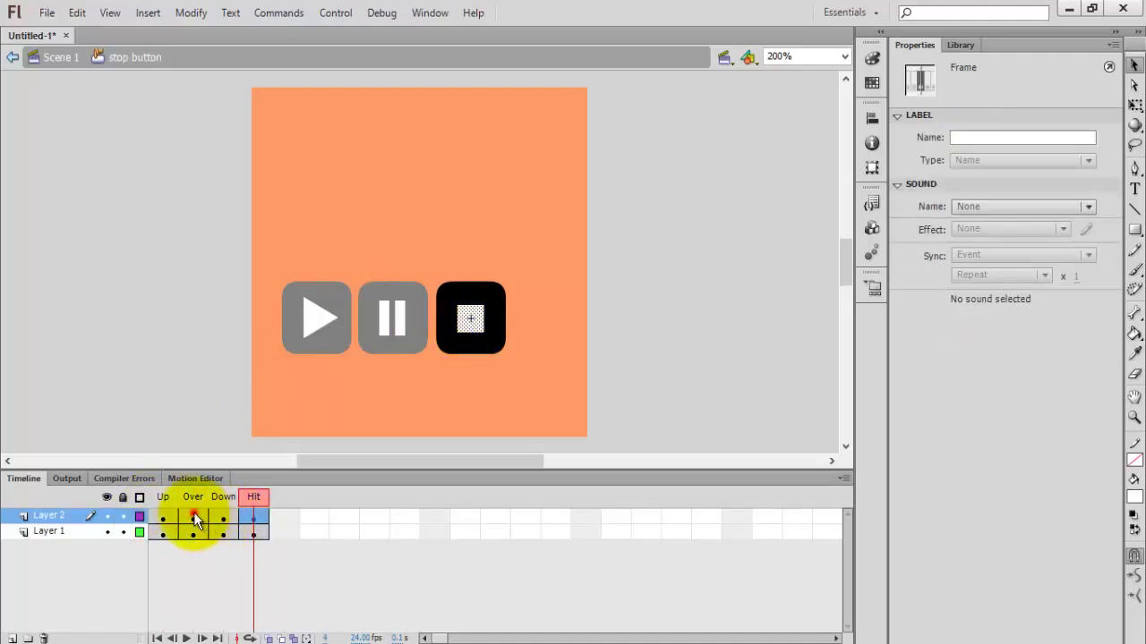
pyautogui.click(193, 515)
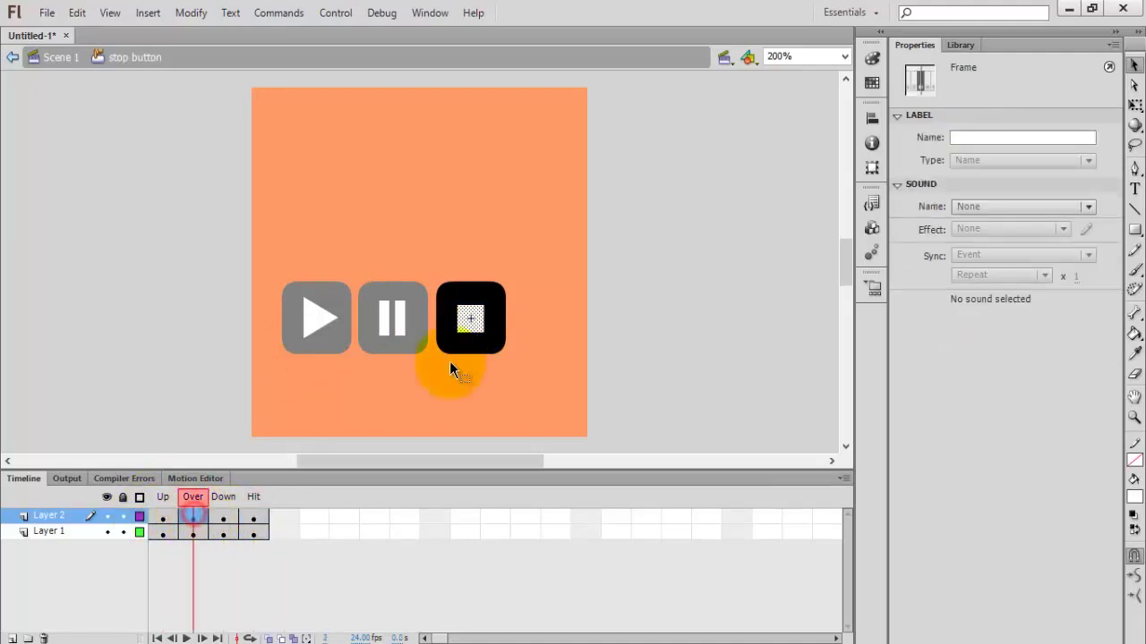
pyautogui.click(471, 318)
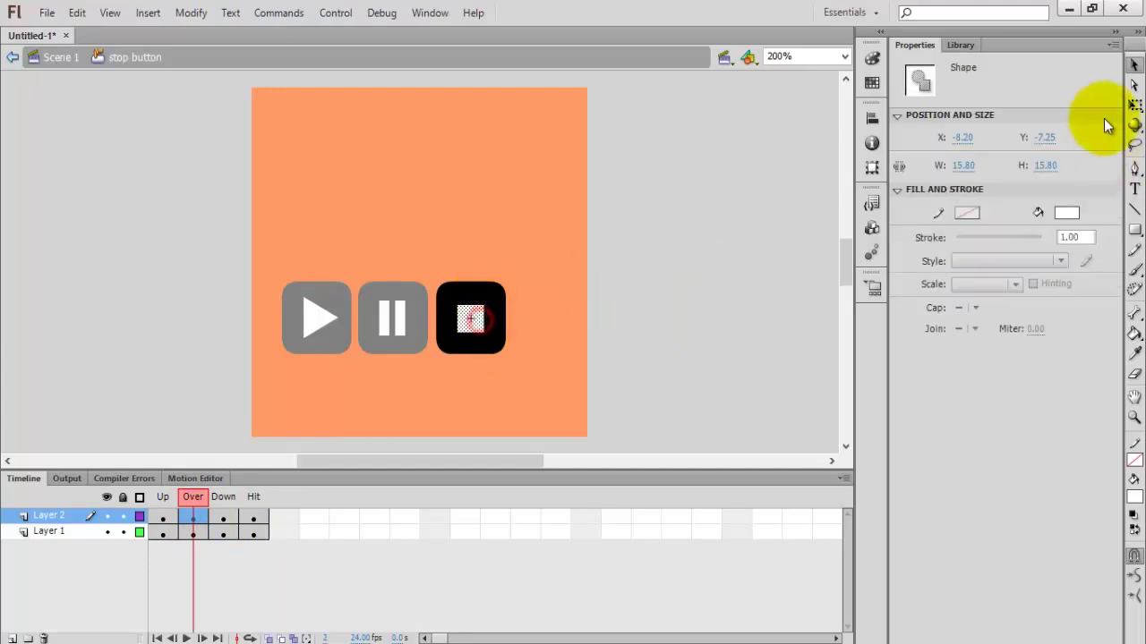
pyautogui.click(1066, 213)
pyautogui.click(895, 307)
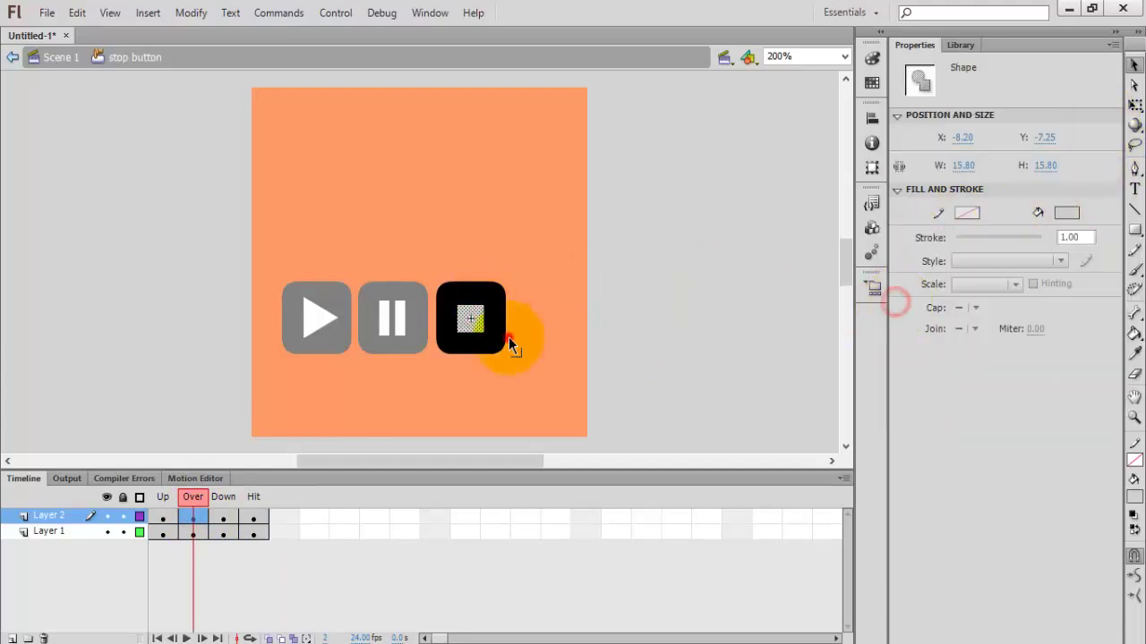
pyautogui.click(504, 337)
# - Back in Scene 1, move the play, pause and stop buttons down and right
pyautogui.click(45, 59)
pyautogui.click(516, 212)
pyautogui.click(553, 281)
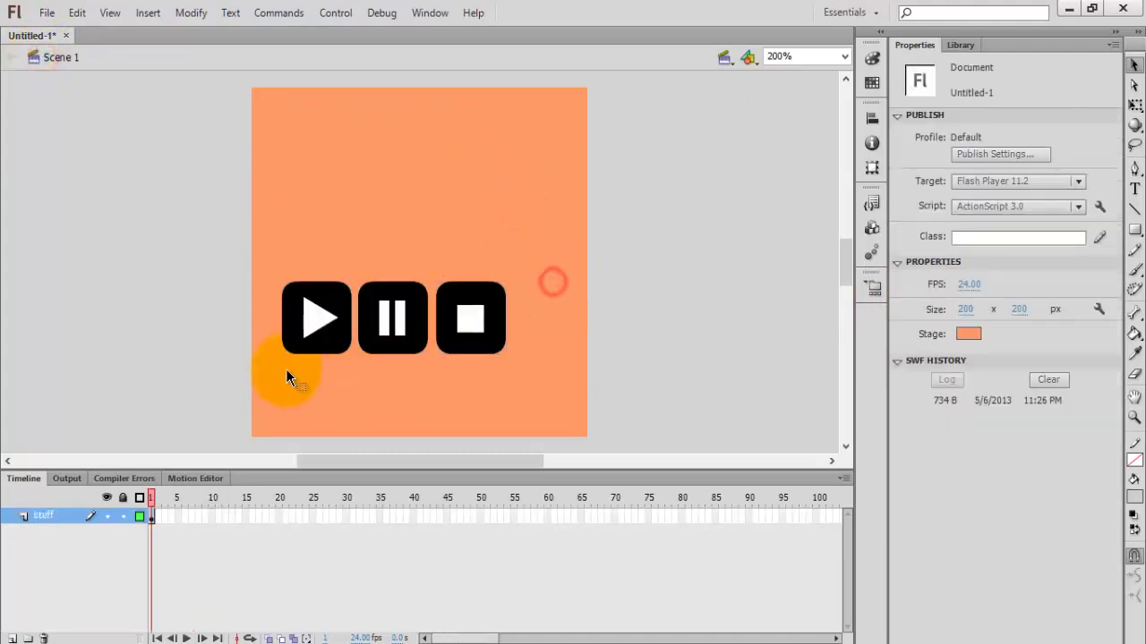
pyautogui.click(322, 315)
pyautogui.moveTo(329, 337); pyautogui.dragTo(353, 380)
pyautogui.click(379, 204)
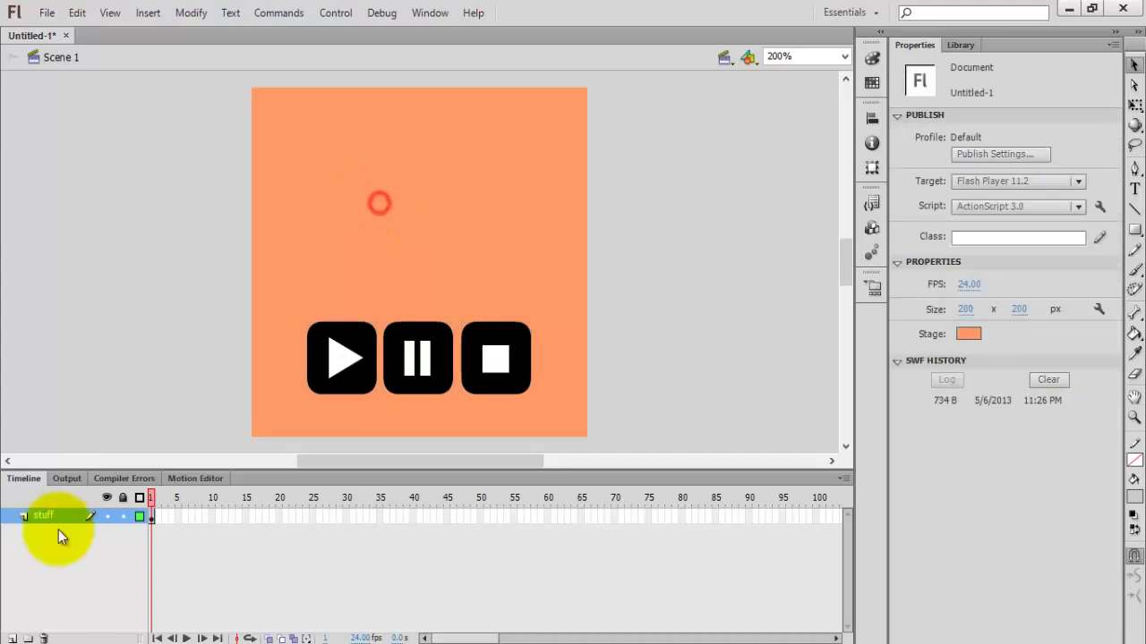
# - Add a layer named AS3.0 above stuff and open Actions for its first frame
pyautogui.click(12, 638)
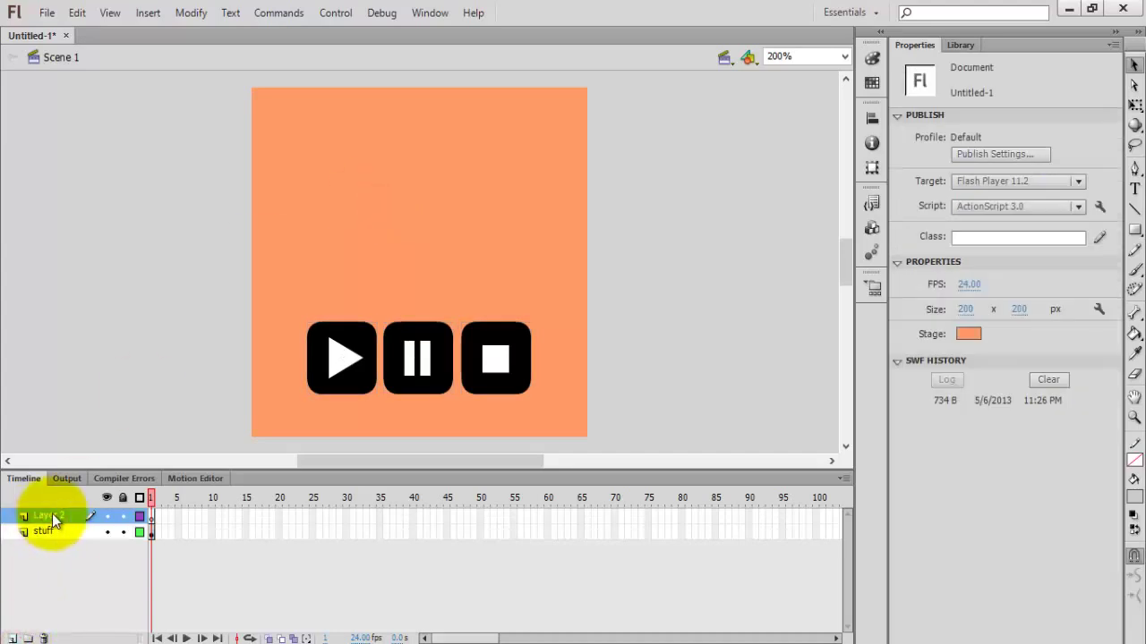
pyautogui.click(52, 515)
pyautogui.doubleClick(53, 515)
pyautogui.write('AS3')
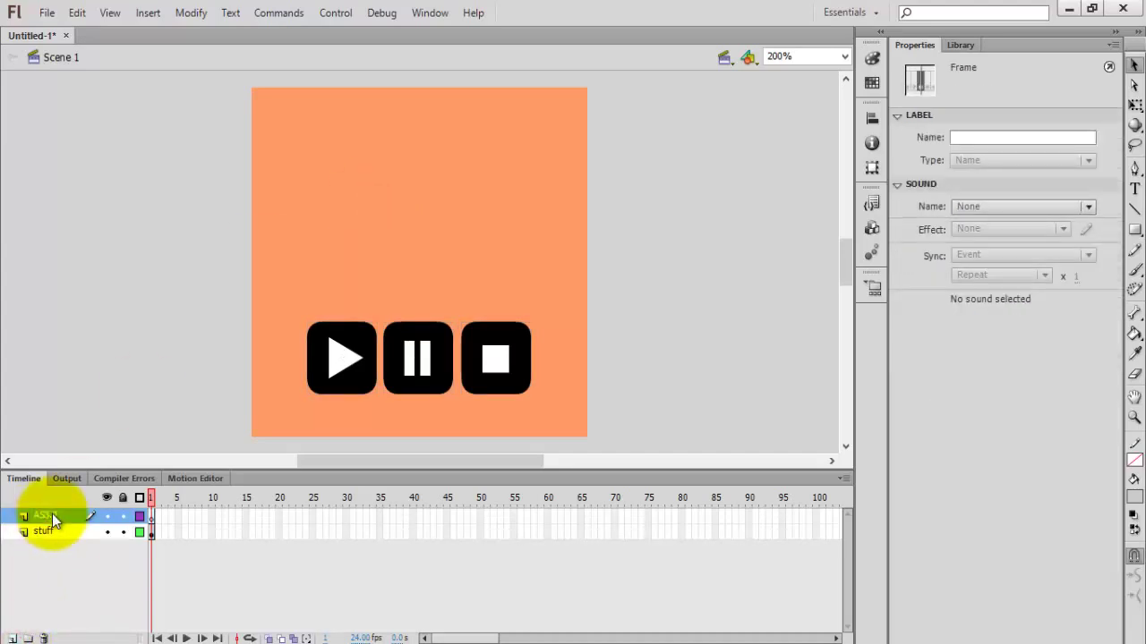
pyautogui.press('Return')
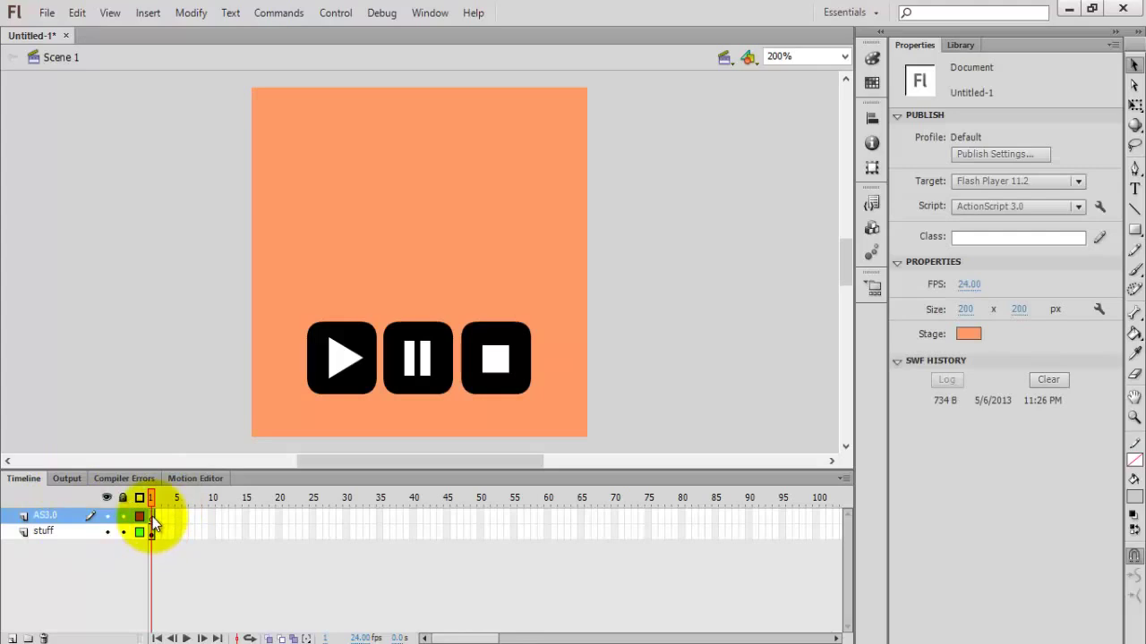
pyautogui.rightClick(152, 516)
pyautogui.click(173, 510)
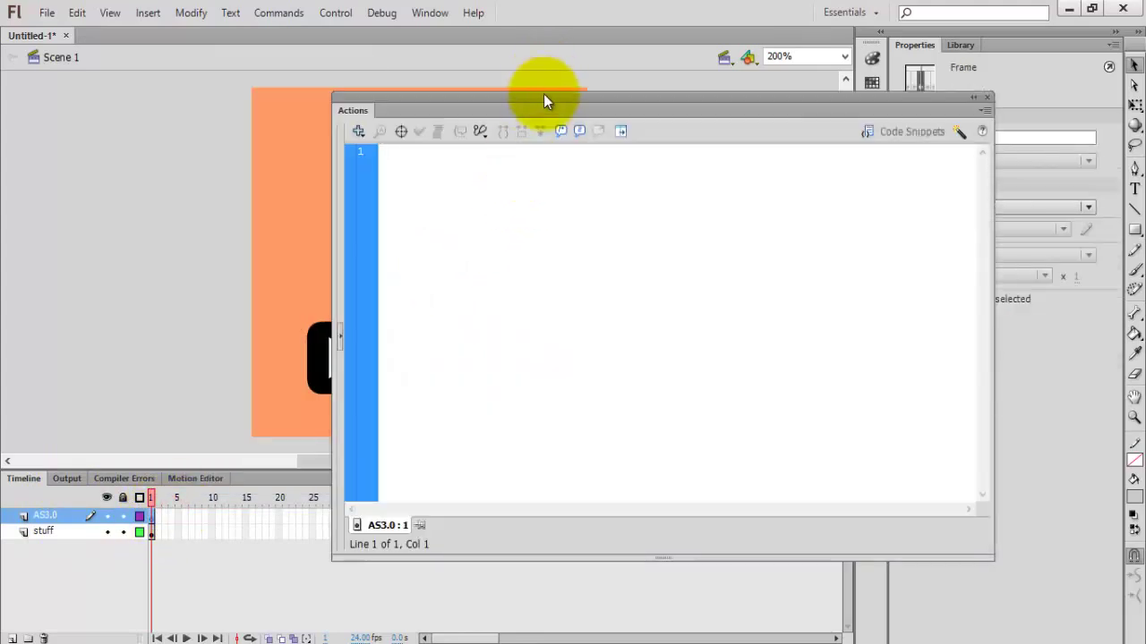
pyautogui.moveTo(543, 99); pyautogui.dragTo(684, 104)
# - Type var s:Sound = new Sound(); in the AS3.0 frame script, adding the flash.media.Sound import
pyautogui.click(645, 240)
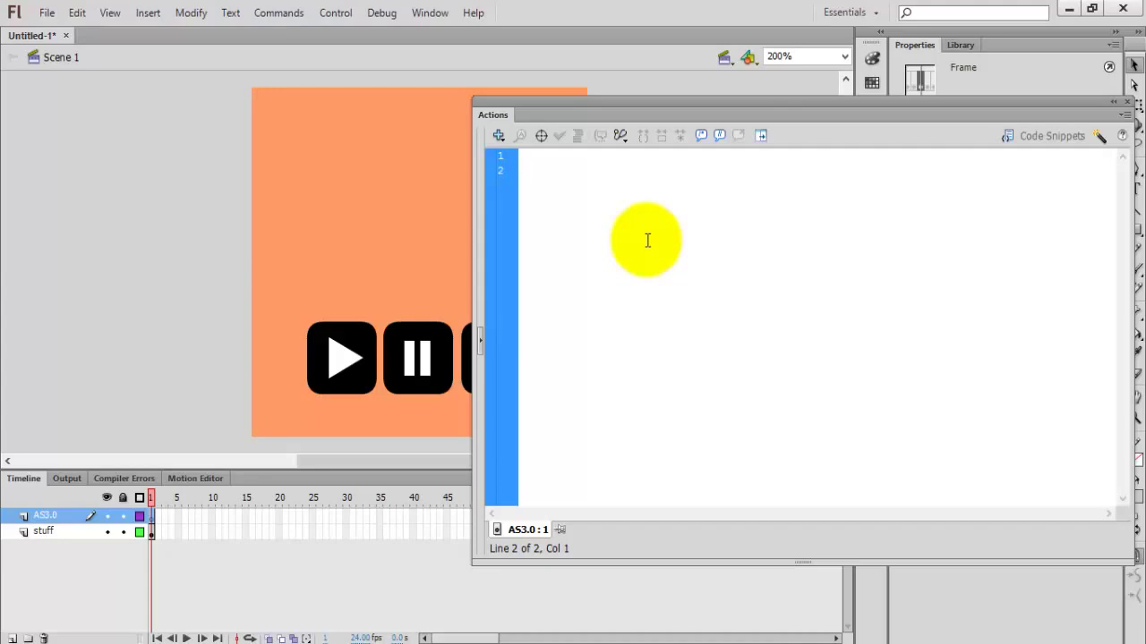
pyautogui.write('var')
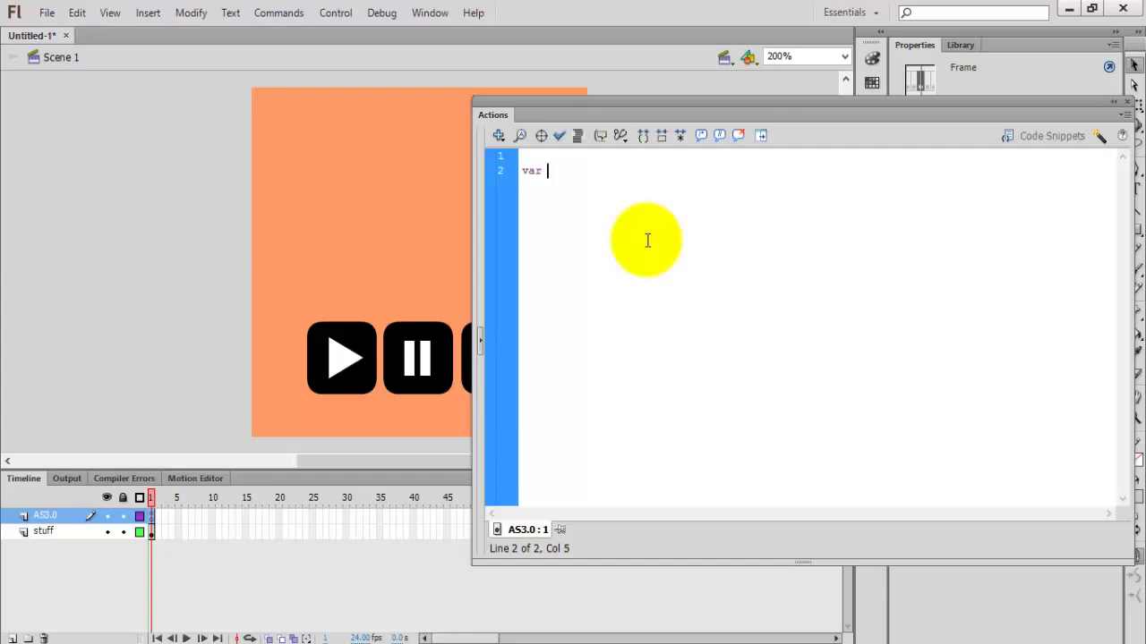
pyautogui.write(' s:')
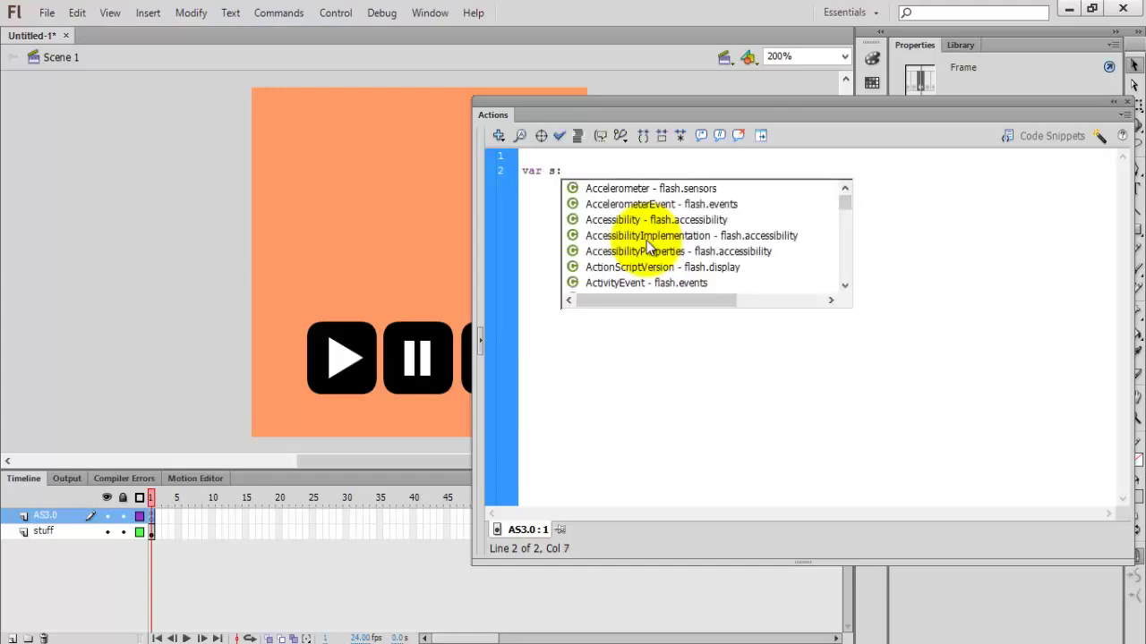
pyautogui.write('Sound = new Sound();')
pyautogui.press('Return')
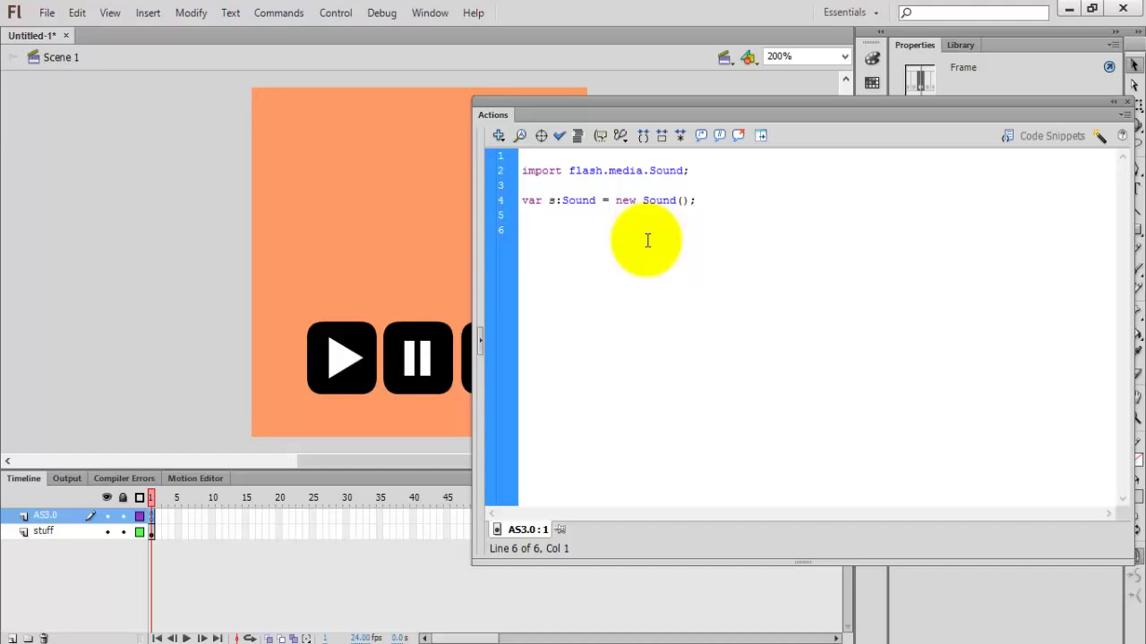
# - Close the Actions panel and name the play and pause buttons btnPlay and btnPause
pyautogui.click(1127, 105)
pyautogui.click(364, 361)
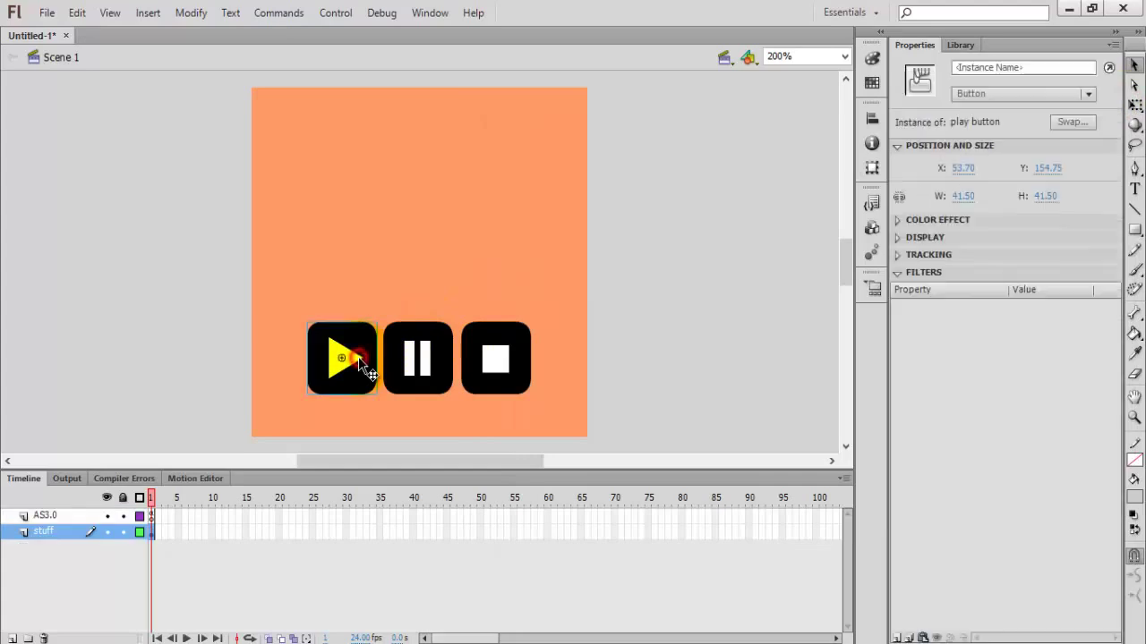
pyautogui.click(1002, 68)
pyautogui.write('btnPlay')
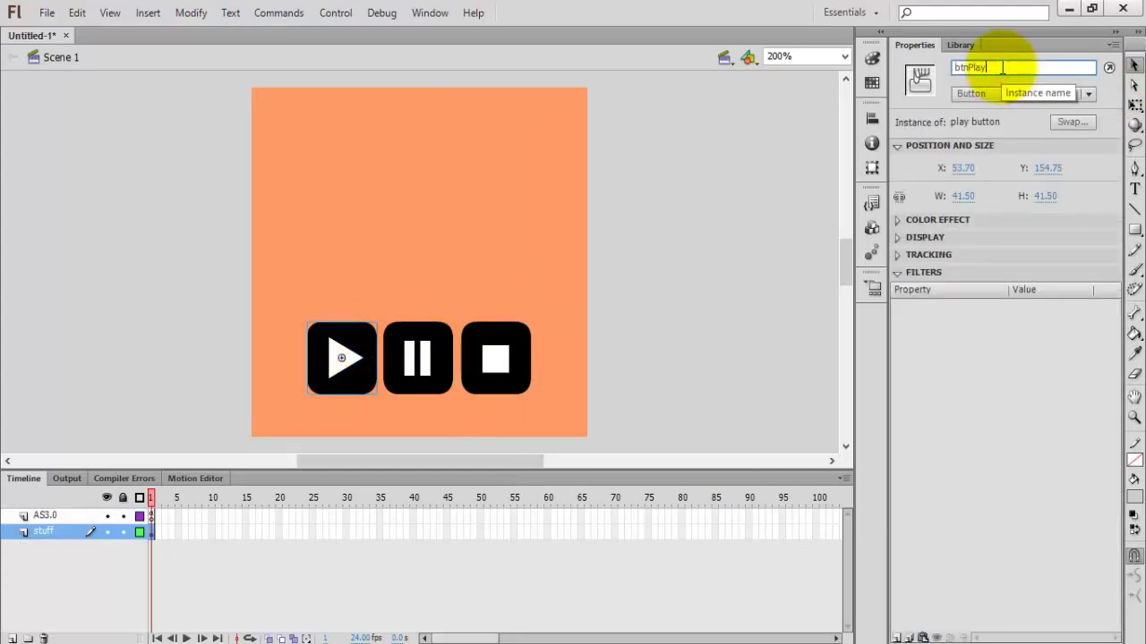
pyautogui.click(411, 362)
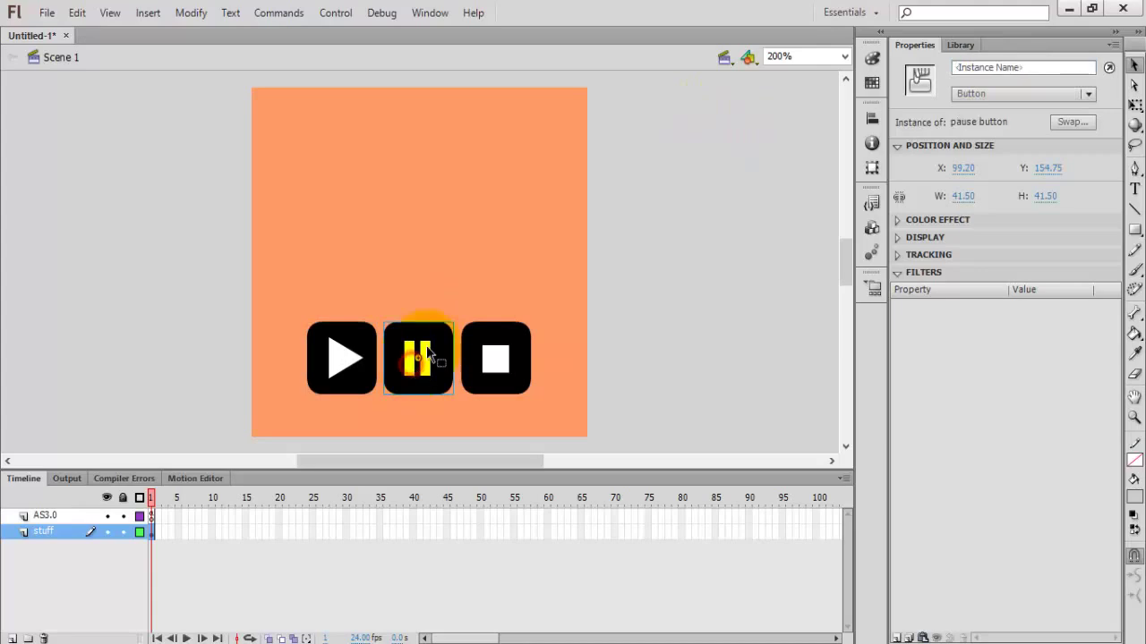
pyautogui.click(984, 68)
pyautogui.write('btn')
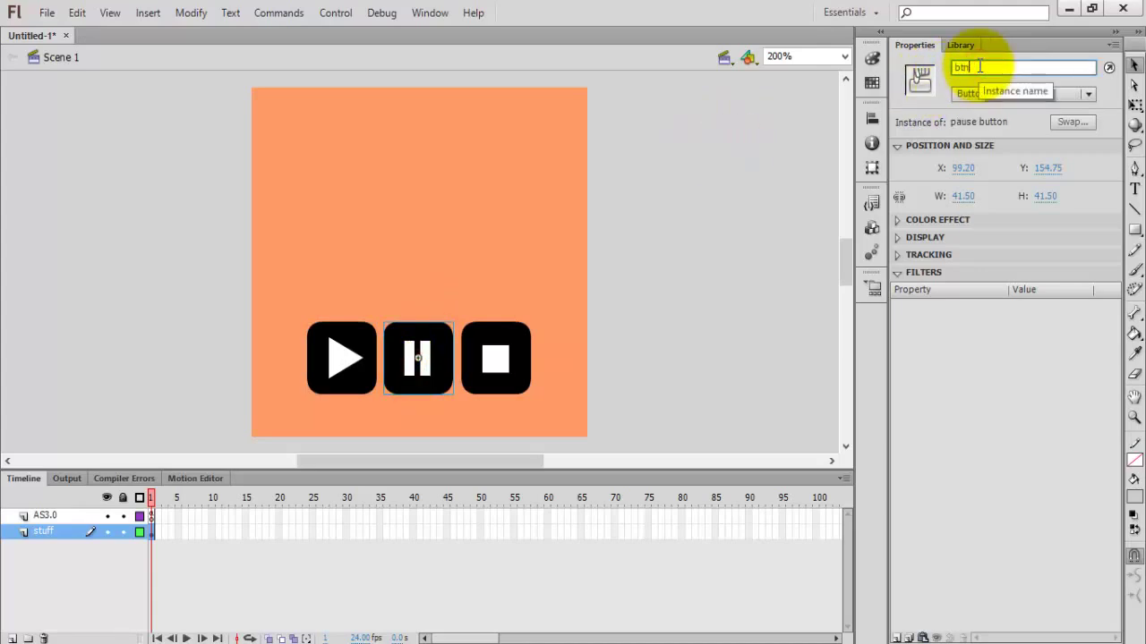
pyautogui.write('Pause')
# - Name the stop button btnStop and confirm the pause and stop instance names
pyautogui.click(501, 380)
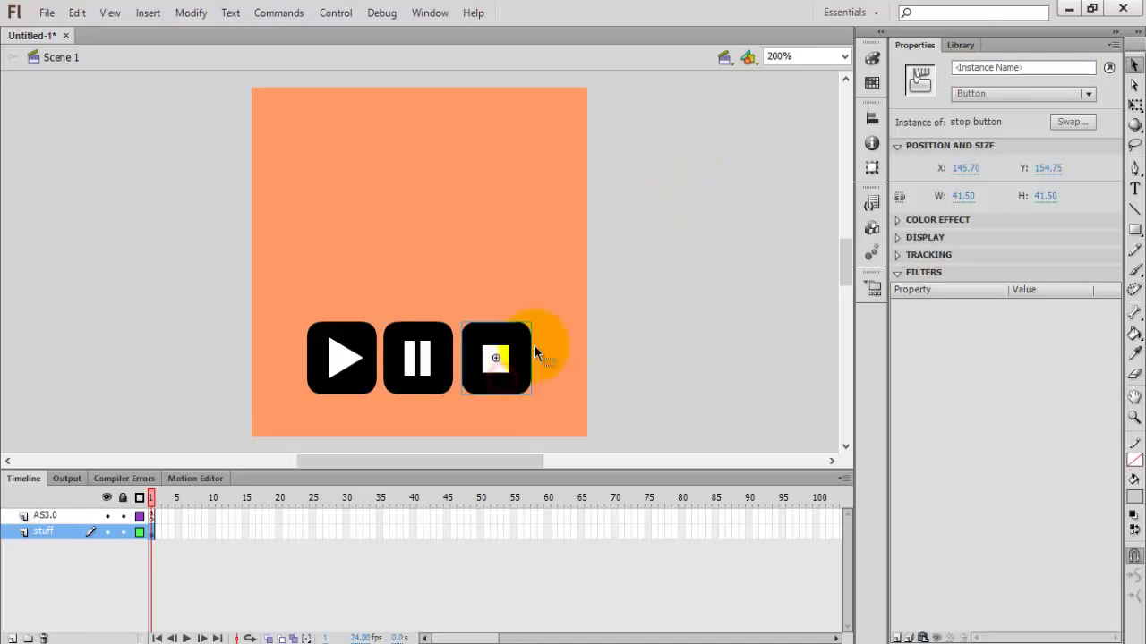
pyautogui.click(980, 69)
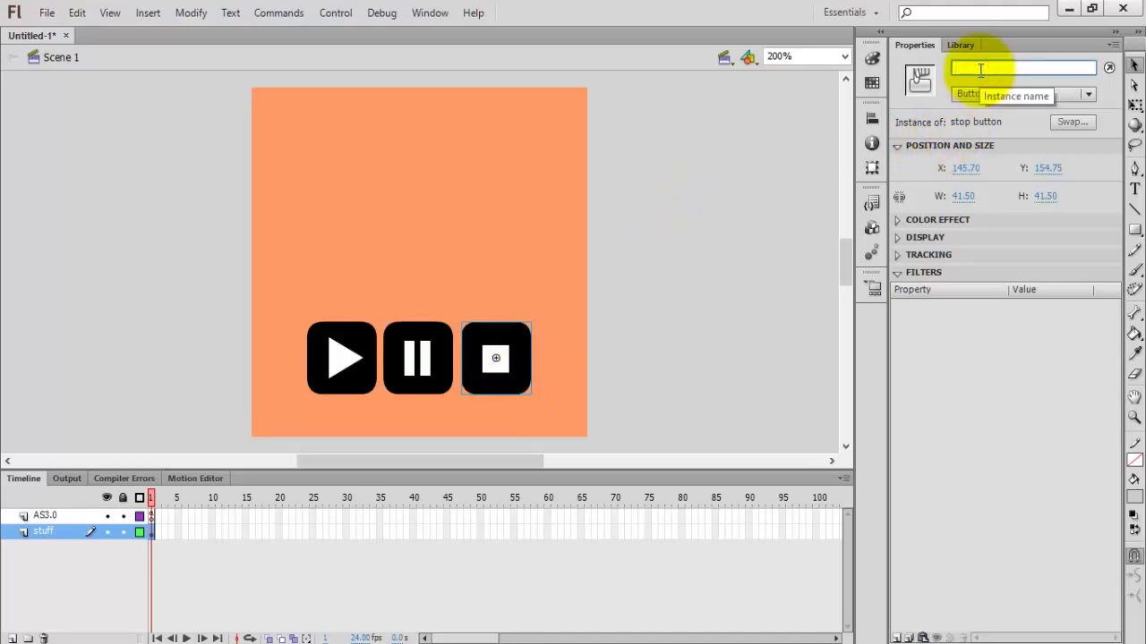
pyautogui.write('btnStop')
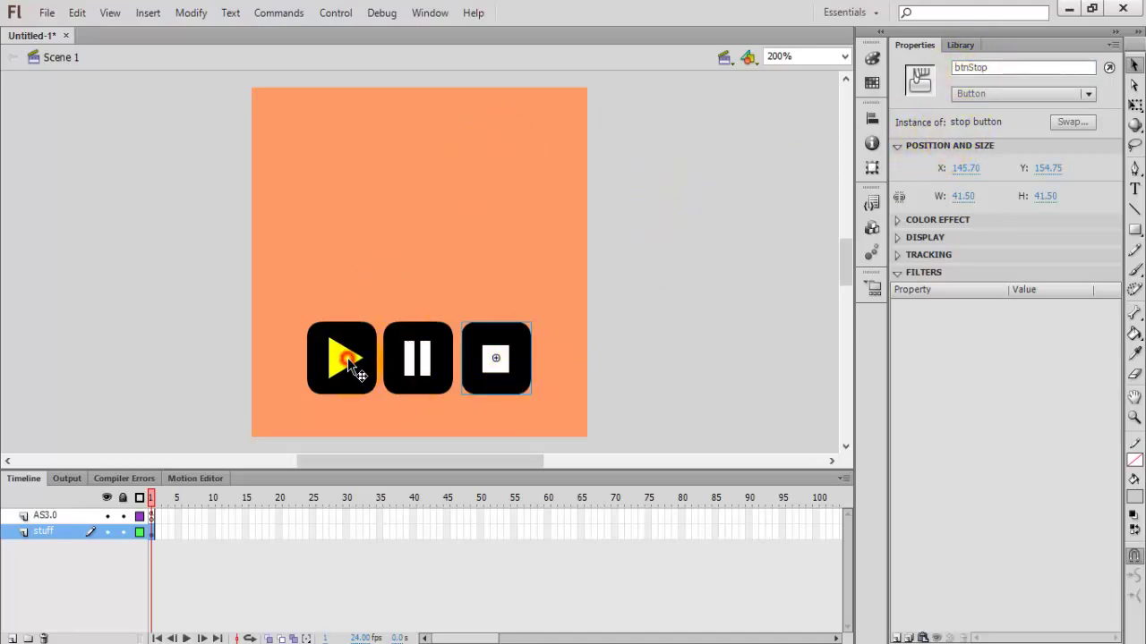
pyautogui.click(407, 361)
pyautogui.click(523, 351)
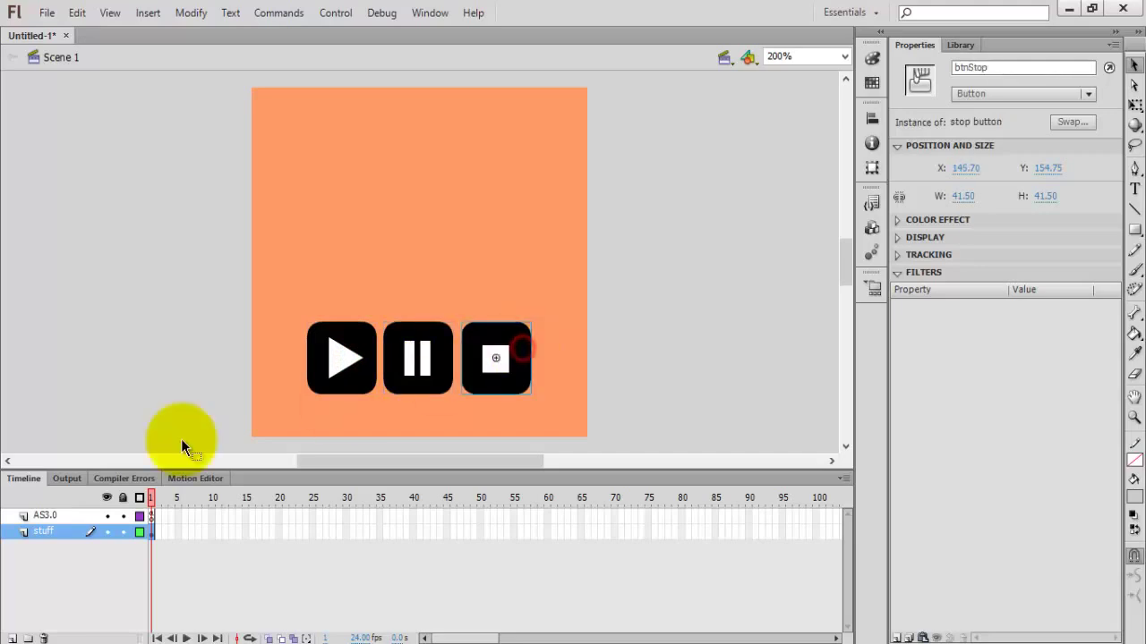
# - In the AS3.0 frame script, add btnPlay.addEventListener(MouseEvent.CLICK, playSong);
pyautogui.rightClick(151, 513)
pyautogui.click(174, 504)
pyautogui.write('btnPlay.')
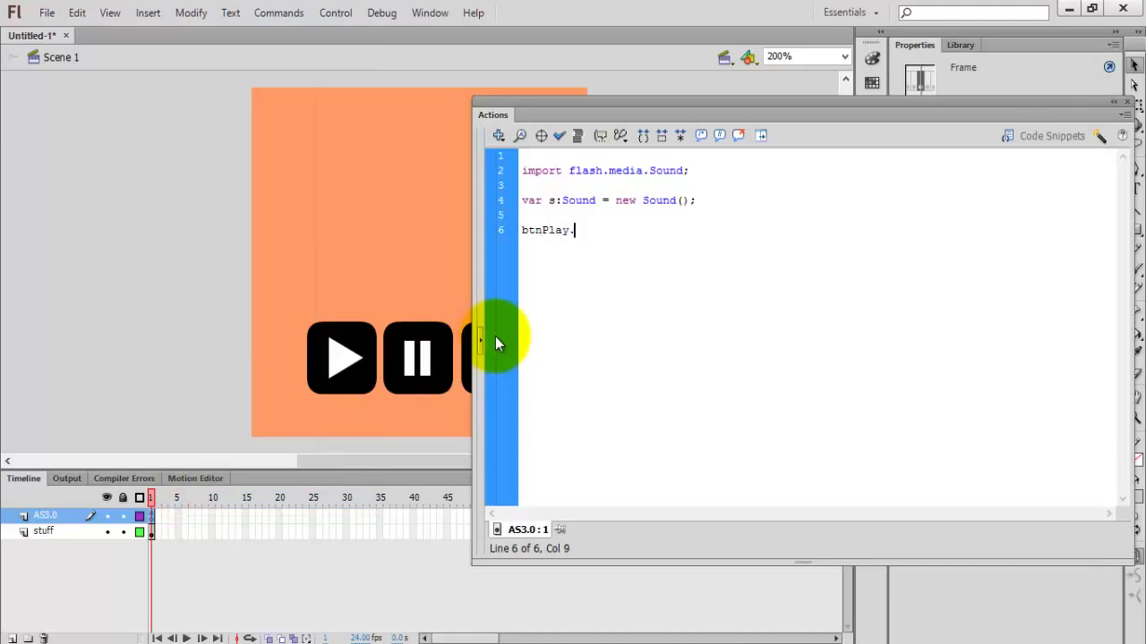
pyautogui.write('addEventListener(MouseEvent.')
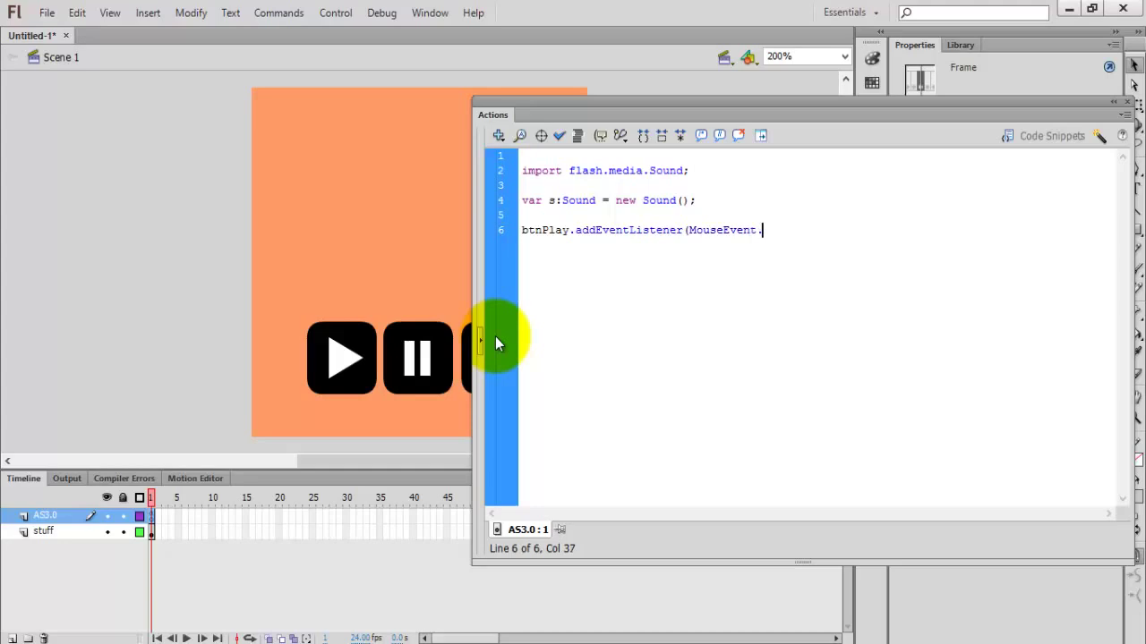
pyautogui.write('ClI')
pyautogui.press('BackSpace')
pyautogui.write('ICK, pal')
pyautogui.press('BackSpace')
pyautogui.press('BackSpace')
pyautogui.write('laySong')
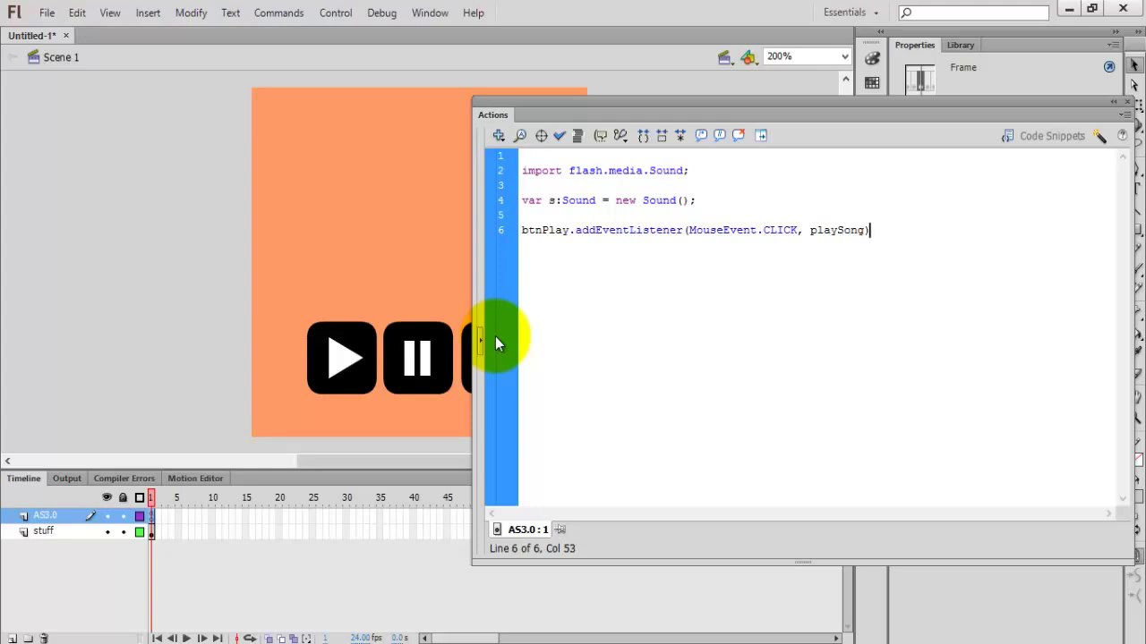
pyautogui.write(');')
# - Write function playSong(e:MouseEvent):void calling s.play(), then save the document
pyautogui.press('Return')
pyautogui.press('Return')
pyautogui.press('Return')
pyautogui.write('function playSong(e:MouseE')
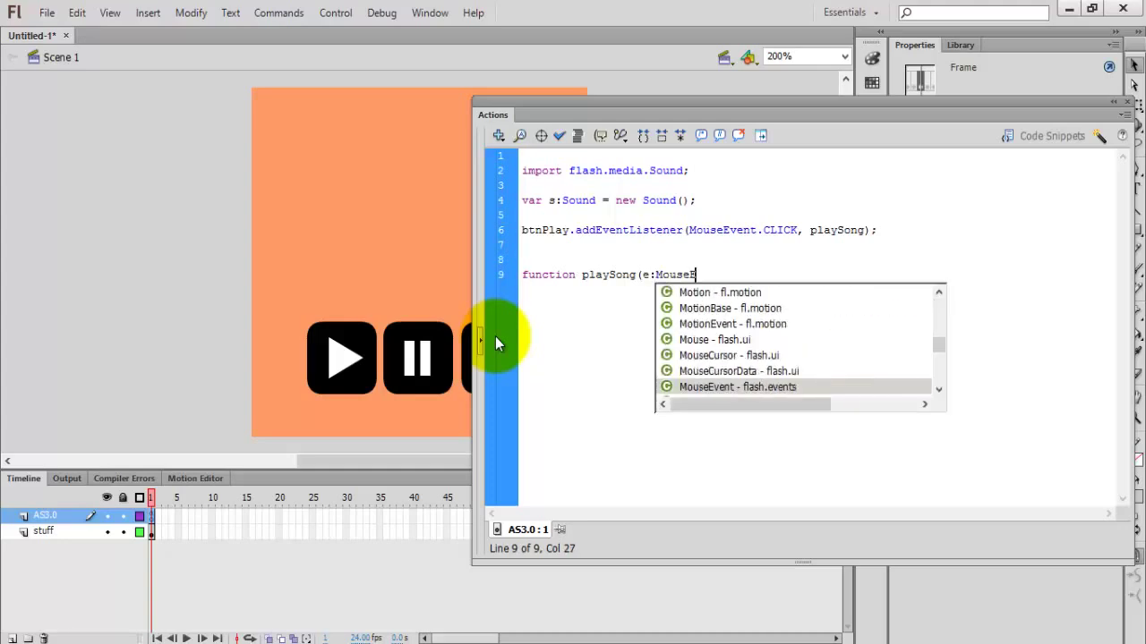
pyautogui.press('Return')
pyautogui.write(')')
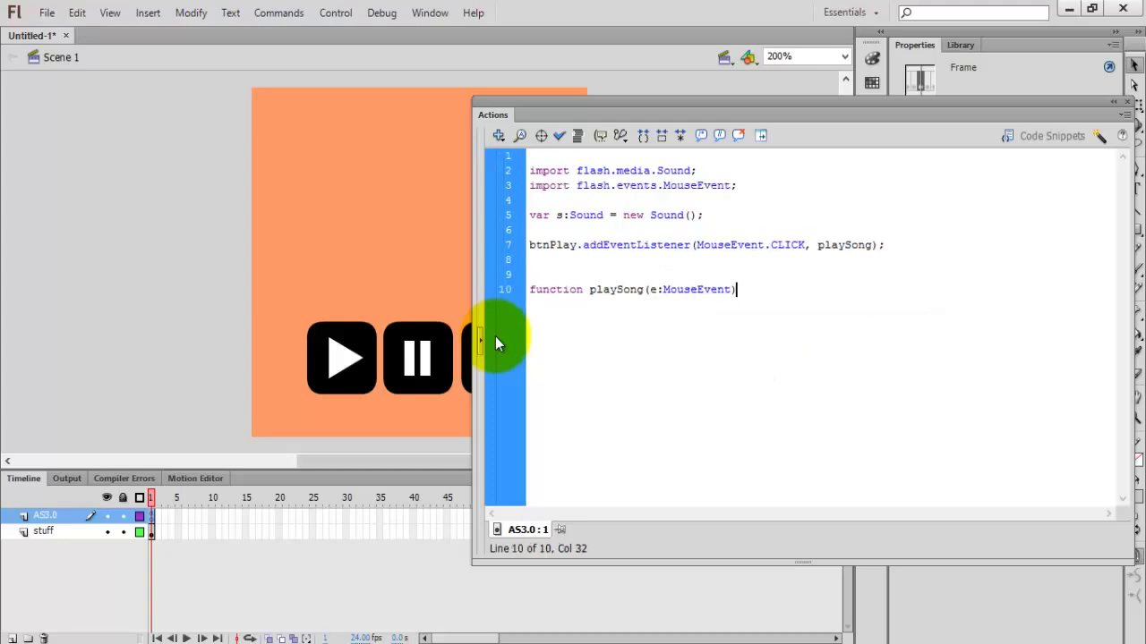
pyautogui.write(':void{')
pyautogui.press('Return')
pyautogui.press('Return')
pyautogui.press('Return')
pyautogui.press('Up')
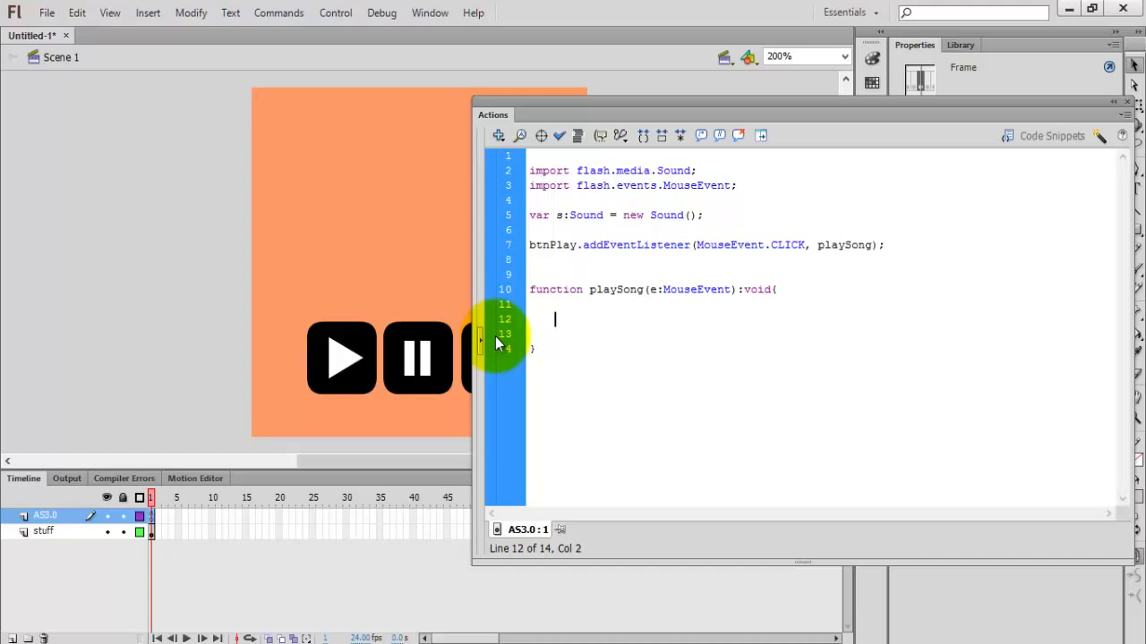
pyautogui.write('s.pl')
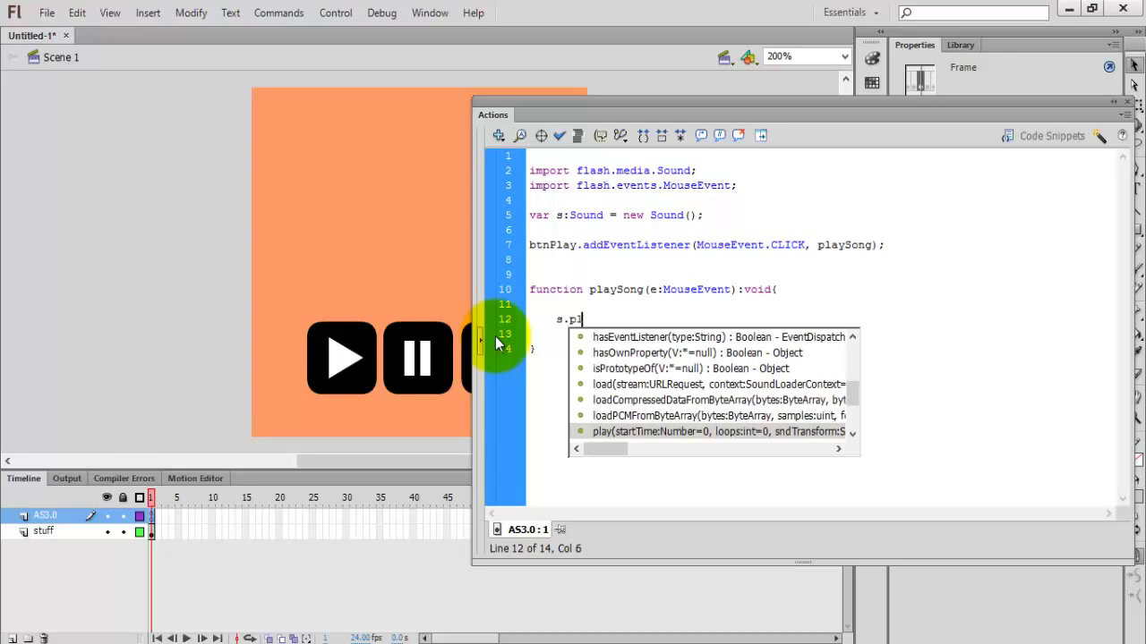
pyautogui.write('ay();')
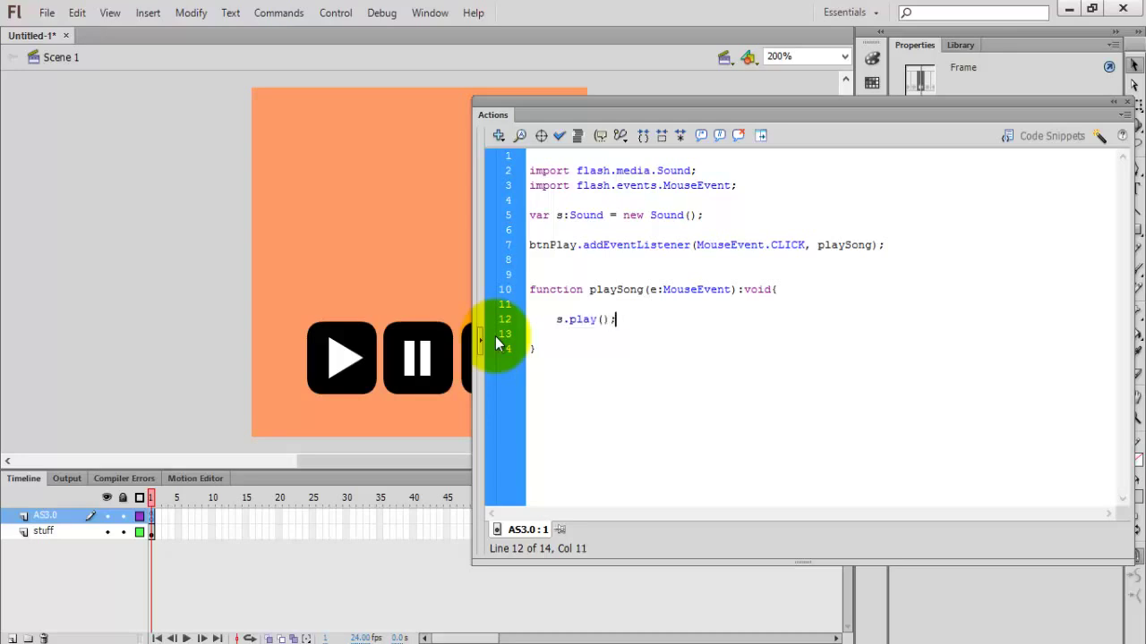
pyautogui.hotkey('ctrl', 's')
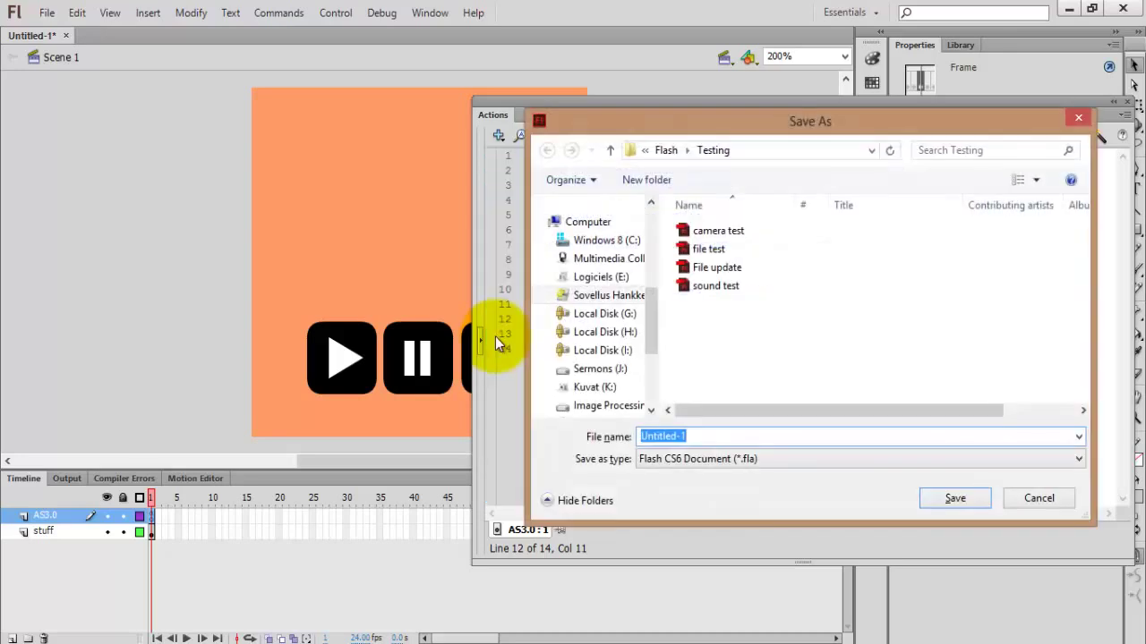